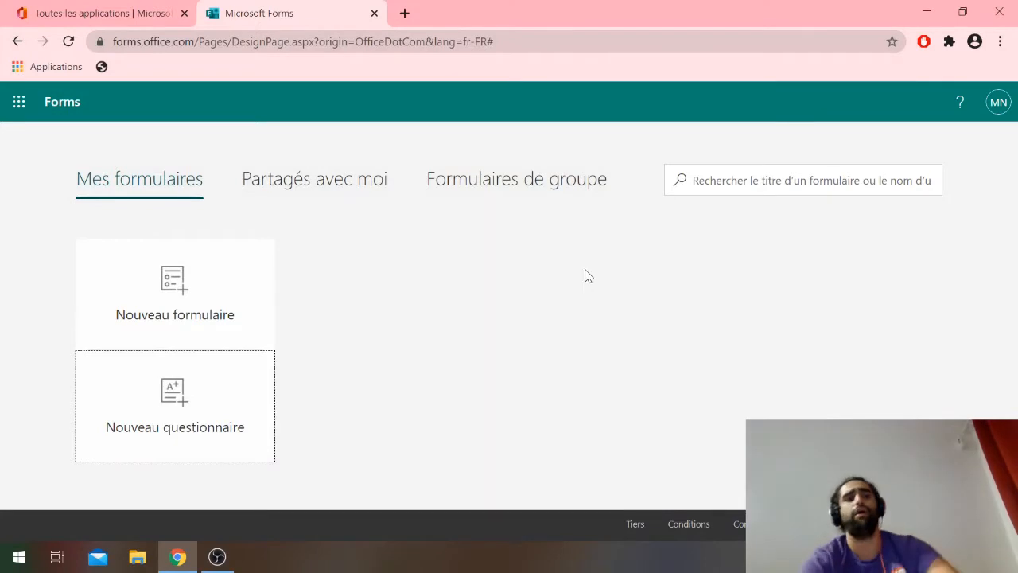
- Create a new form and title it "Formulaire simple"
left_click(57, 12)
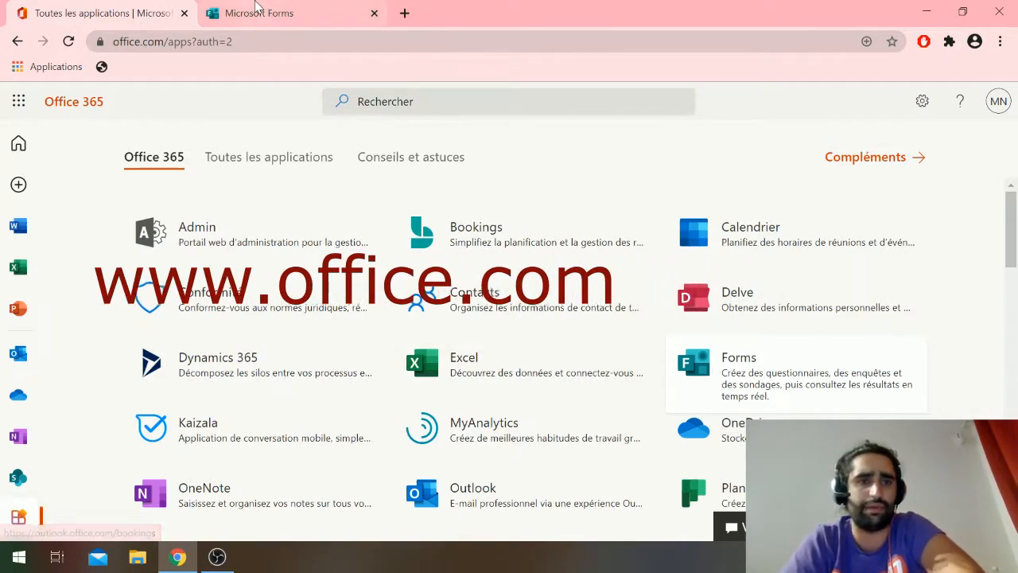
left_click(256, 10)
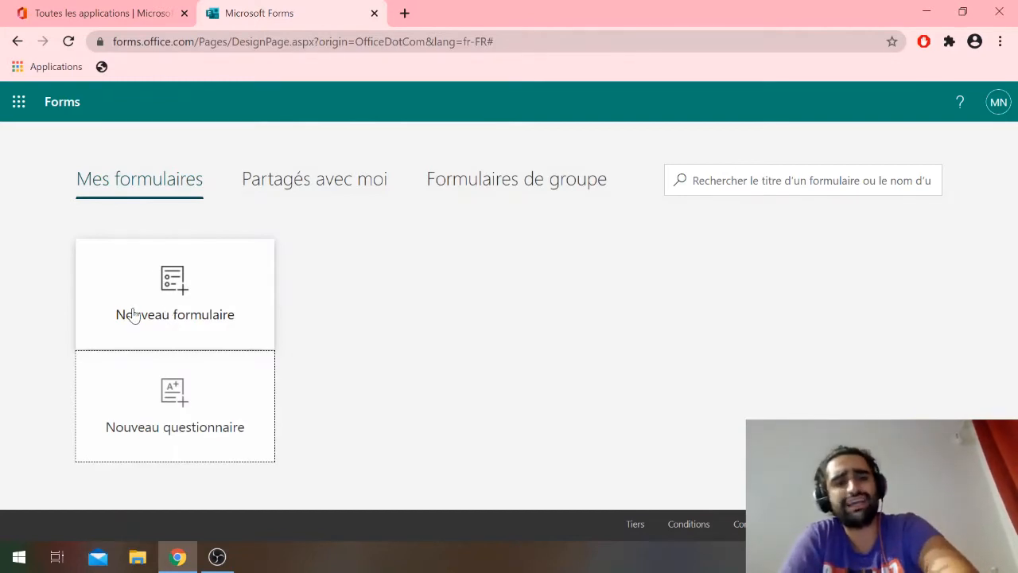
left_click(199, 296)
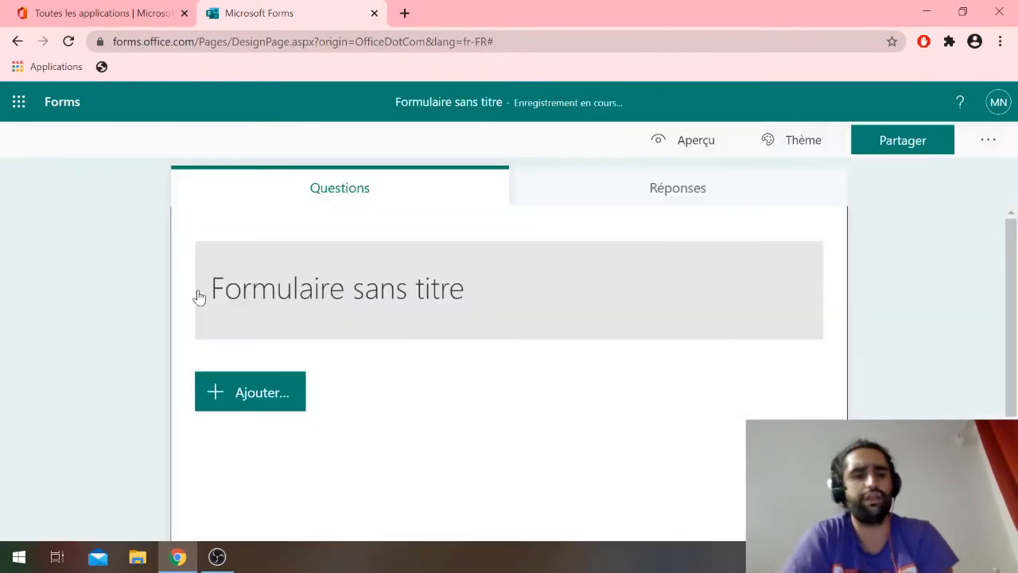
left_click(365, 288)
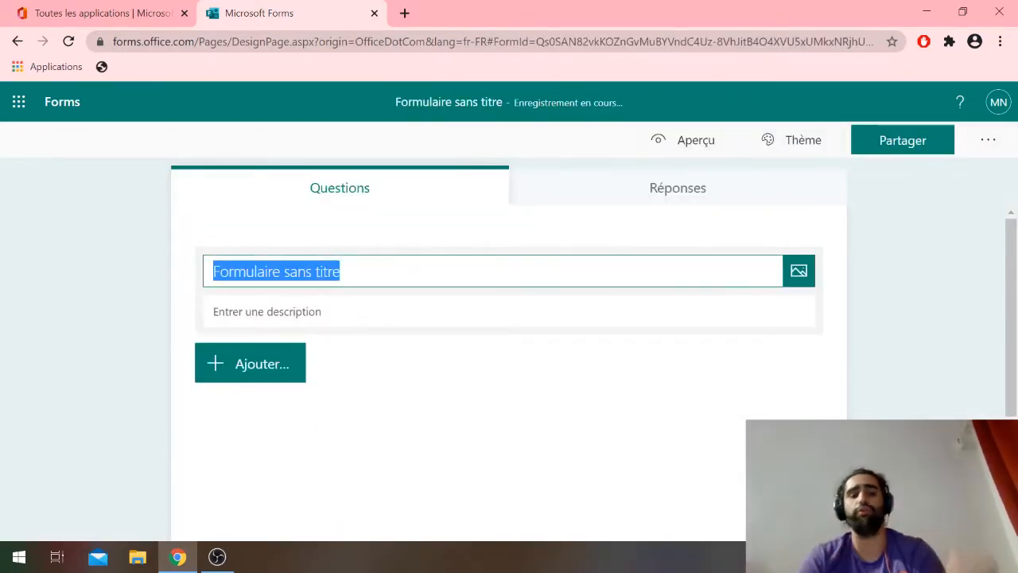
type("Formulaire ")
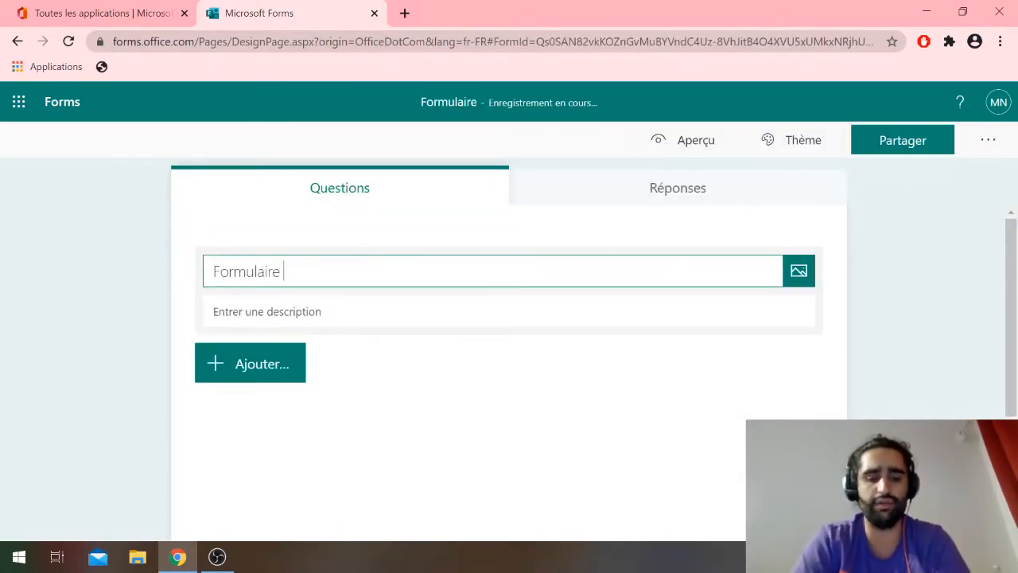
type("simple")
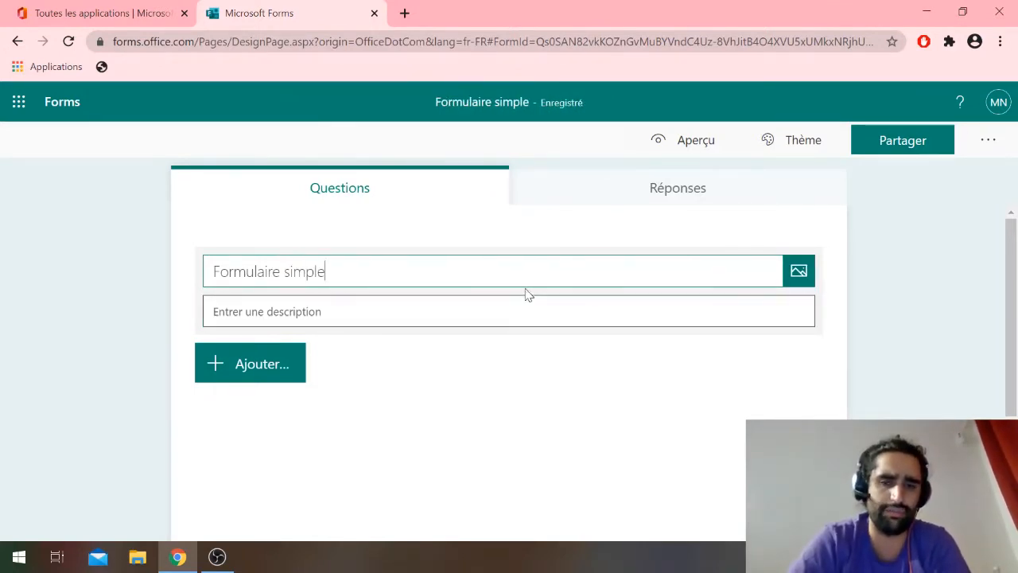
- Examine the image sources for the form header and the full range of question types available to add
left_click(799, 274)
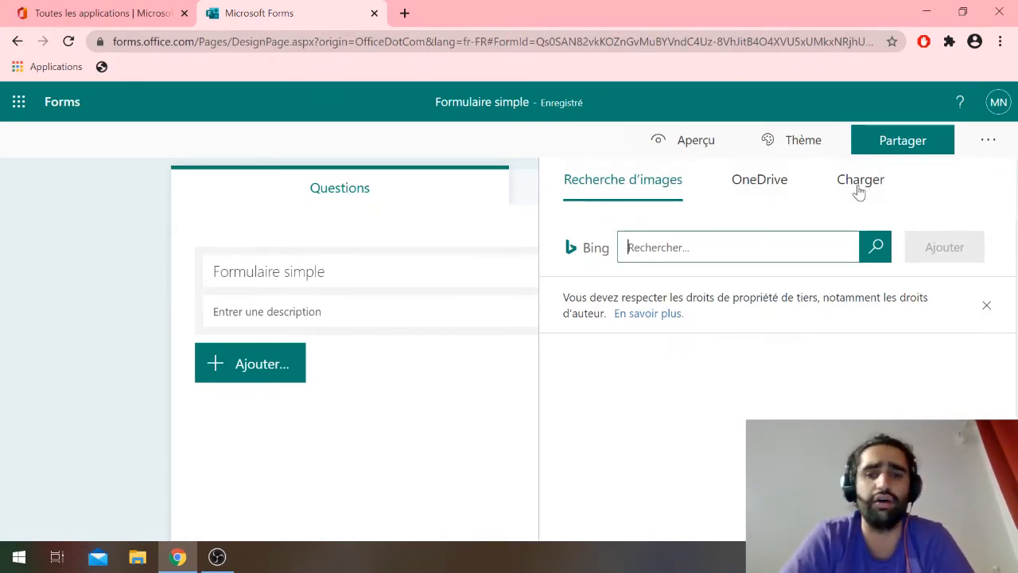
left_click(302, 311)
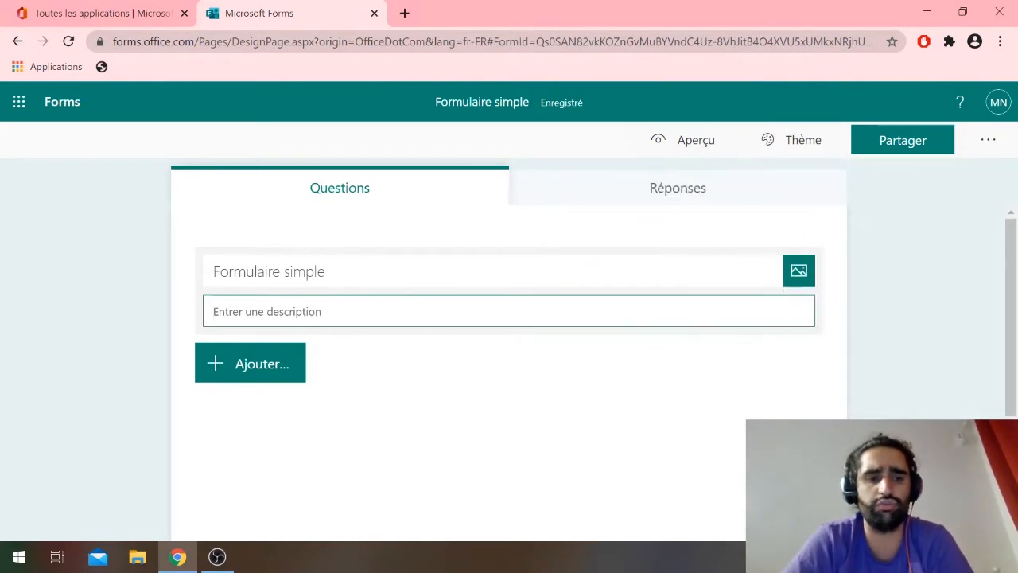
left_click(248, 362)
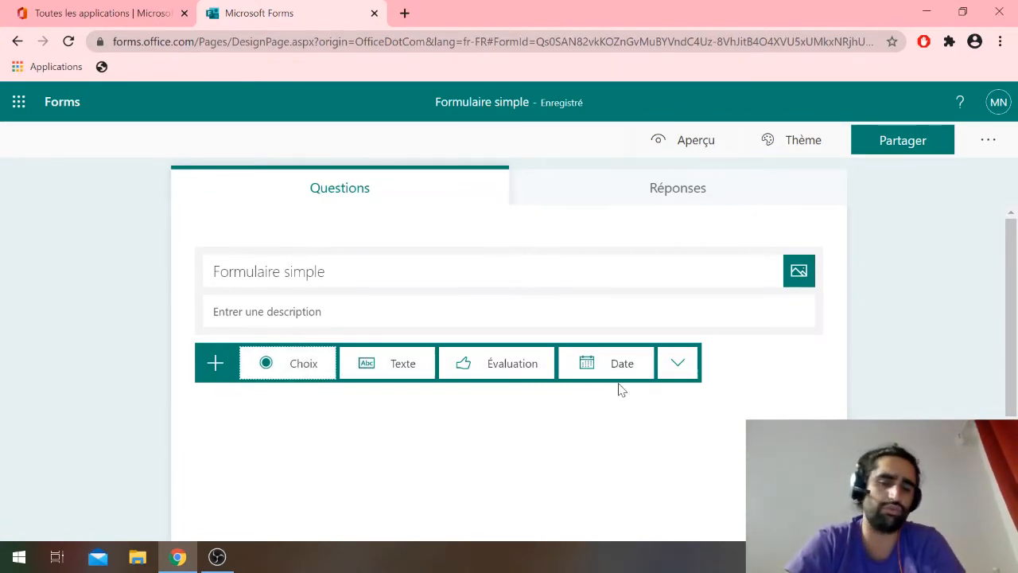
left_click(692, 370)
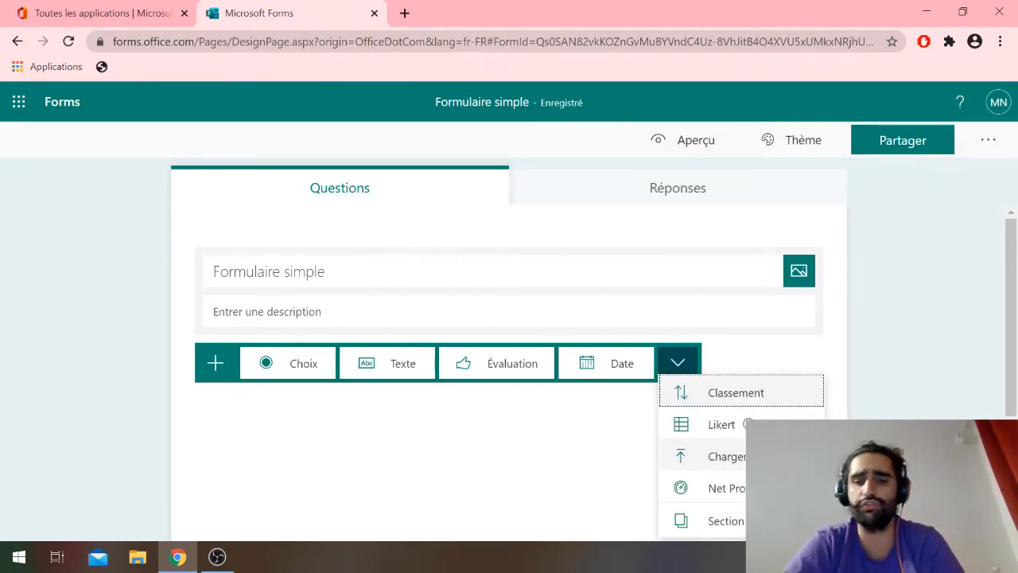
scroll(715, 455, "down", 1)
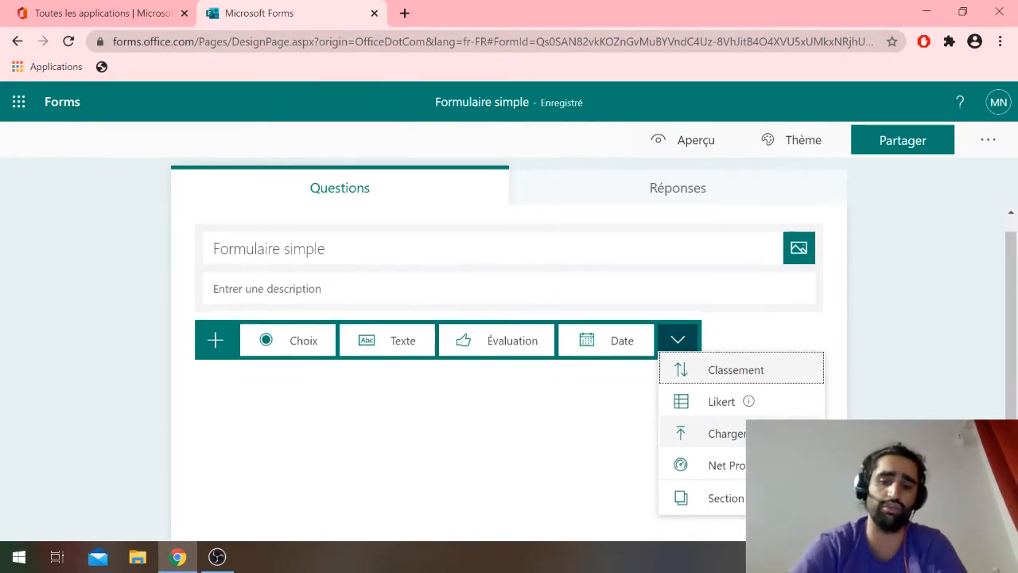
scroll(509, 374, "down", 1)
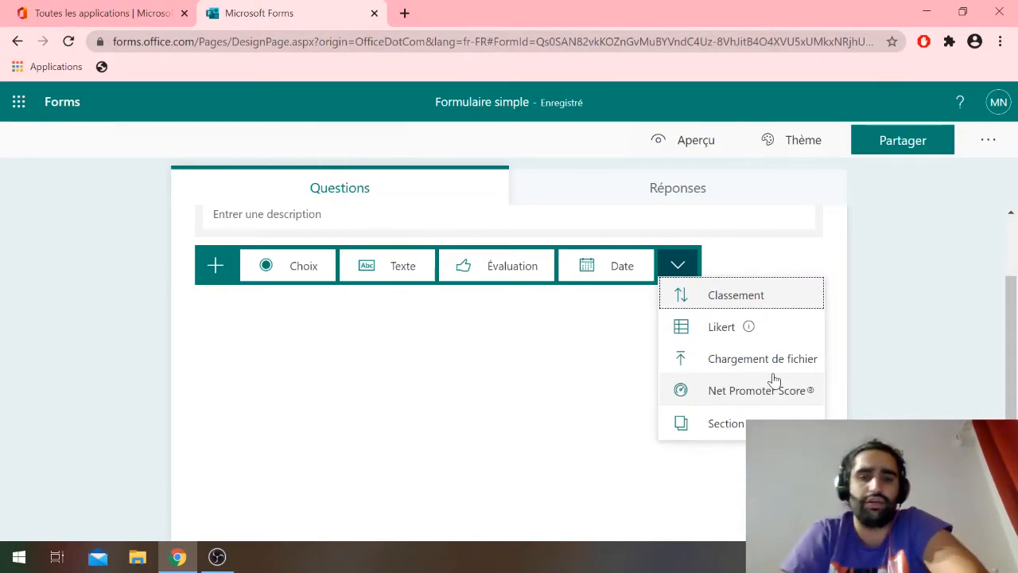
scroll(310, 372, "up", 2)
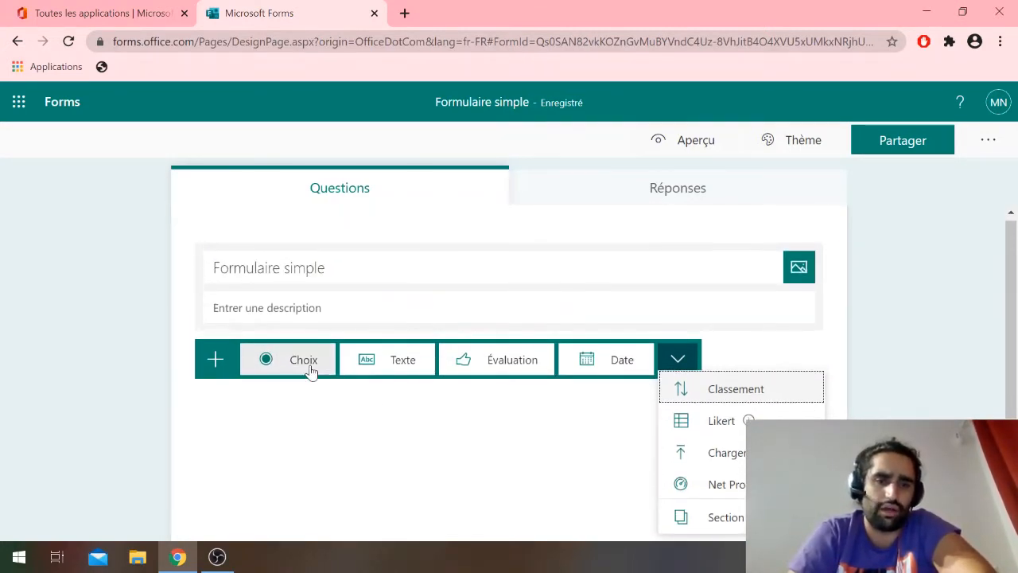
left_click(333, 407)
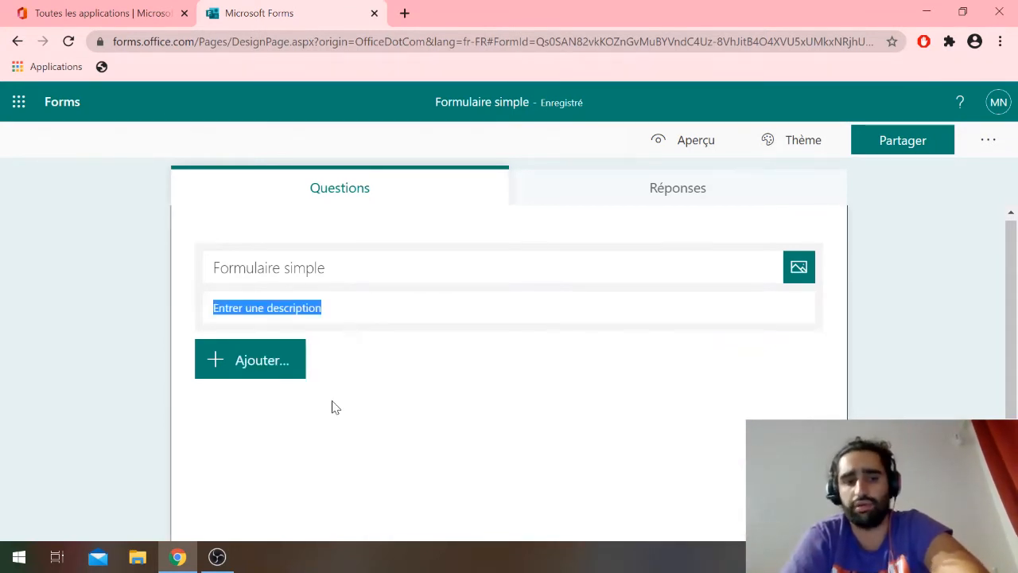
- Add a choice question with the text "Quel est votre sexe ?"
left_click(266, 360)
left_click(268, 358)
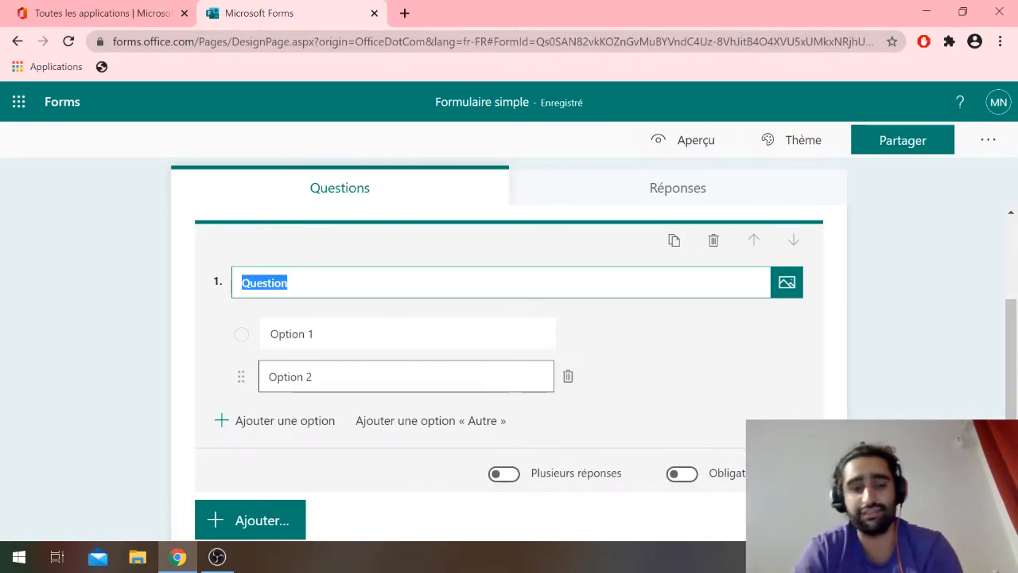
type("Quel")
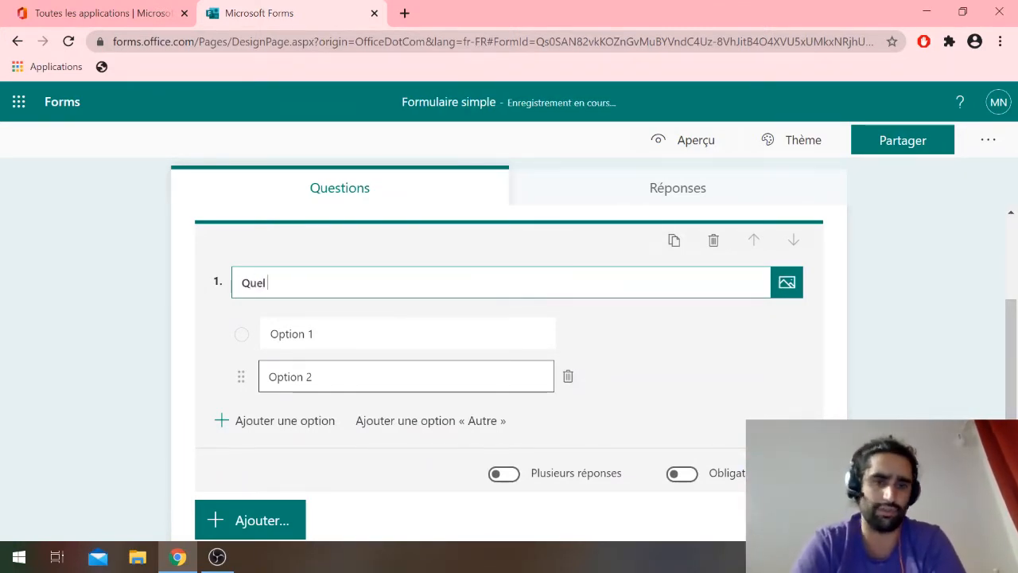
type(" est votre sexe ?")
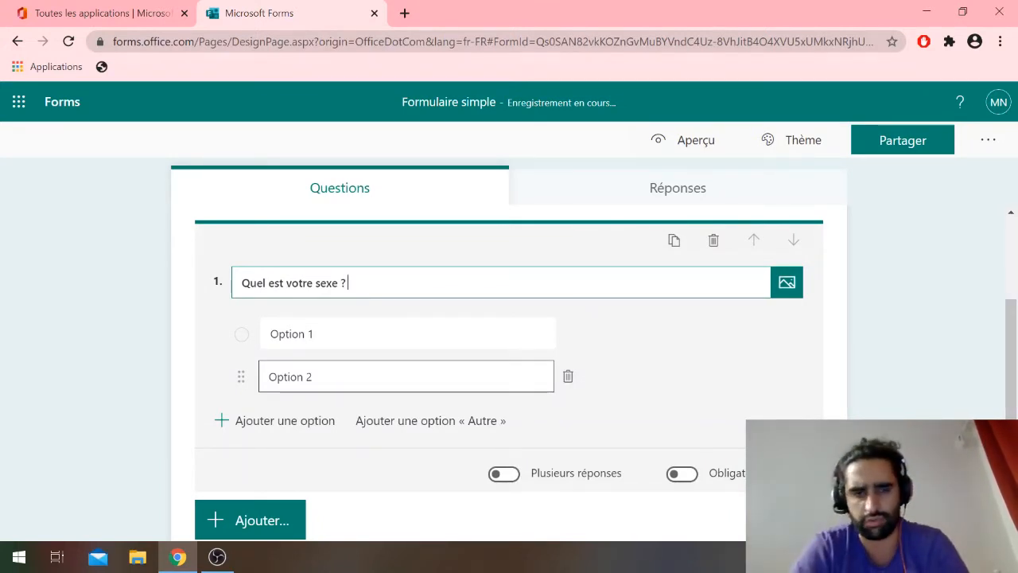
- Fill in the question's answer options as H and F, and add a third option T
left_click(302, 334)
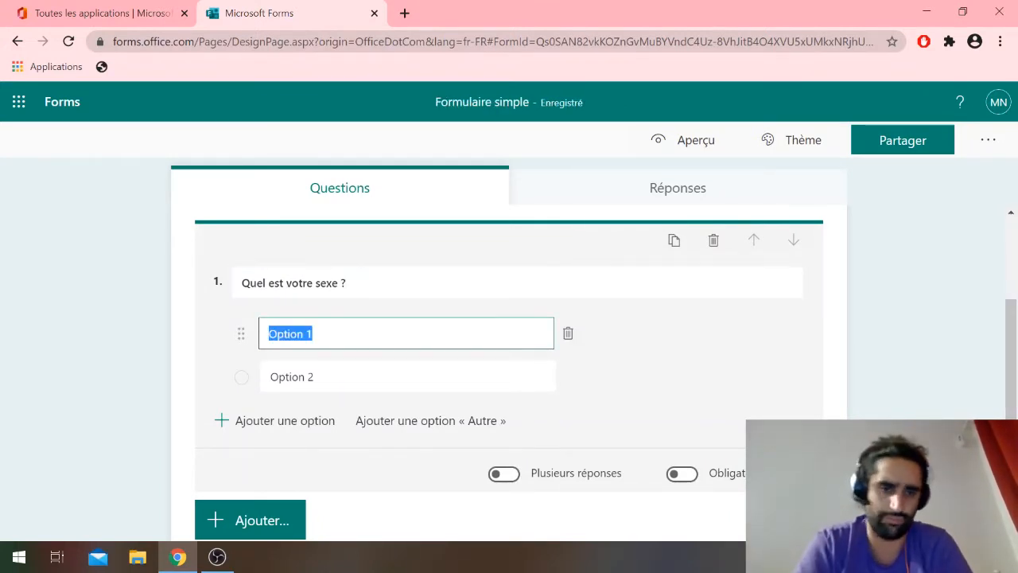
type("H")
key("Return")
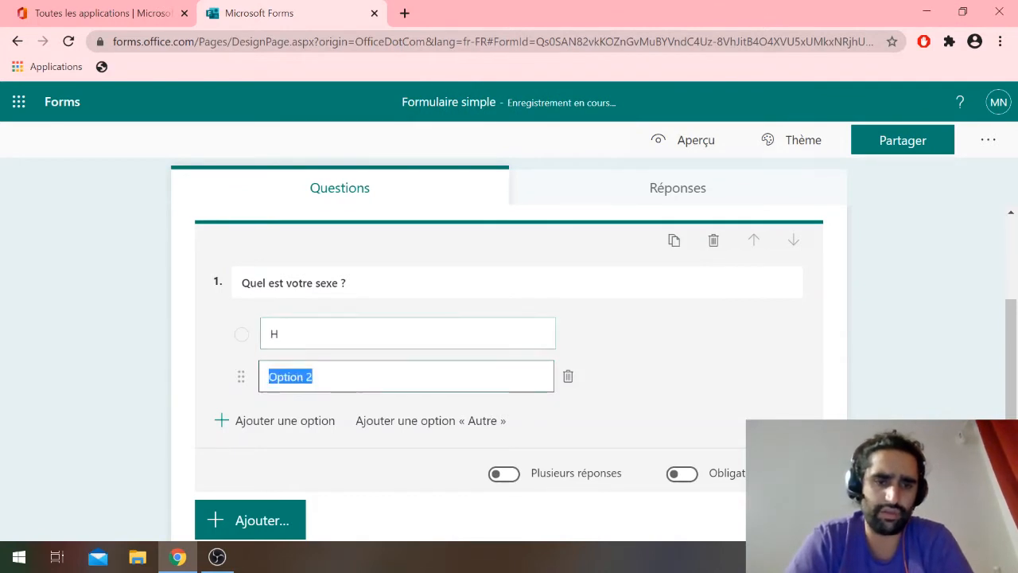
type("F")
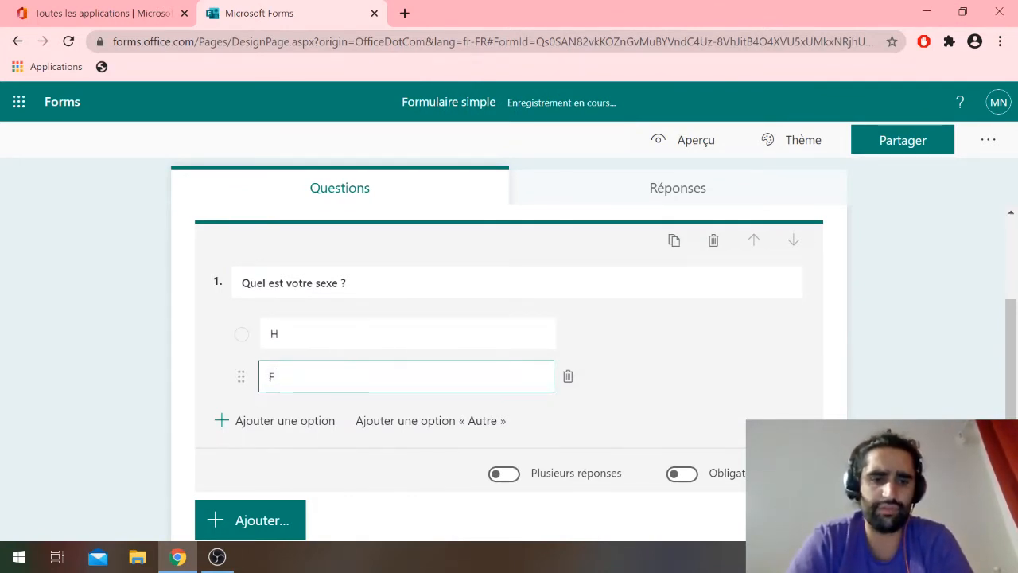
left_click(246, 420)
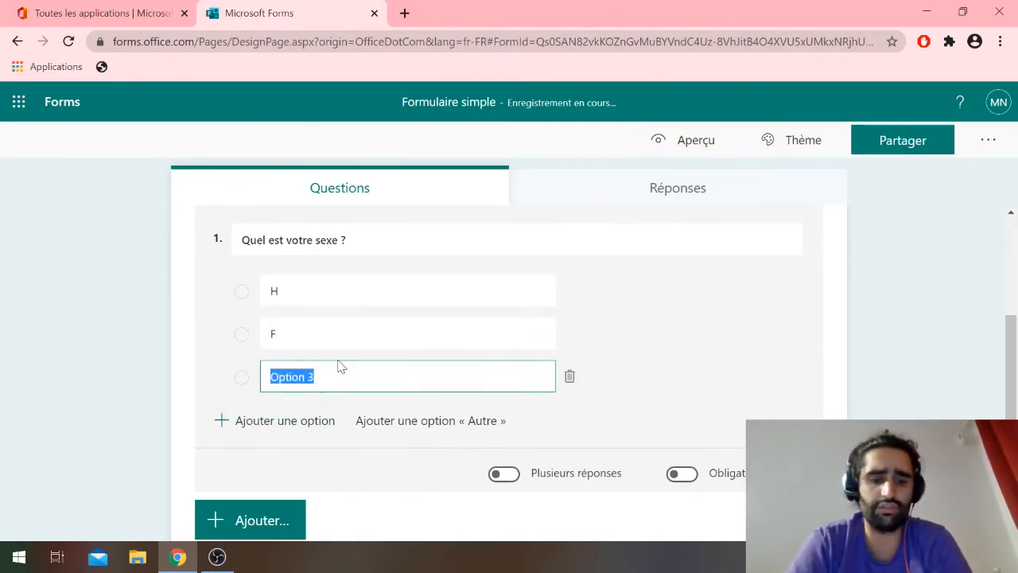
type("T")
left_click(725, 324)
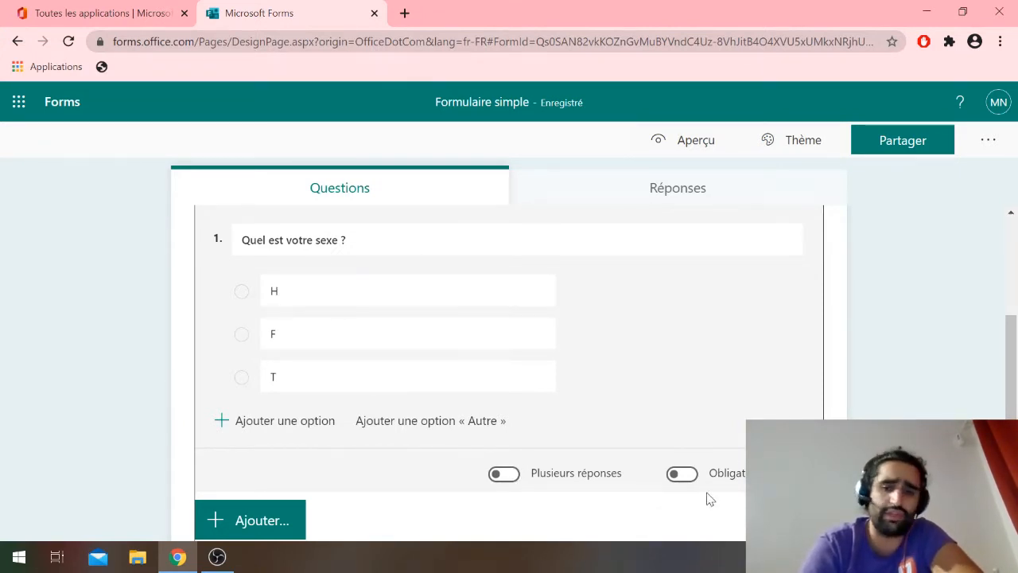
- Try displaying the question's answer options as a drop-down list
left_click(803, 474)
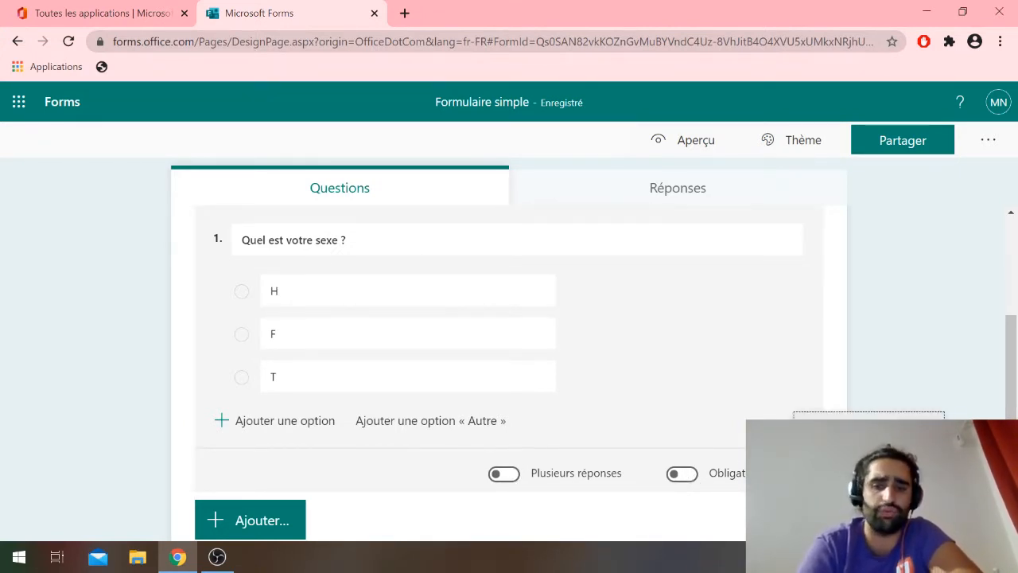
scroll(784, 364, "down", 1)
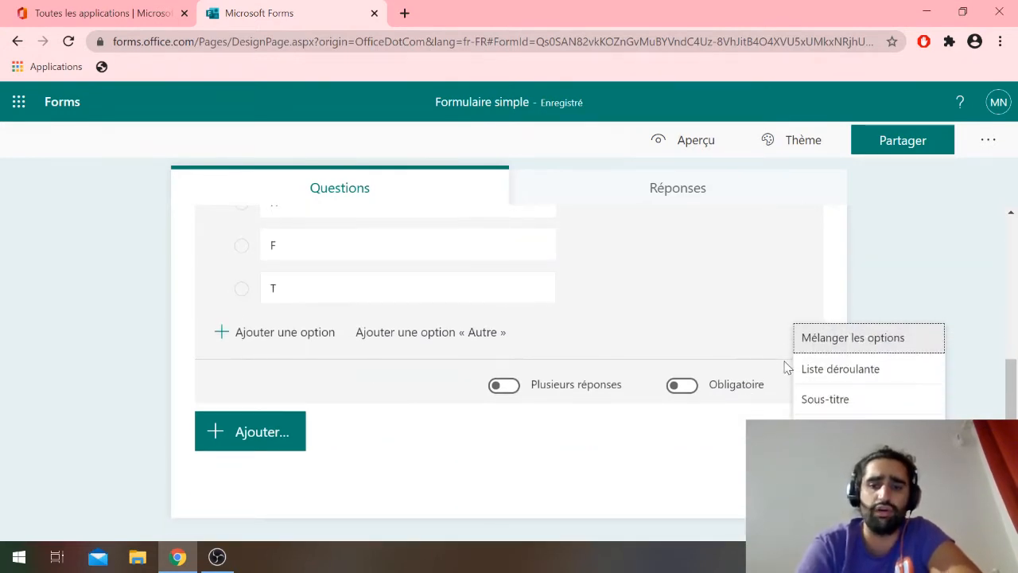
left_click(834, 376)
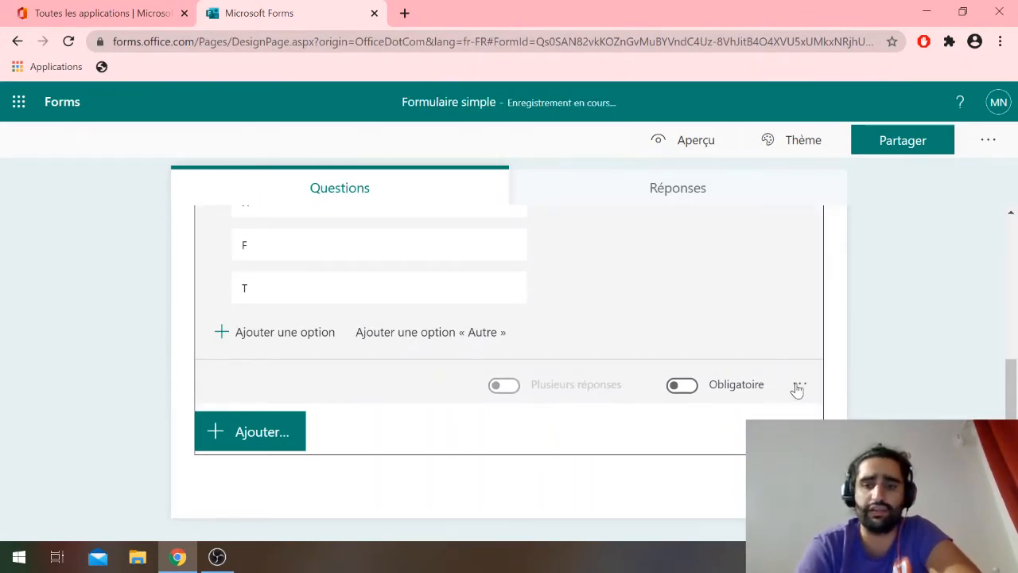
- Enable shuffling of the question's answer options and turn off its drop-down list display
left_click(799, 386)
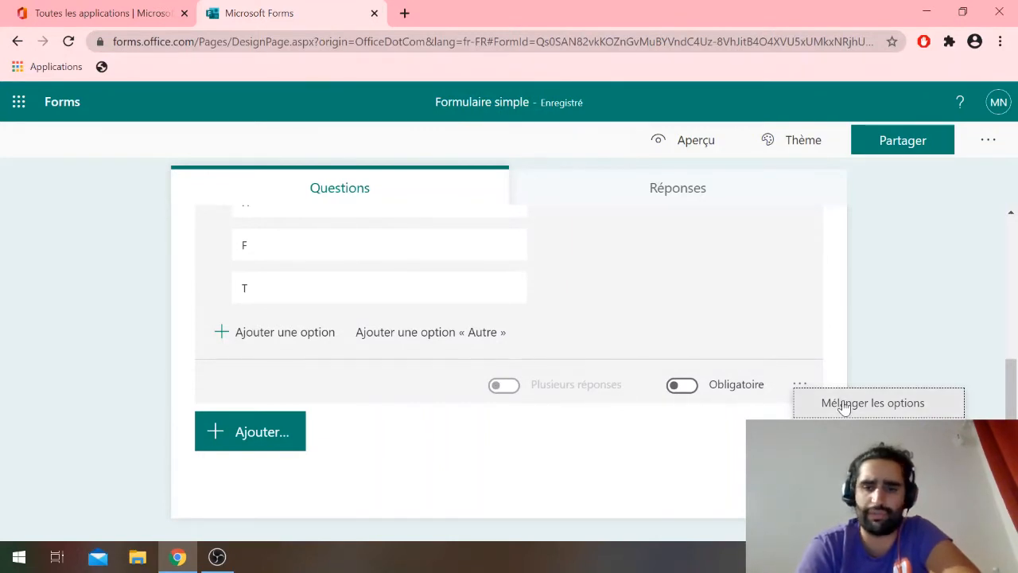
left_click(845, 404)
left_click(799, 388)
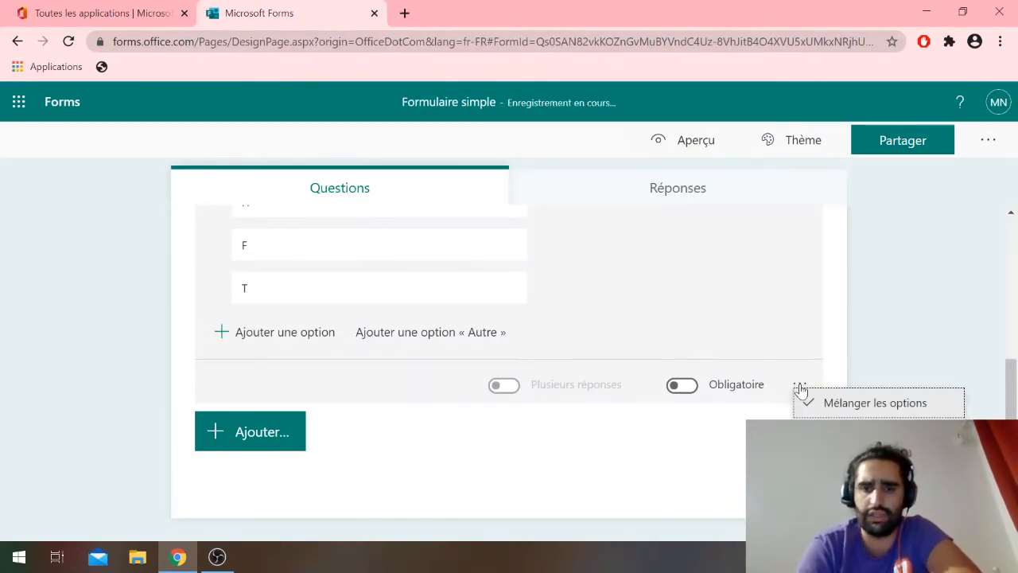
left_click(804, 404)
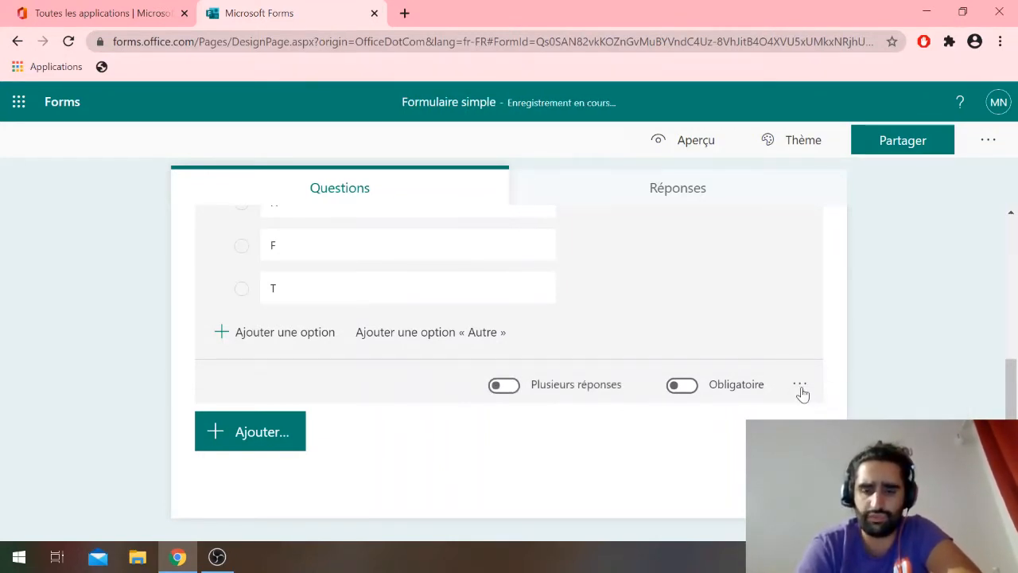
- Add the subtitle "Voilà" to the question "Quel est votre sexe ?"
left_click(799, 387)
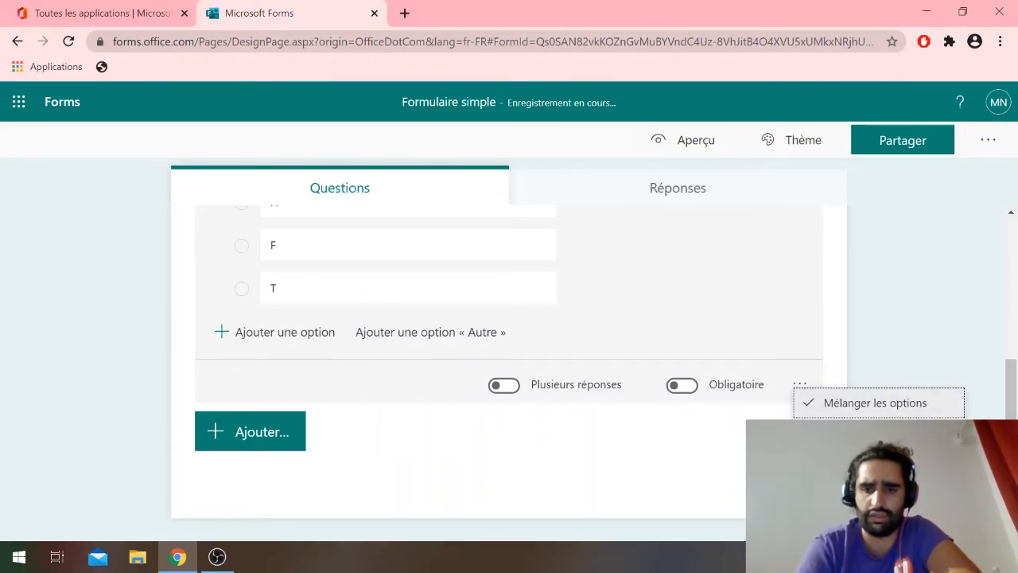
left_click(850, 463)
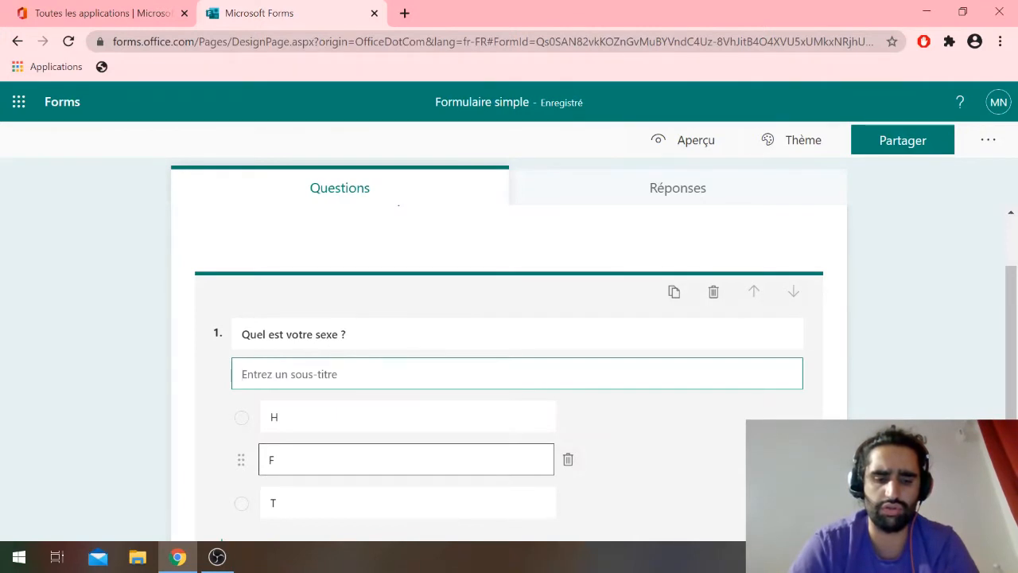
type("Voila")
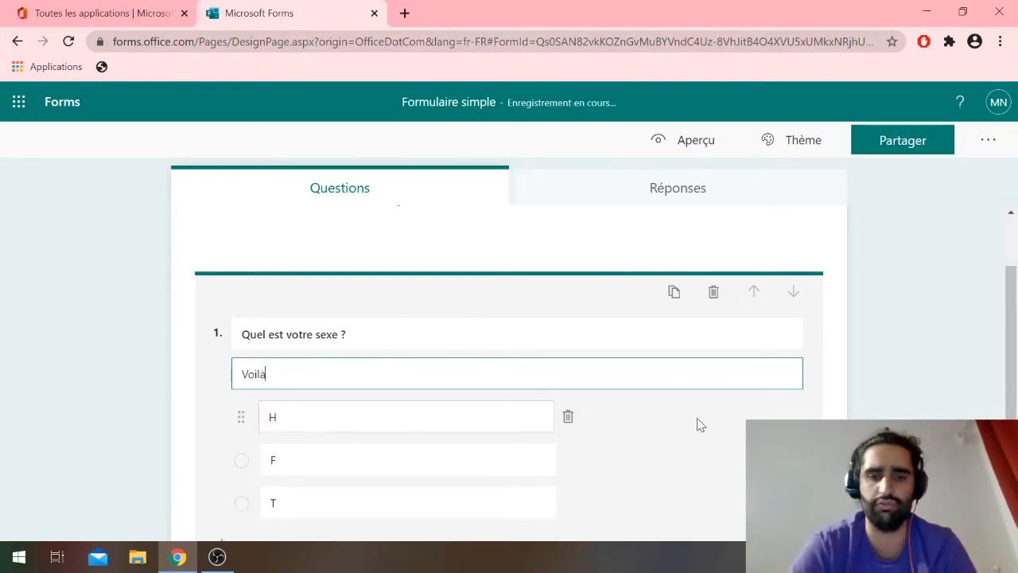
scroll(706, 419, "down", 3)
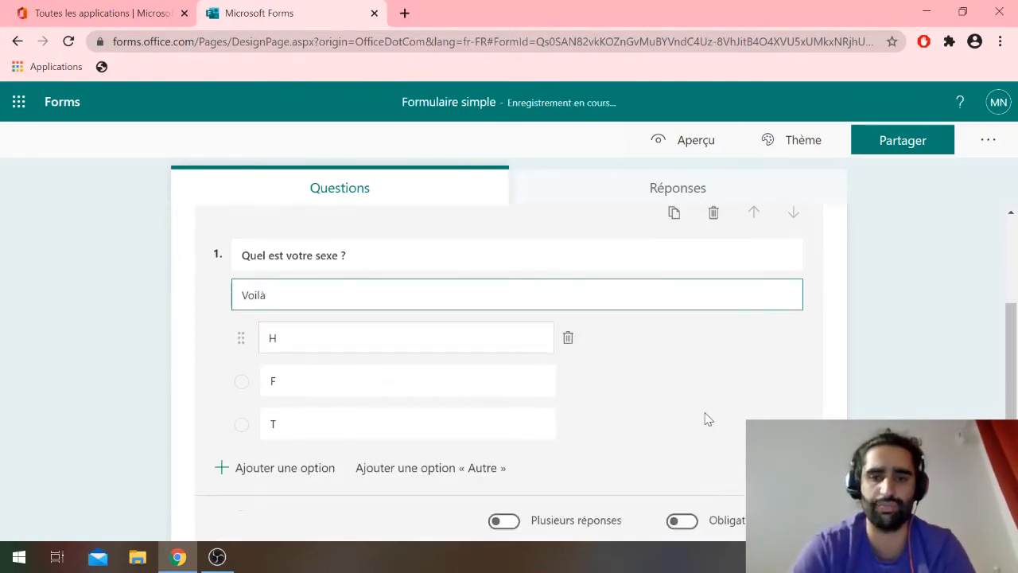
scroll(706, 419, "up", 3)
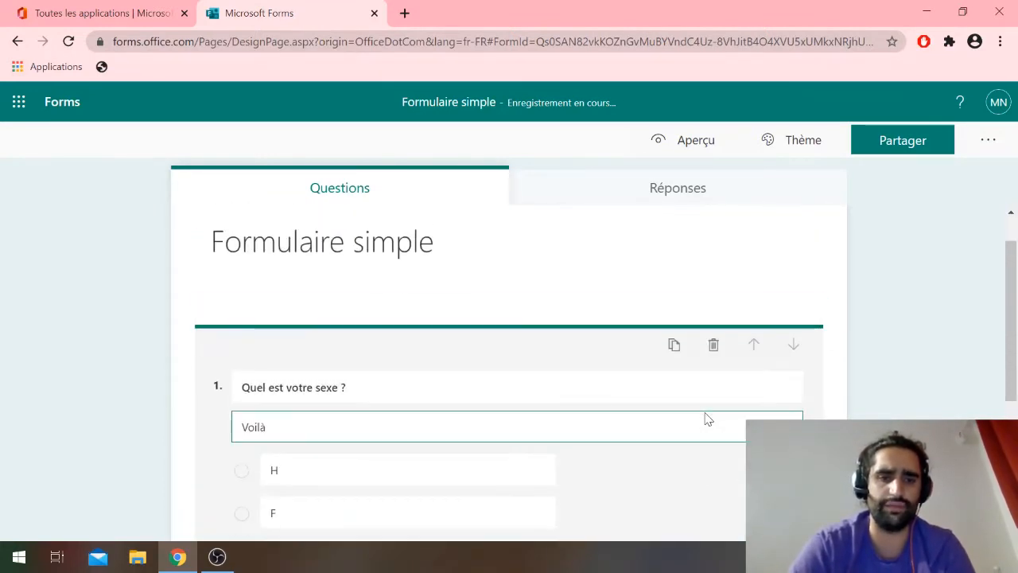
scroll(509, 358, "down", 2)
scroll(509, 358, "up", 1)
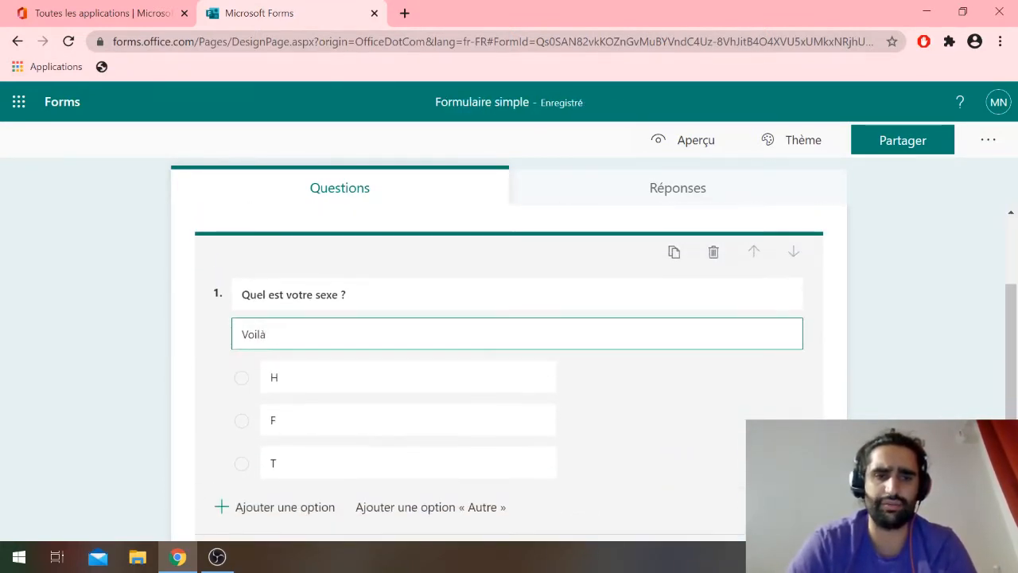
scroll(509, 358, "down", 1)
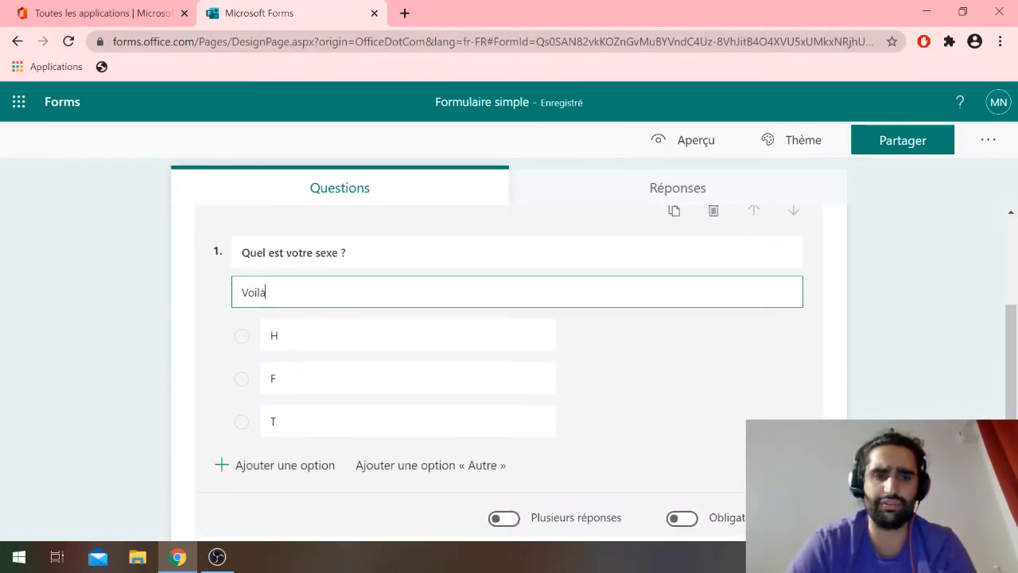
- Duplicate the question "Quel est votre sexe ?" and check the copy against the original
left_click(674, 211)
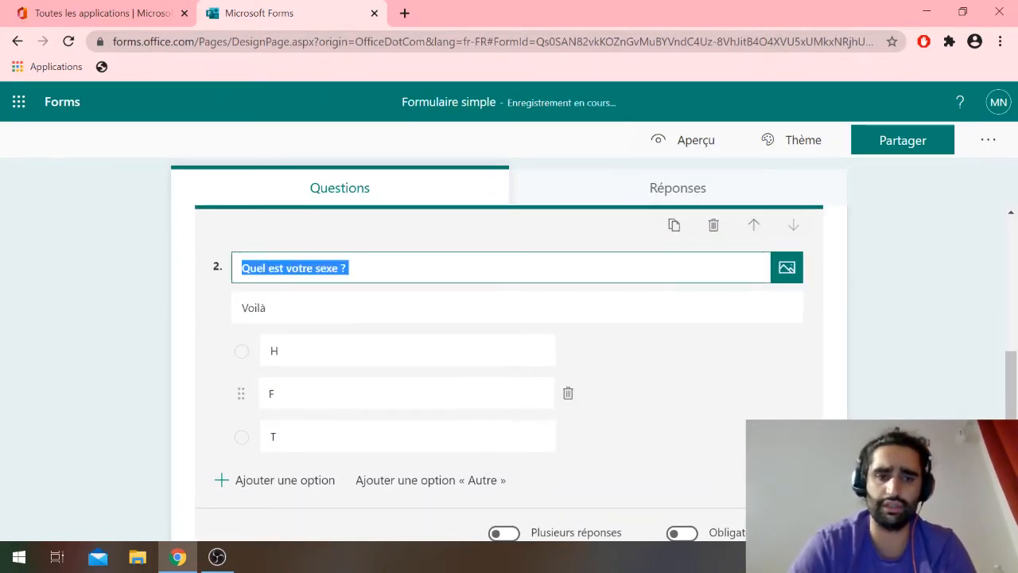
scroll(398, 391, "down", 2)
scroll(416, 393, "up", 6)
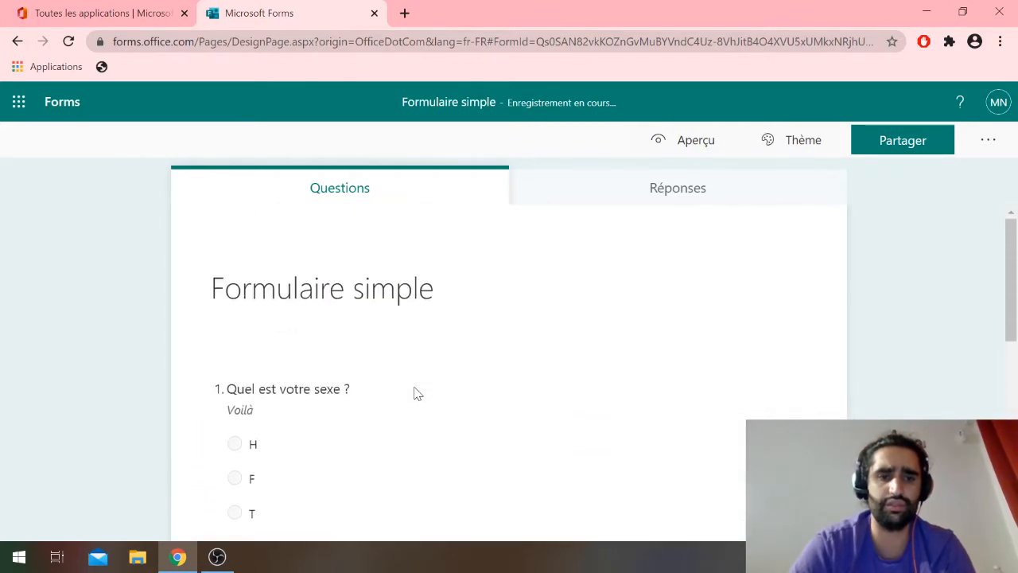
scroll(416, 394, "down", 2)
scroll(415, 394, "up", 1)
scroll(415, 395, "down", 2)
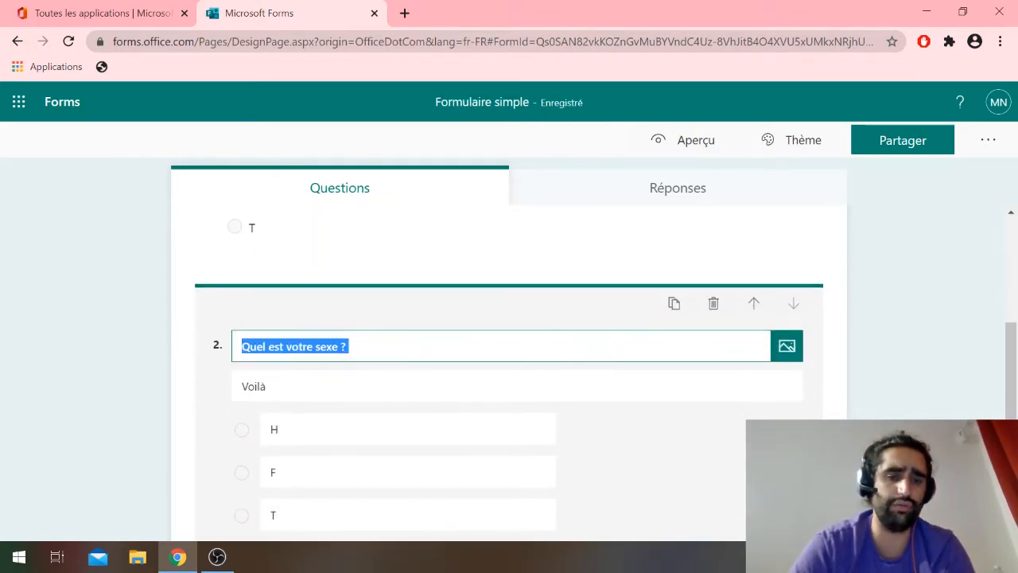
- Change the duplicated question's text to "Quel est votre Pokémon favoris"
left_click(481, 293)
key("BackSpace")
key("BackSpace")
key("BackSpace")
key("BackSpace")
key("BackSpace")
key("BackSpace")
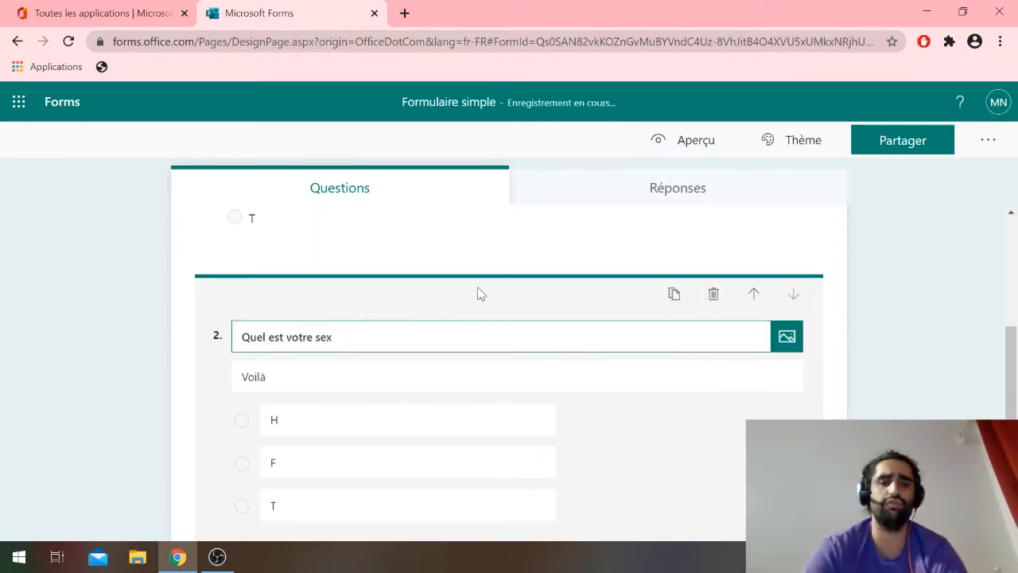
type("Pokém")
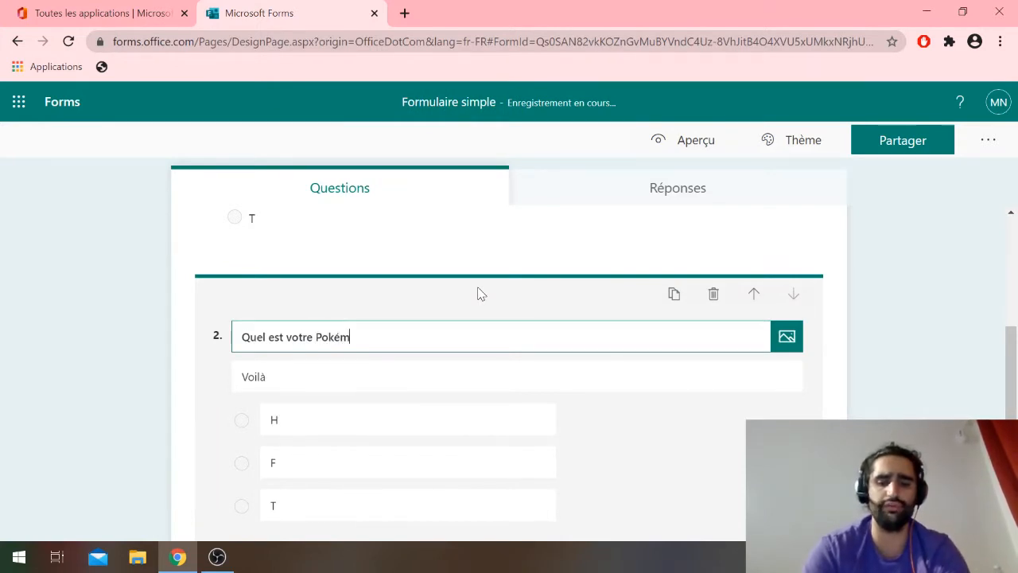
type("on favoris")
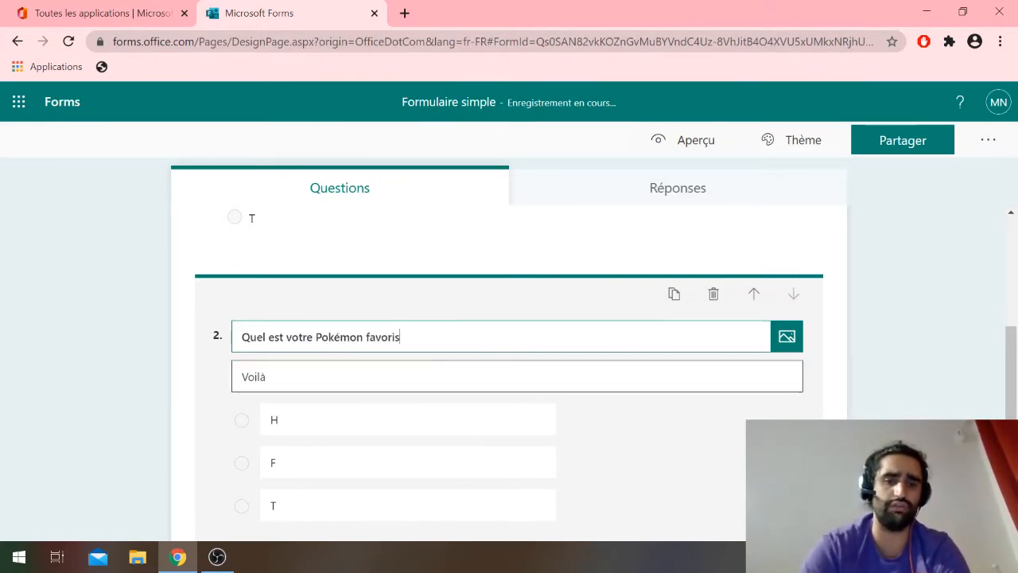
- Replace the Pokémon question's subtitle with "J'adore" and turn the subtitle off
key("Tab")
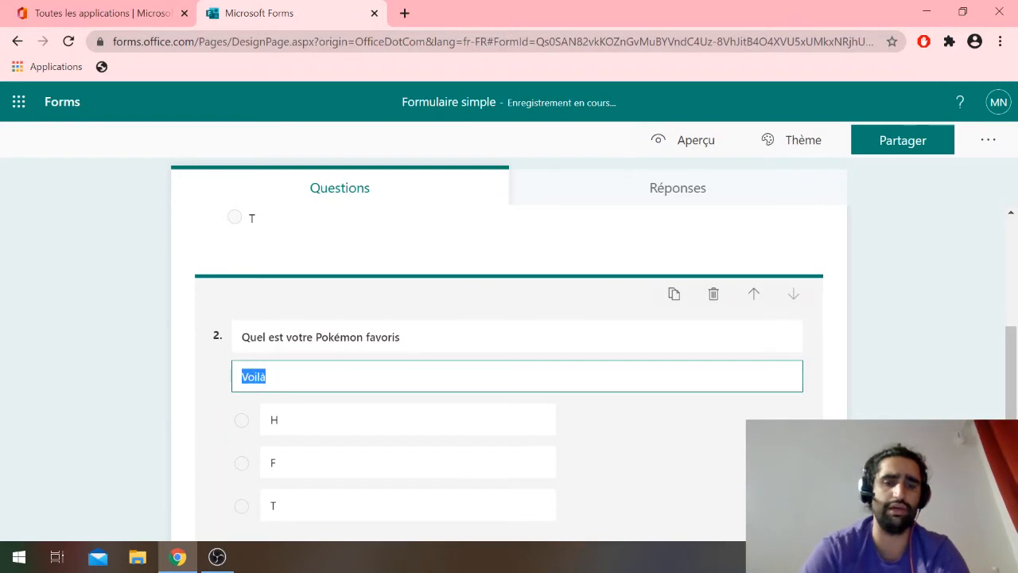
type("J'adore")
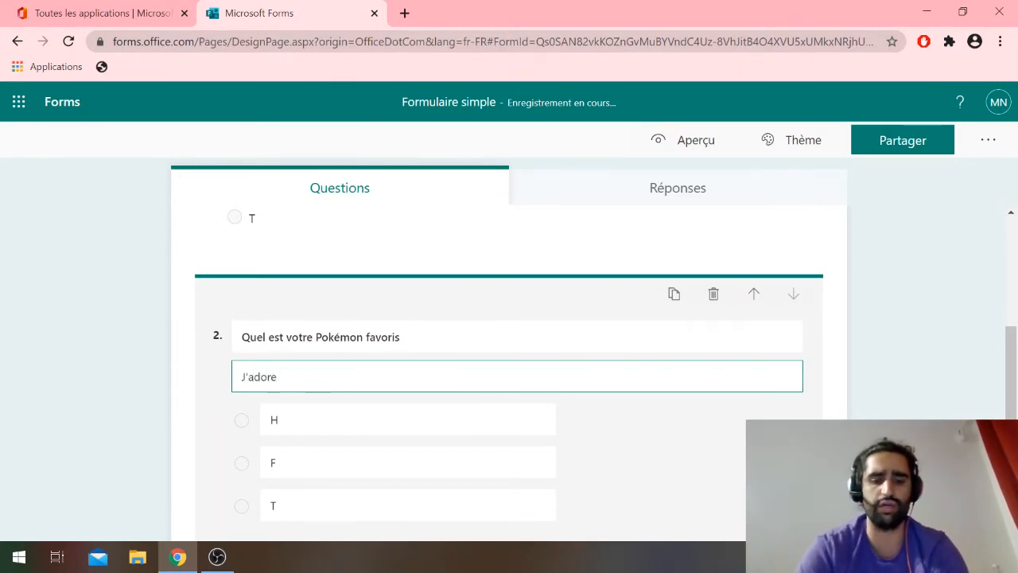
scroll(663, 414, "down", 3)
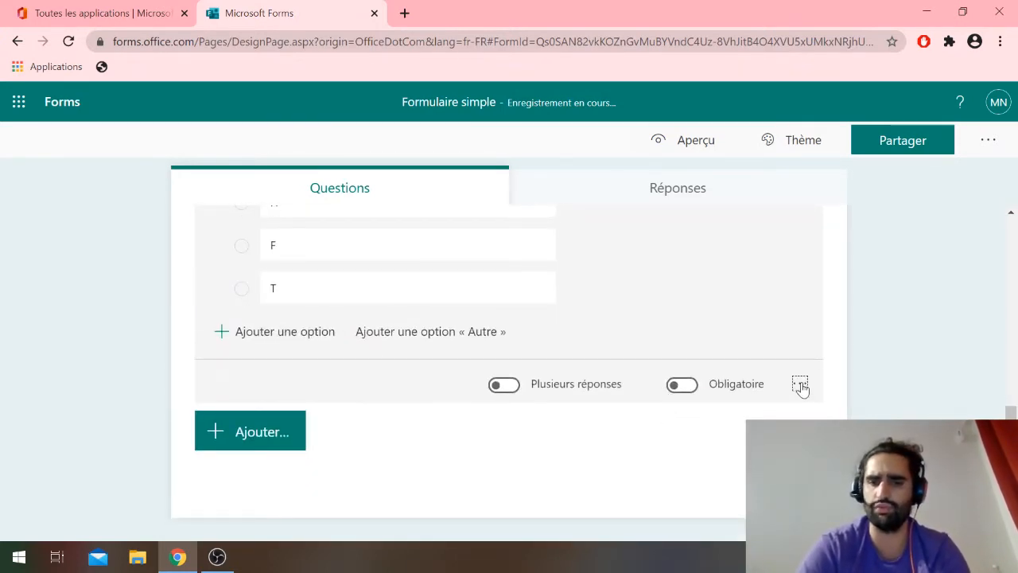
left_click(801, 387)
left_click(874, 493)
scroll(408, 291, "up", 3)
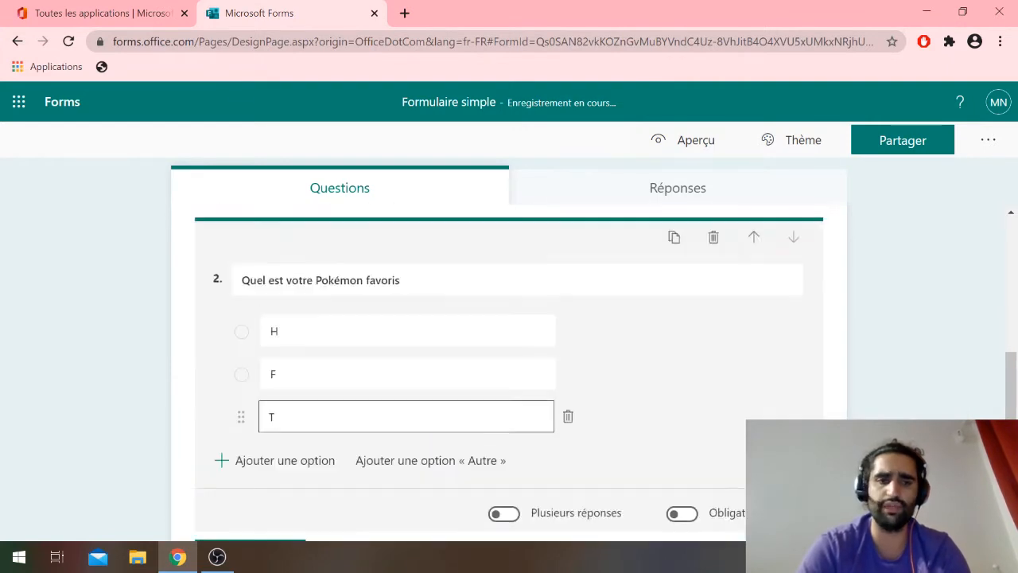
left_click(382, 383)
type("vu")
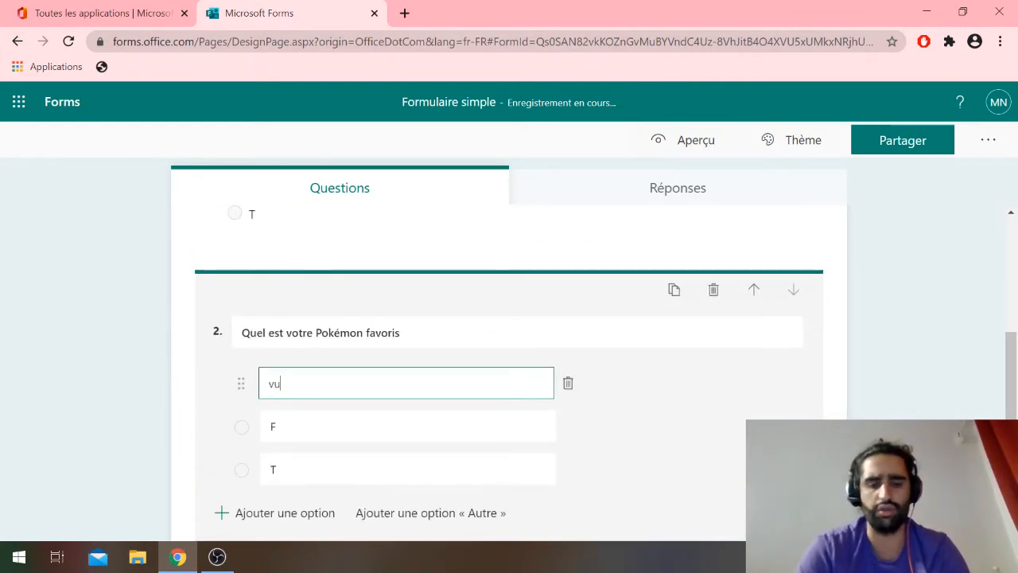
type("lbvizarre")
key("Tab")
key("shift+Tab")
key("BackSpace")
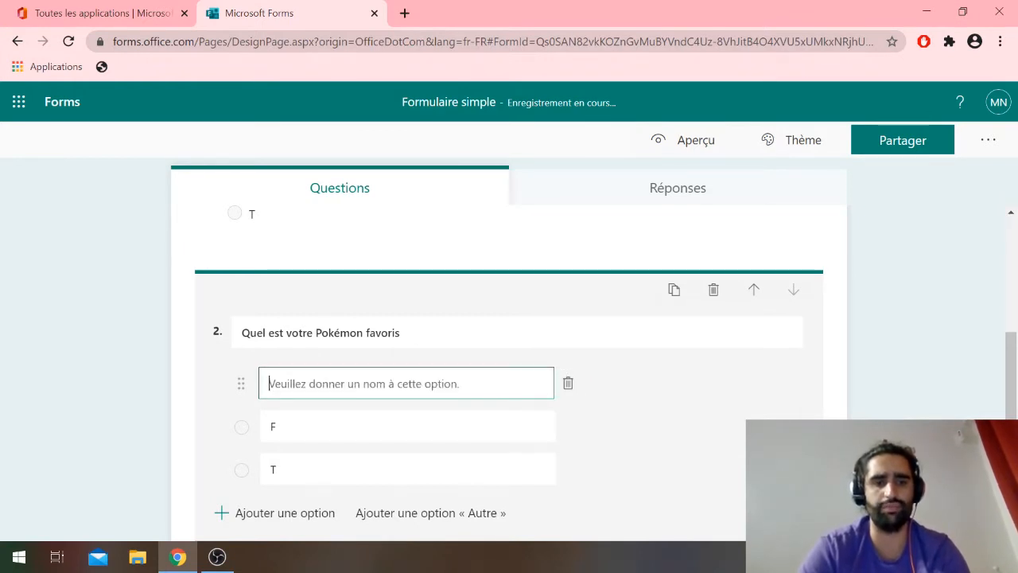
- Fill in the Pokémon question's answer options as Salamèche, Mewtwo and Pikachu, and add a fourth option Tauros
type("Salamèche")
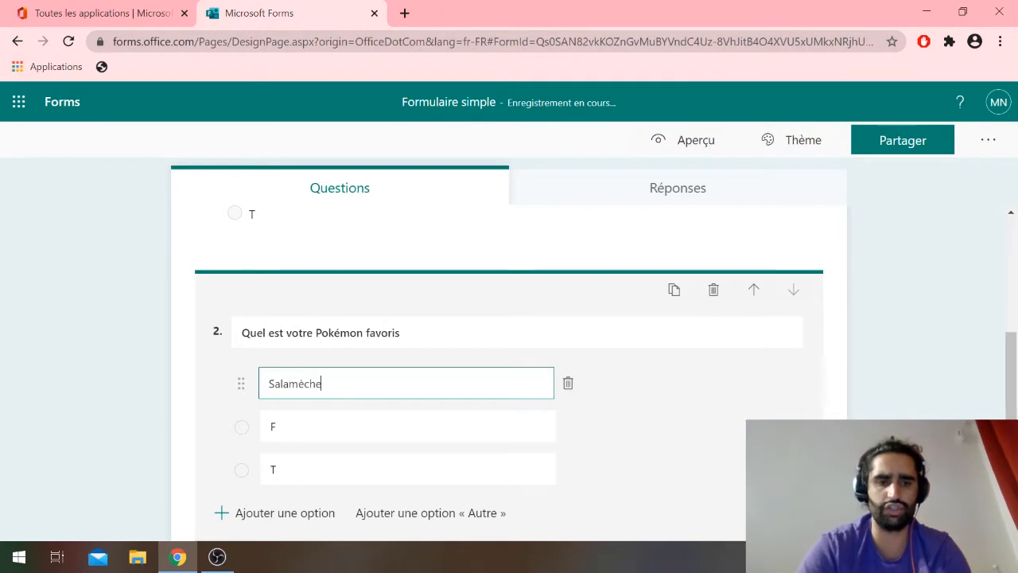
key("Return")
type("Mewtwo")
key("Return")
type("Pikachu")
key("Return")
type("Tauros")
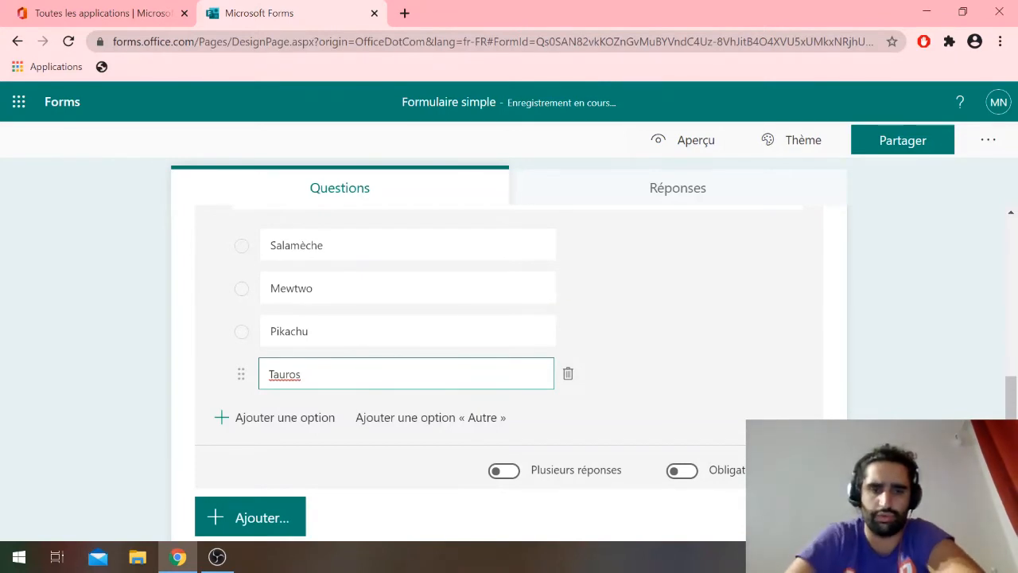
scroll(321, 486, "down", 1)
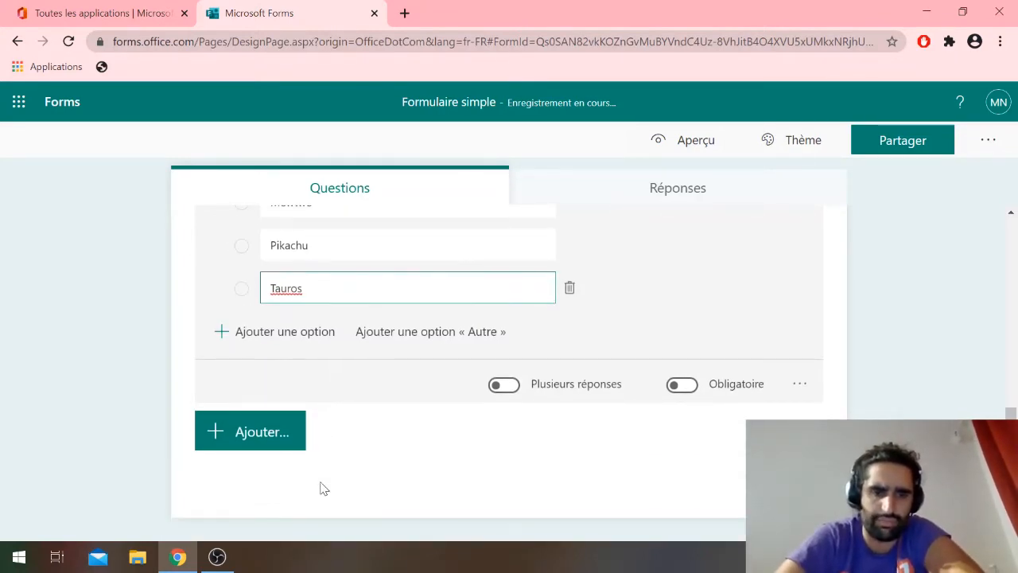
left_click(263, 437)
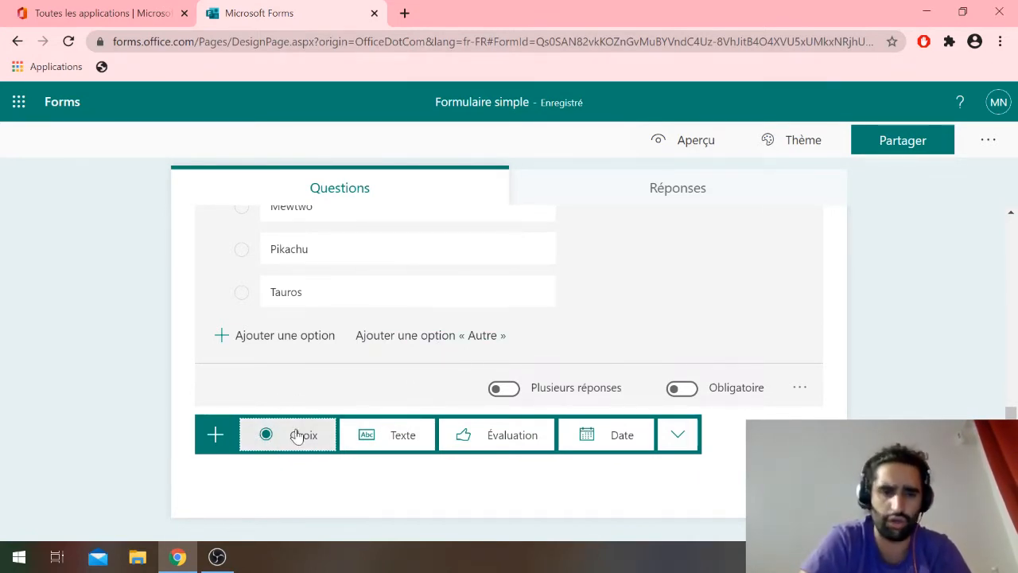
scroll(290, 249, "up", 2)
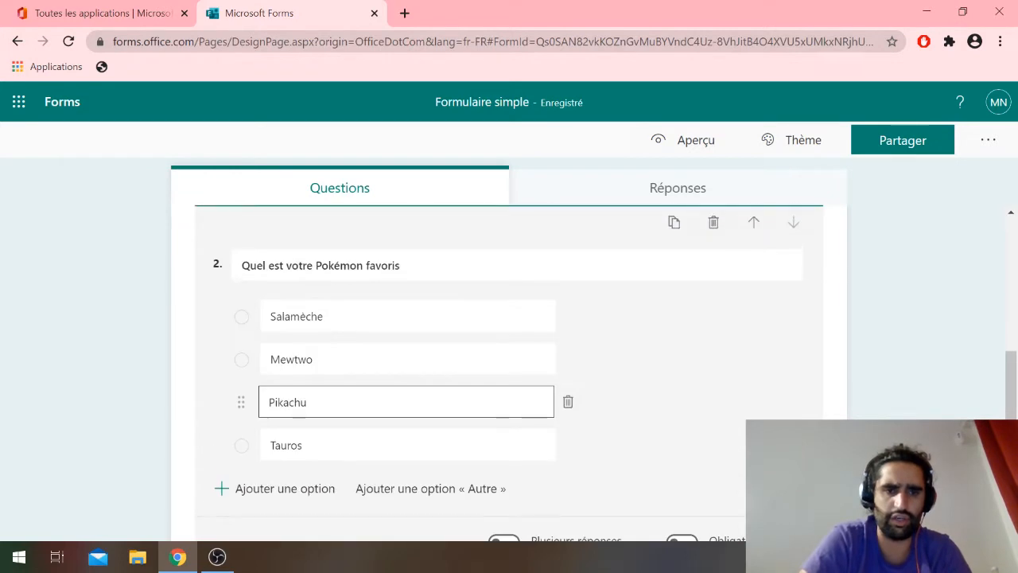
scroll(652, 379, "down", 2)
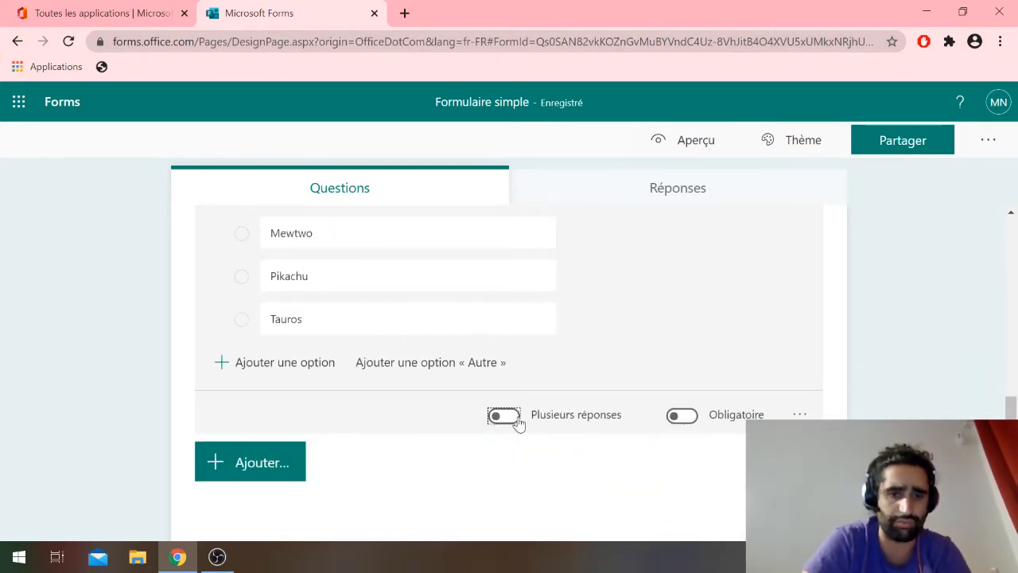
- Allow multiple answers for the Pokémon question and check its answer options
left_click(516, 417)
scroll(586, 310, "up", 1)
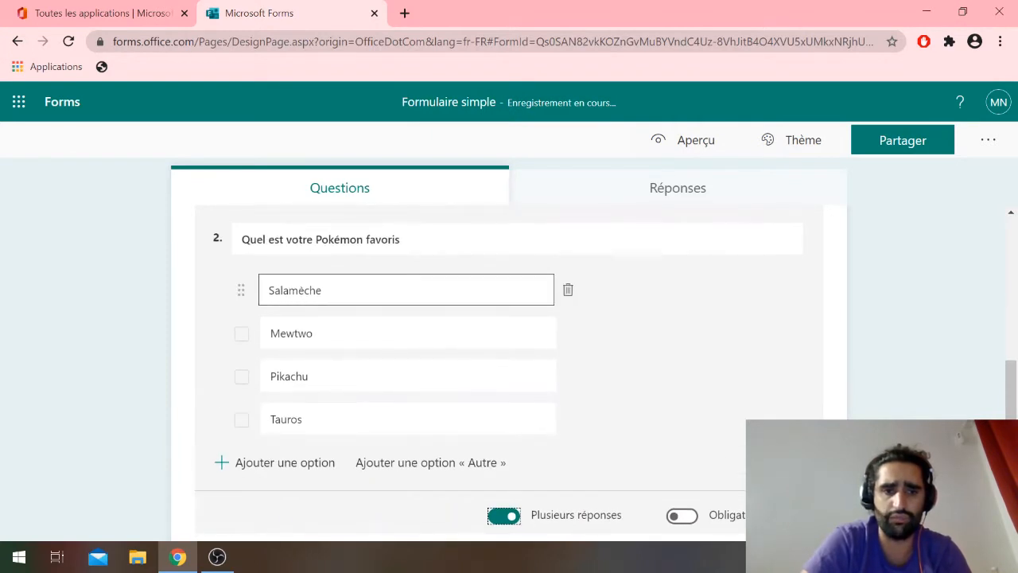
scroll(611, 368, "down", 2)
scroll(611, 367, "up", 1)
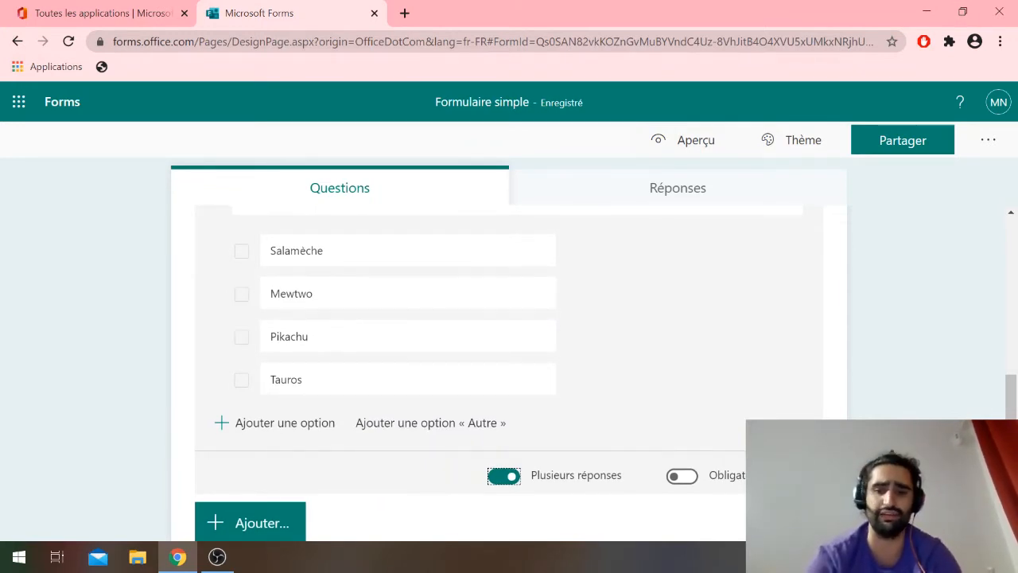
- Examine the additional settings available for the Pokémon question while multiple answers are allowed
left_click(802, 475)
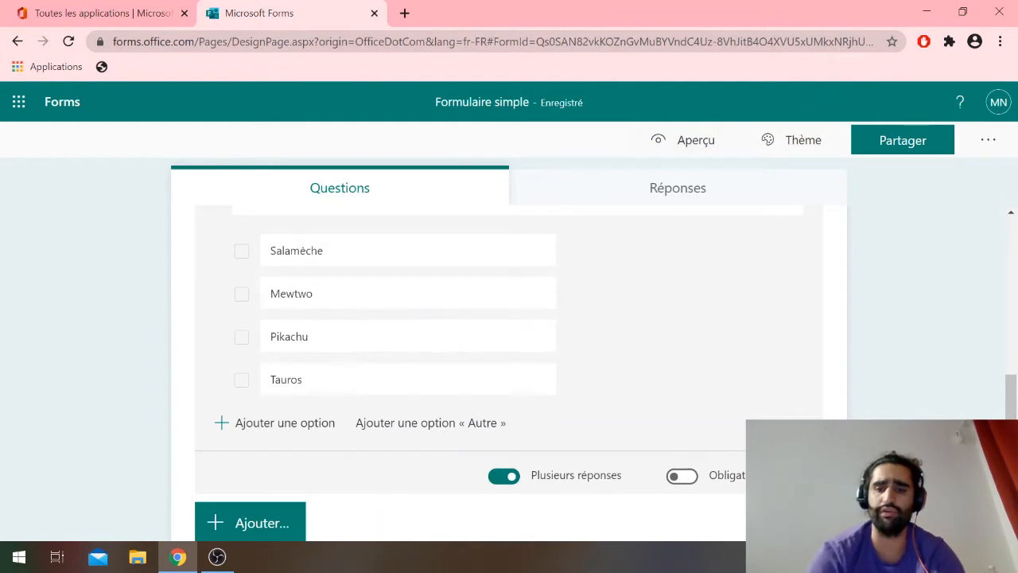
scroll(795, 400, "down", 2)
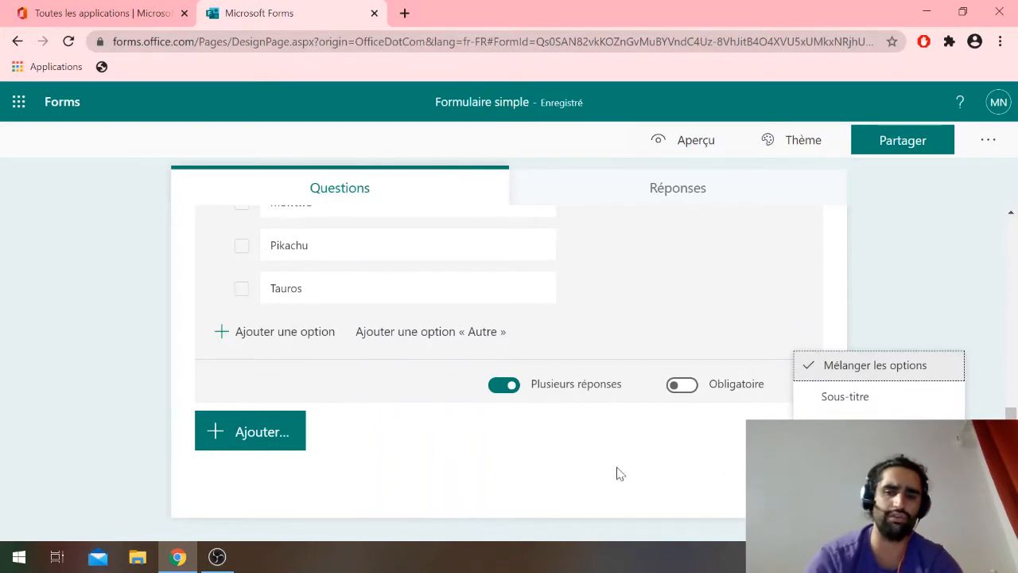
left_click(564, 454)
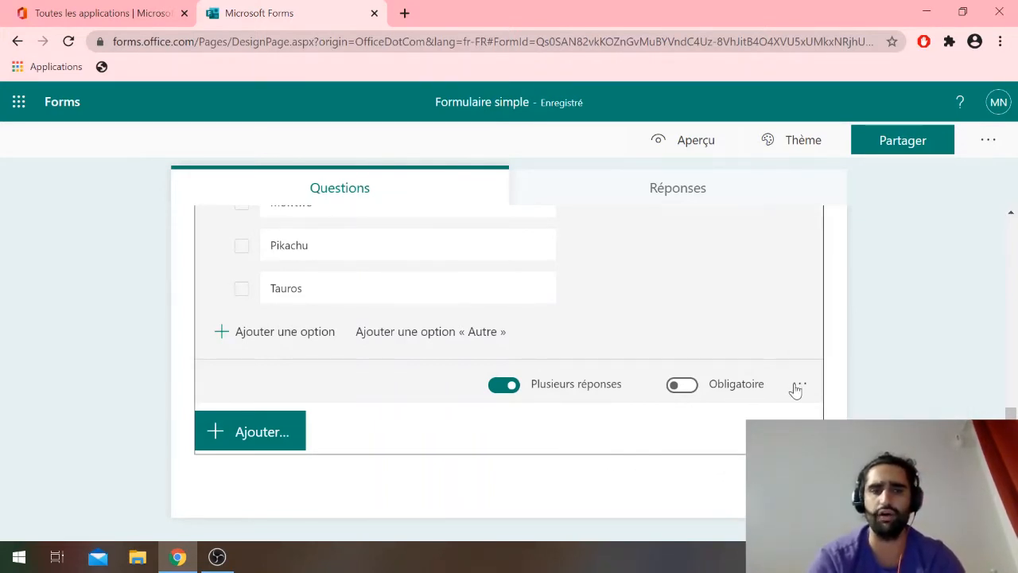
scroll(697, 327, "up", 3)
scroll(697, 327, "down", 2)
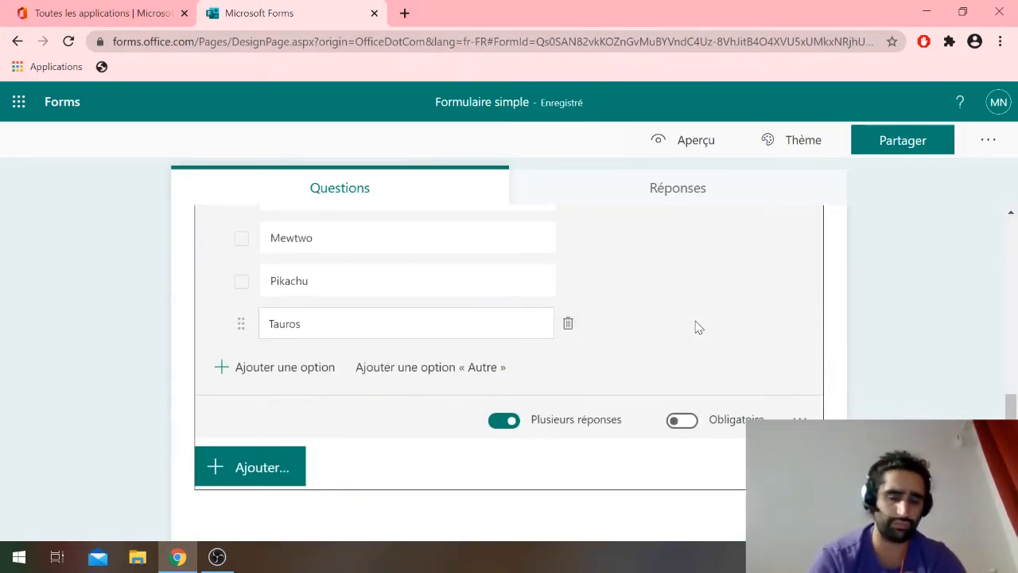
- Turn off multiple answers for the Pokémon question to compare its additional settings, and allow multiple answers again
left_click(504, 420)
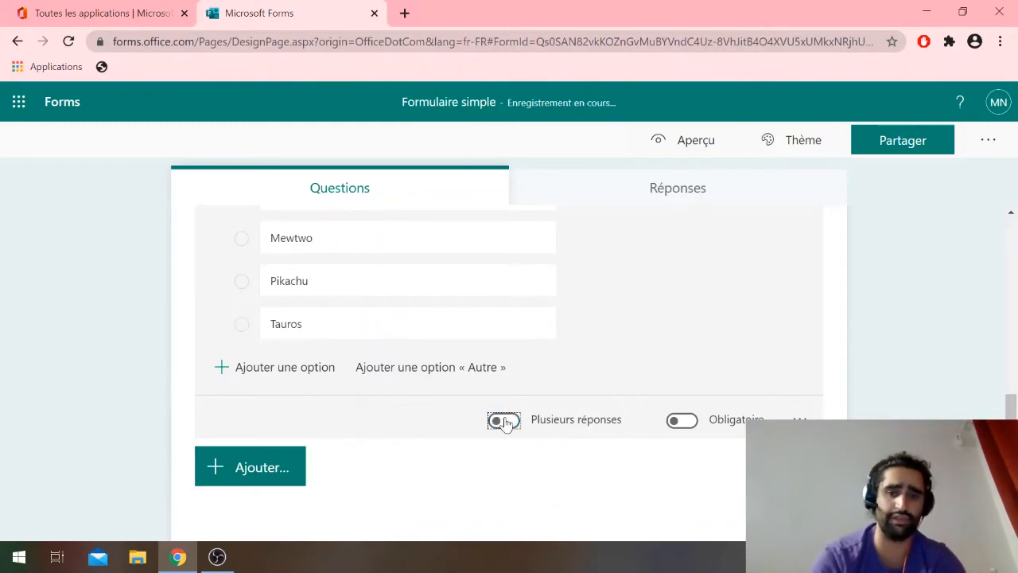
left_click(799, 420)
scroll(864, 389, "down", 1)
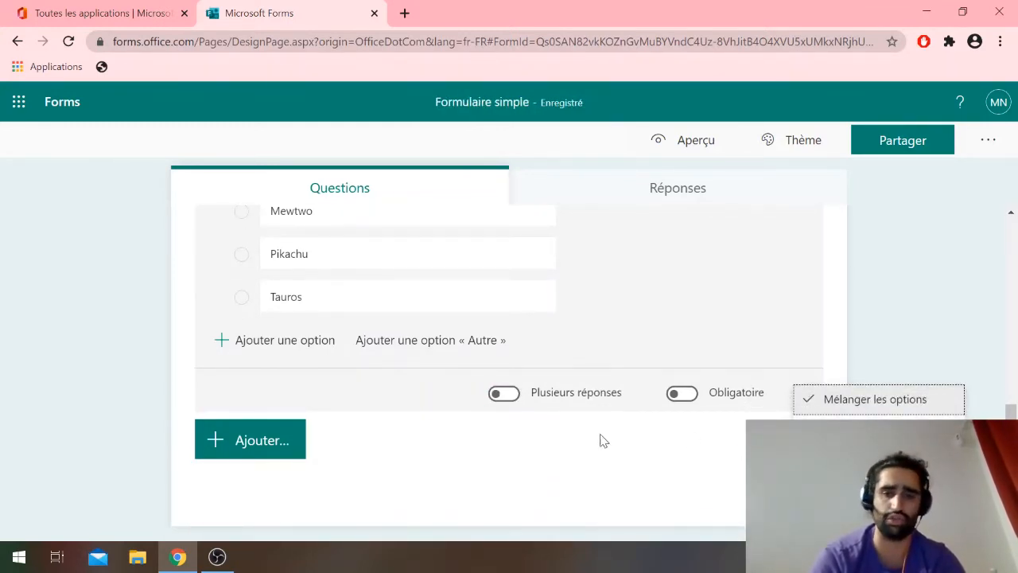
left_click(506, 398)
left_click(505, 393)
- Display the answer options of the question "Quel est votre sexe ?" as a drop-down list
scroll(591, 302, "up", 4)
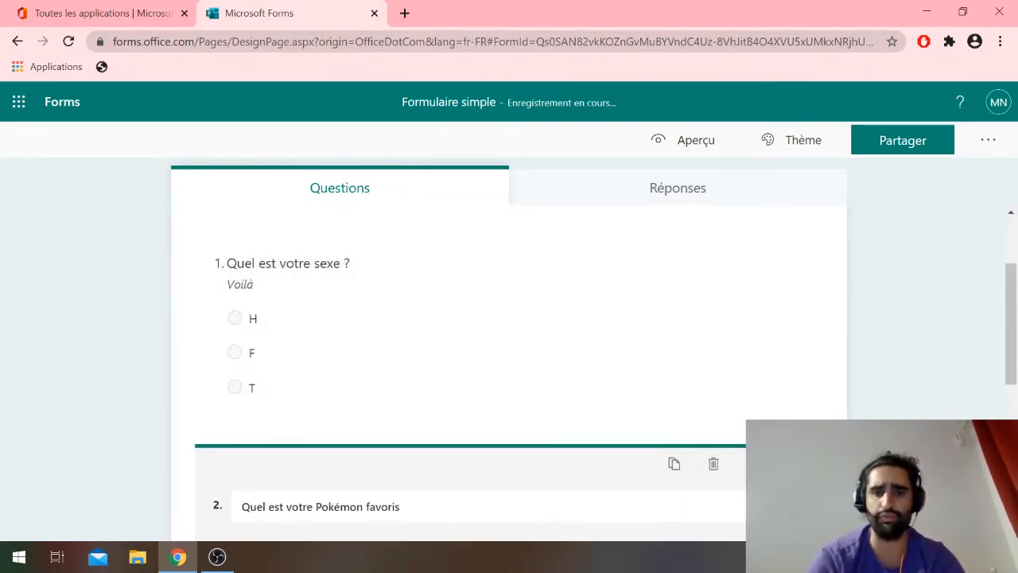
left_click(707, 345)
scroll(682, 391, "down", 2)
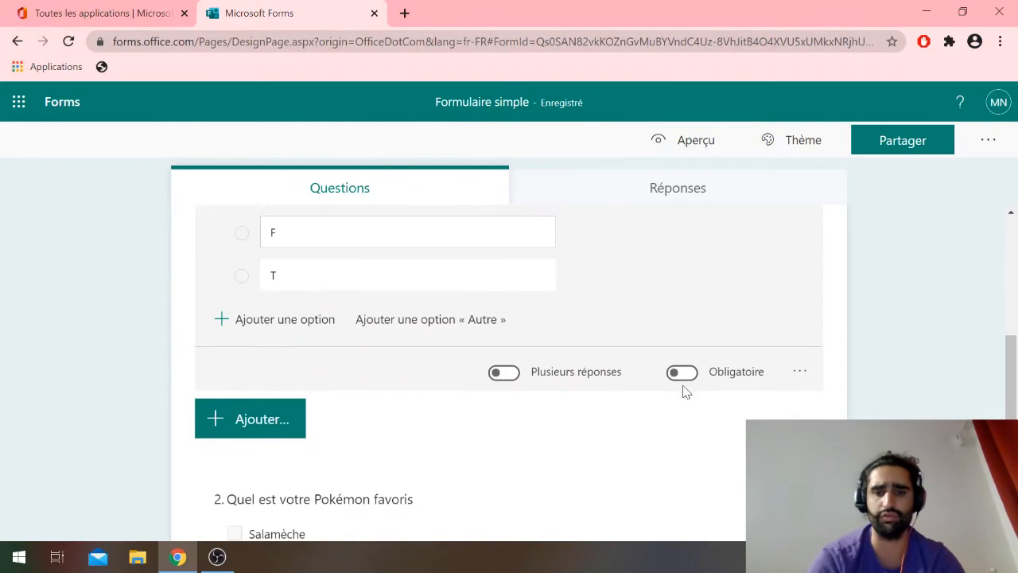
left_click(801, 380)
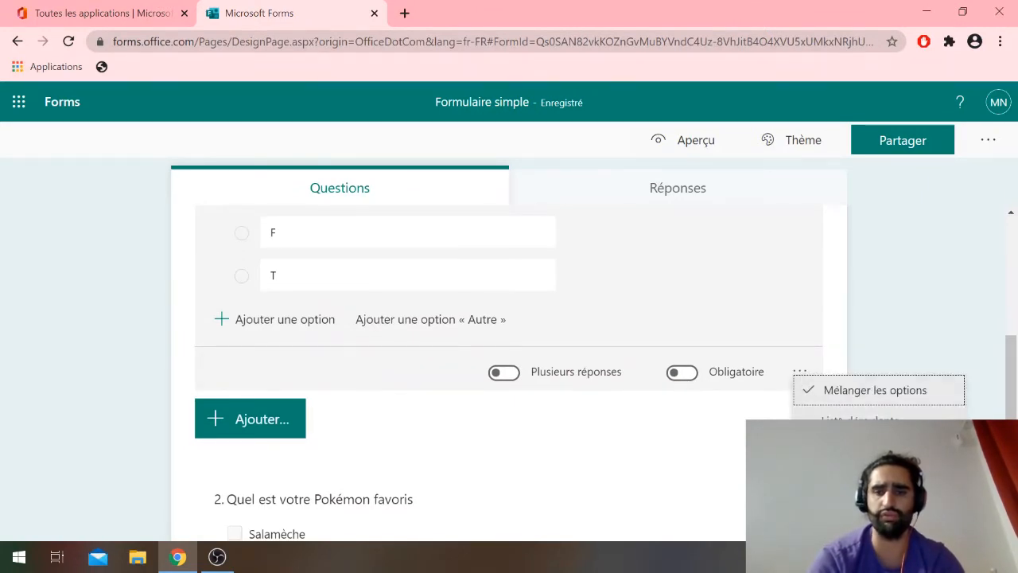
left_click(875, 408)
left_click(594, 452)
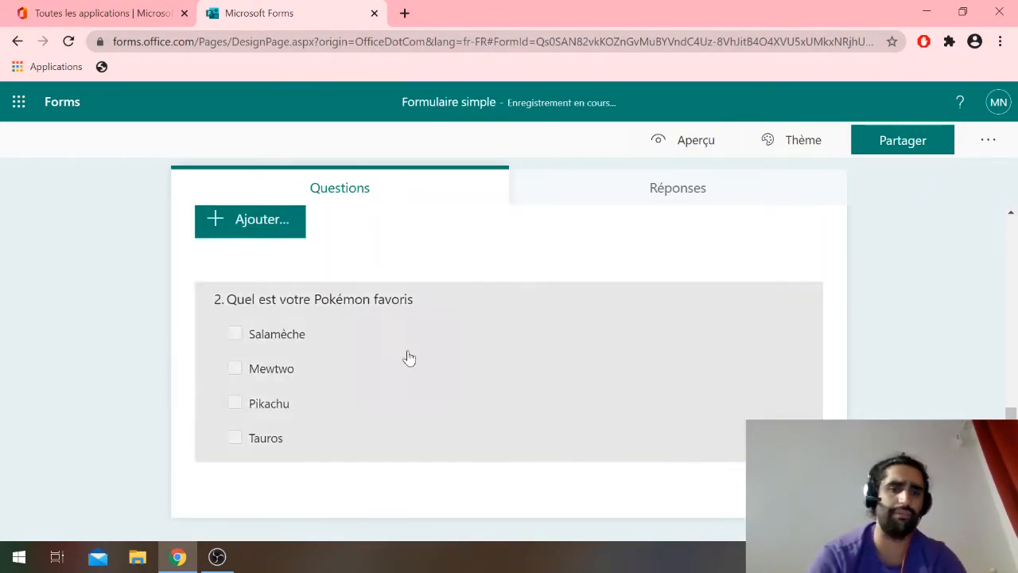
left_click(252, 227)
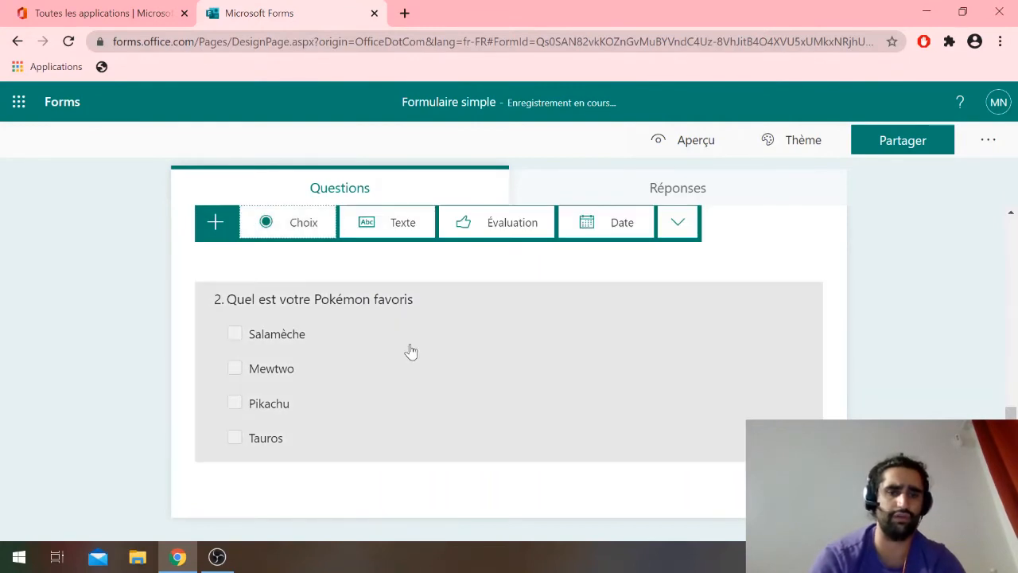
scroll(410, 351, "up", 2)
scroll(410, 352, "down", 1)
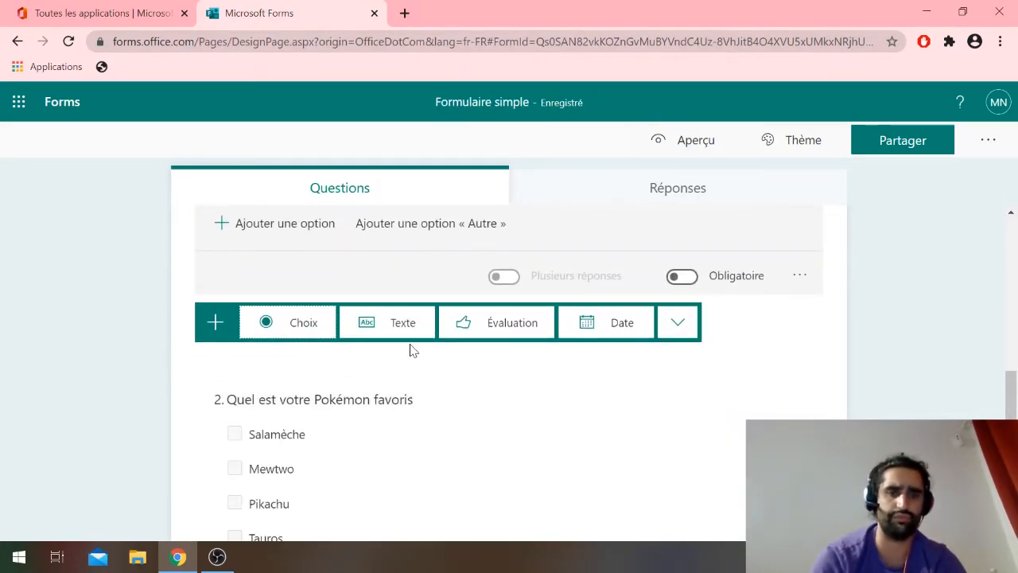
- Add a text question after the Pokémon question
left_click(552, 423)
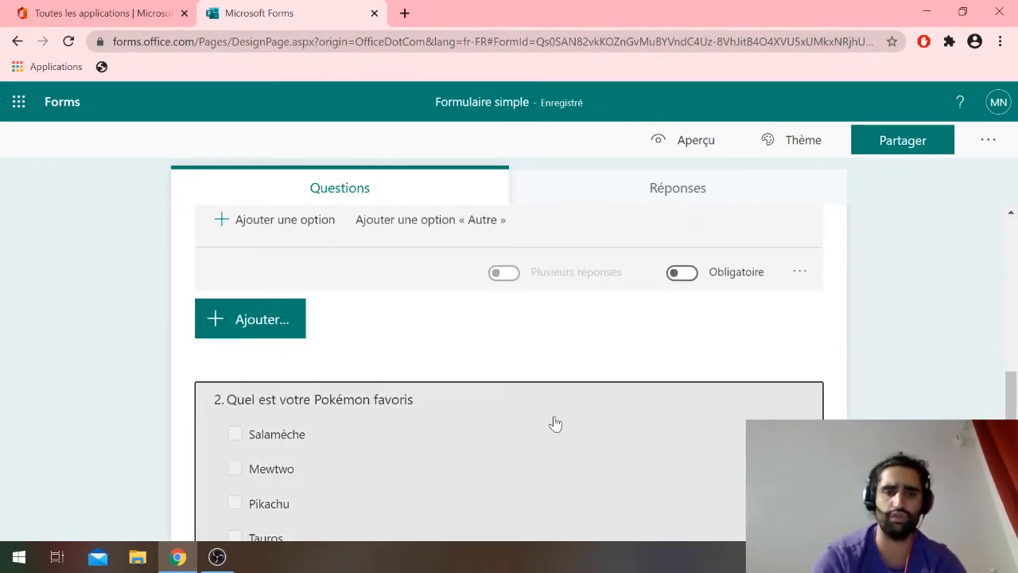
left_click(245, 431)
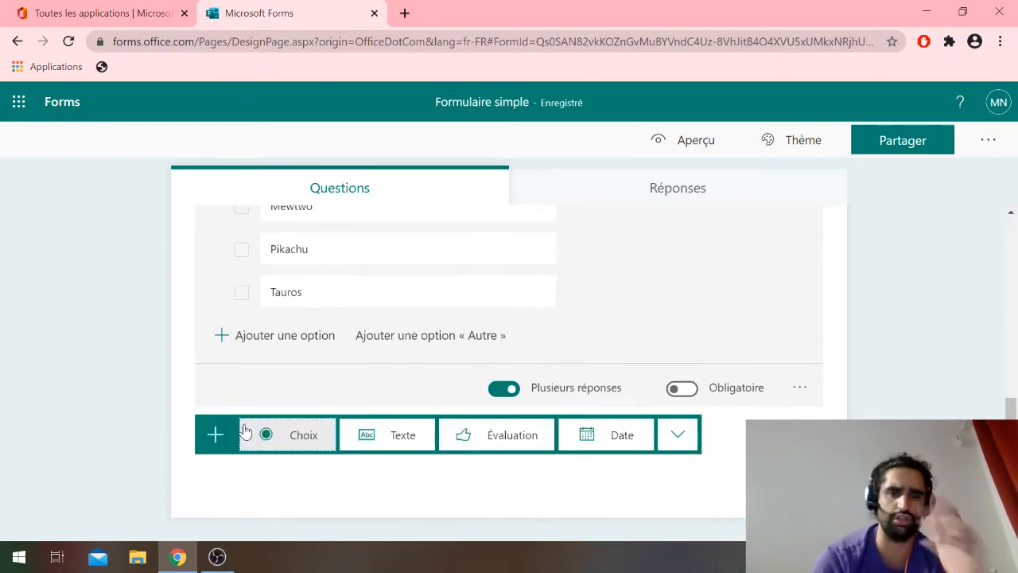
left_click(391, 436)
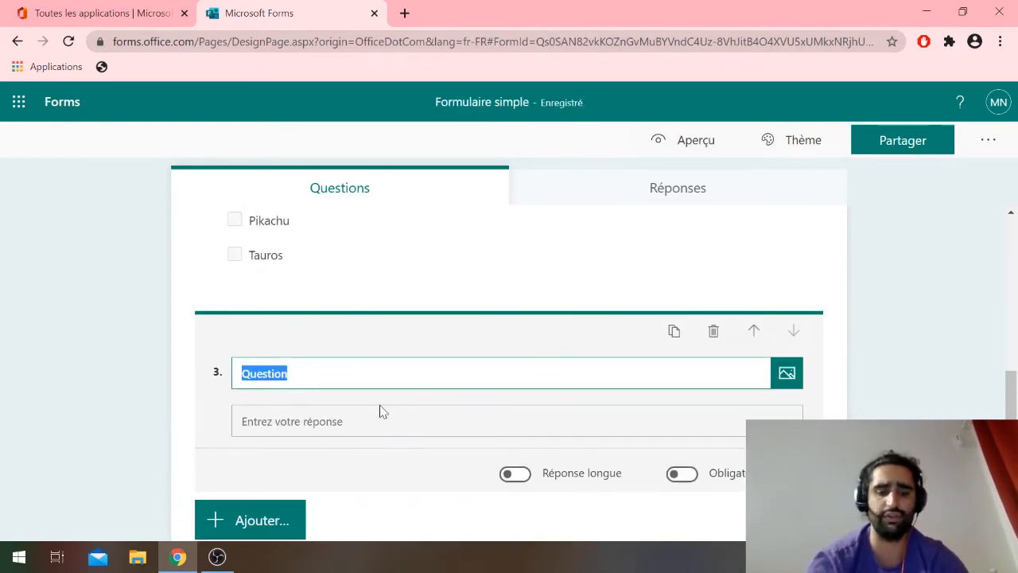
- Title the text question "Quel est votre nom ?" and add a rating question titled "Comment evaluez vous votre conversation SKype"
type("Quel est votre nom ?")
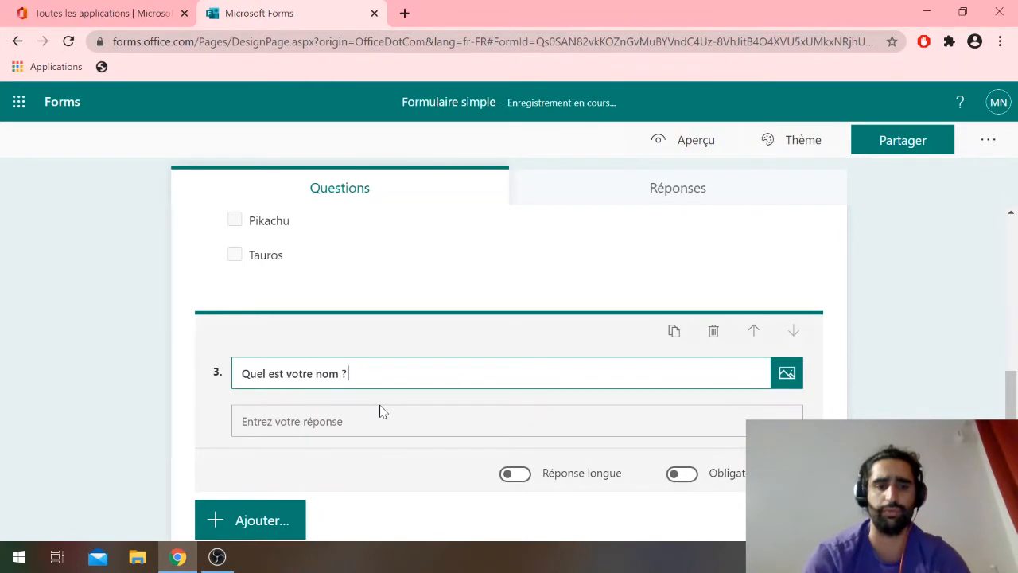
left_click(241, 521)
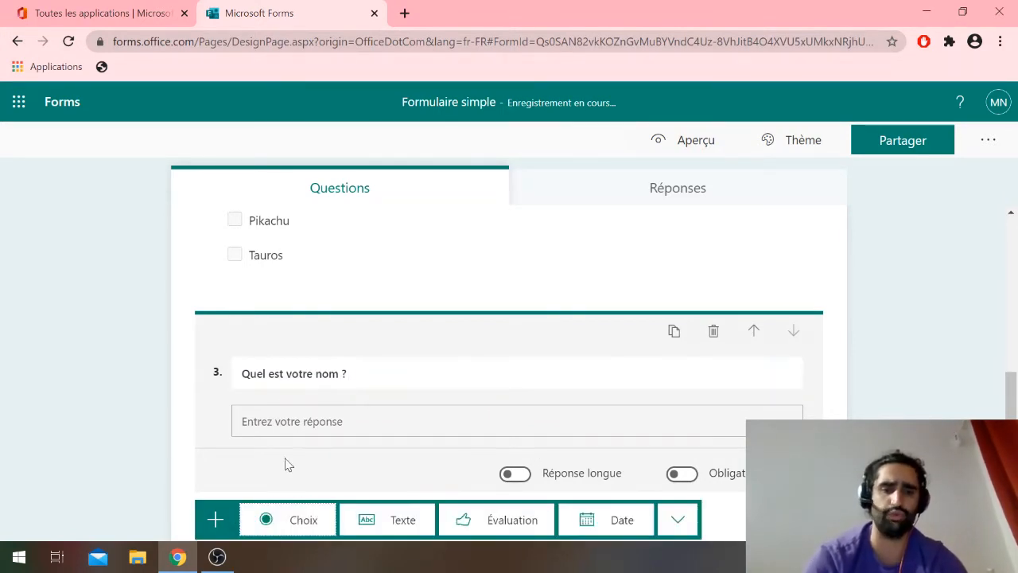
left_click(514, 431)
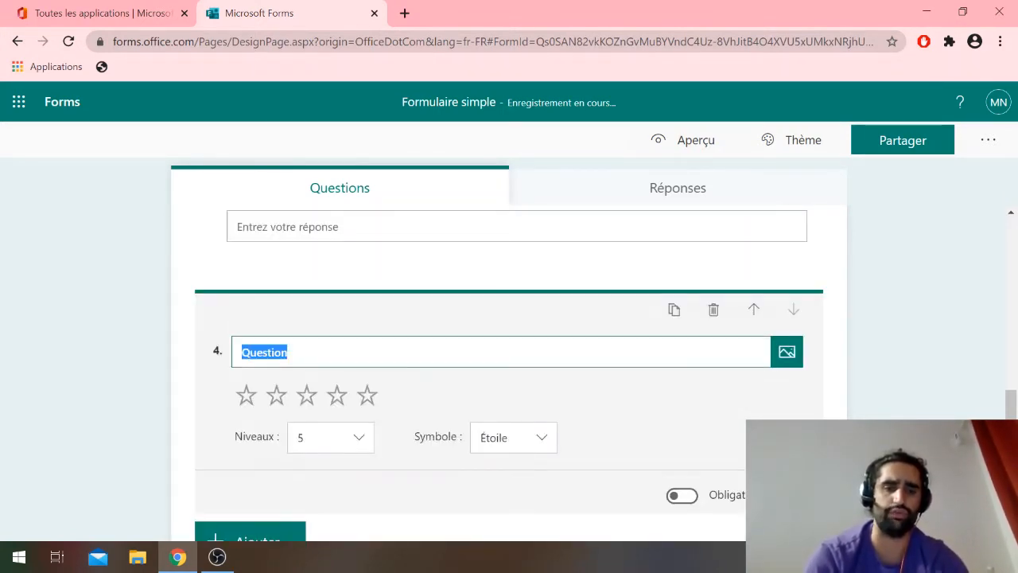
type("Comment evaluez")
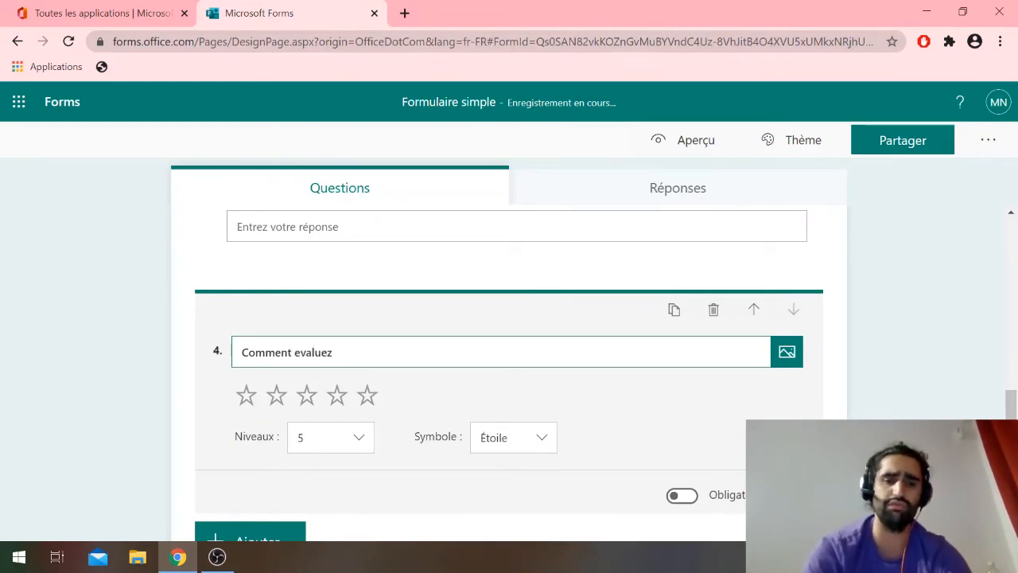
type(" vous")
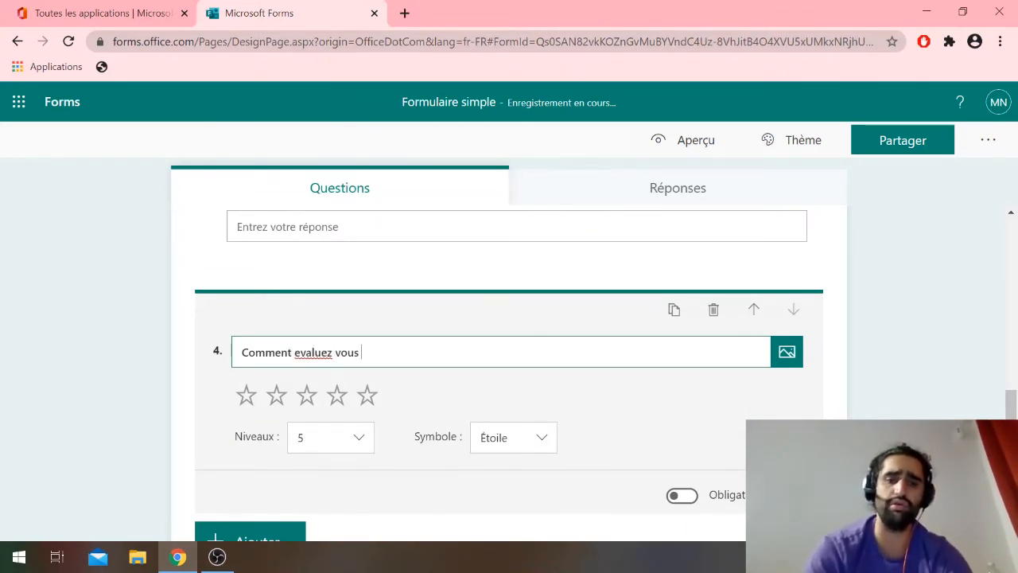
type(" votre")
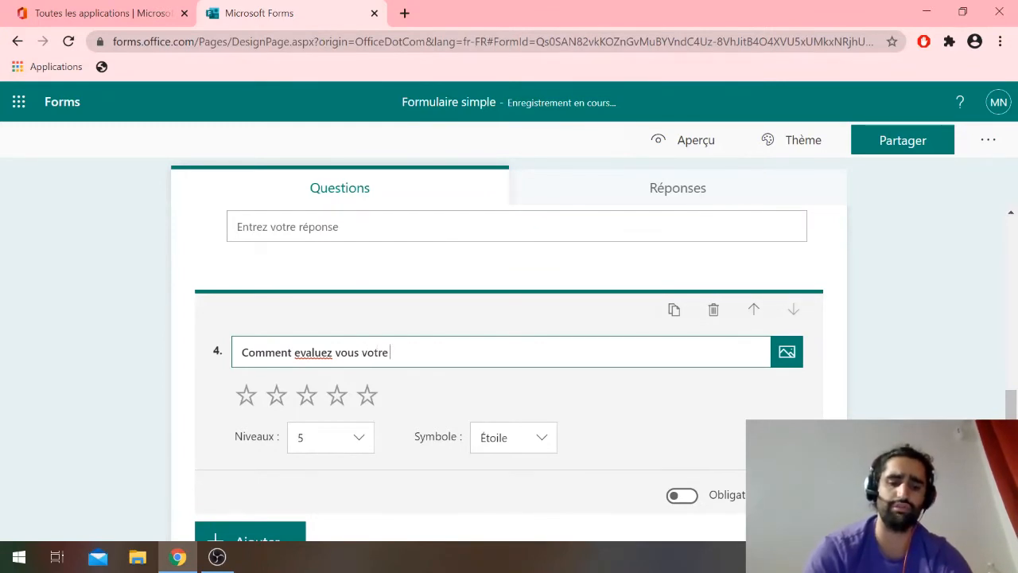
type(" conversation SKype")
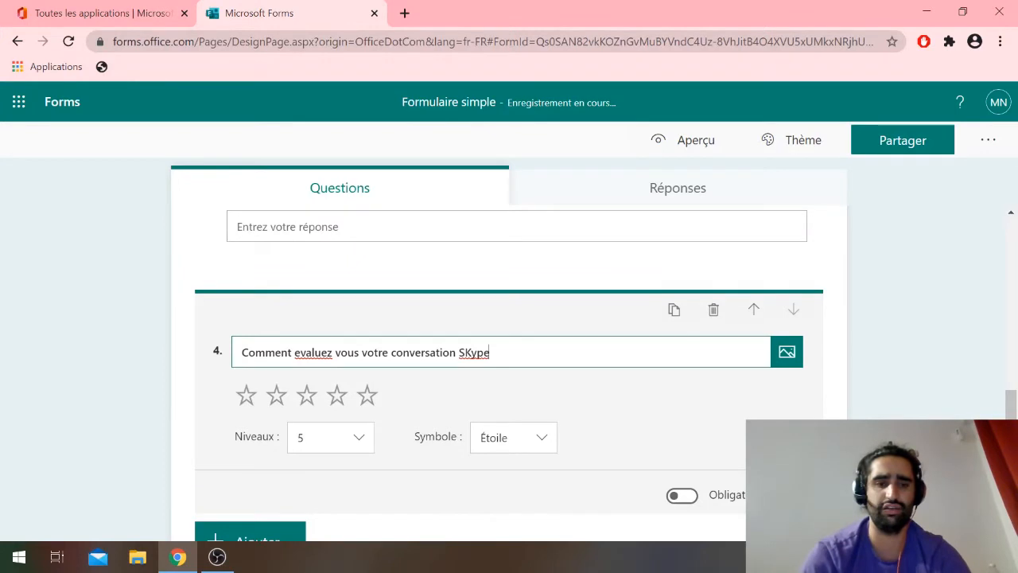
- Set the number of levels of the Skype rating question to 10
left_click(352, 439)
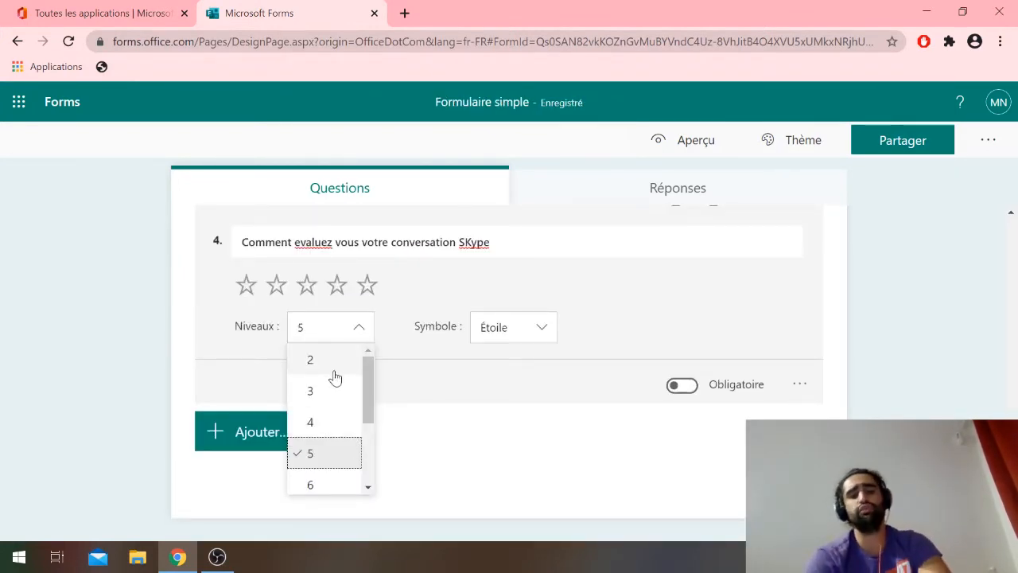
scroll(332, 443, "down", 3)
left_click(323, 483)
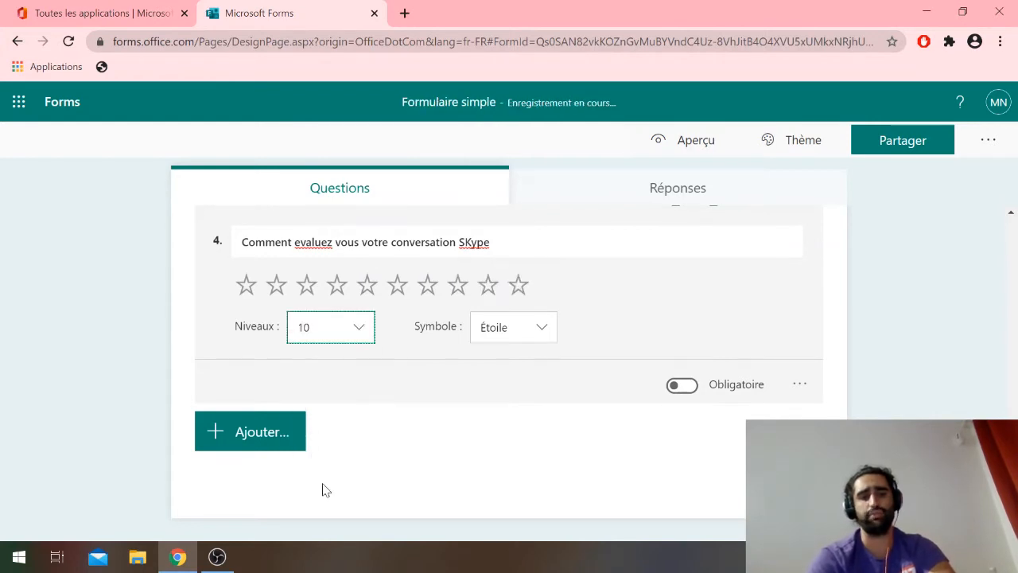
- Try Nombre as the symbol of the Skype rating question and switch it back to Étoile
left_click(545, 334)
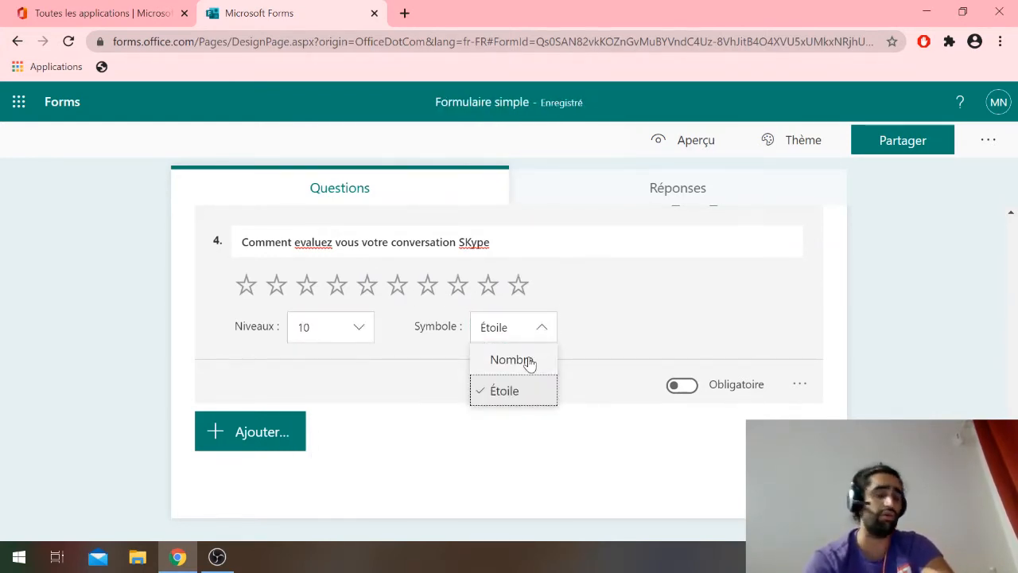
left_click(528, 361)
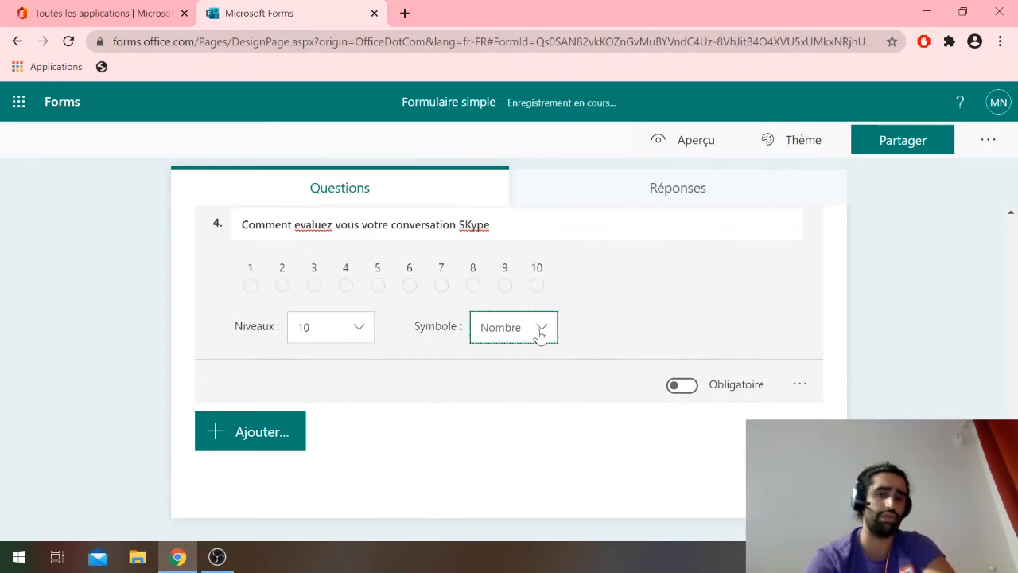
left_click(540, 333)
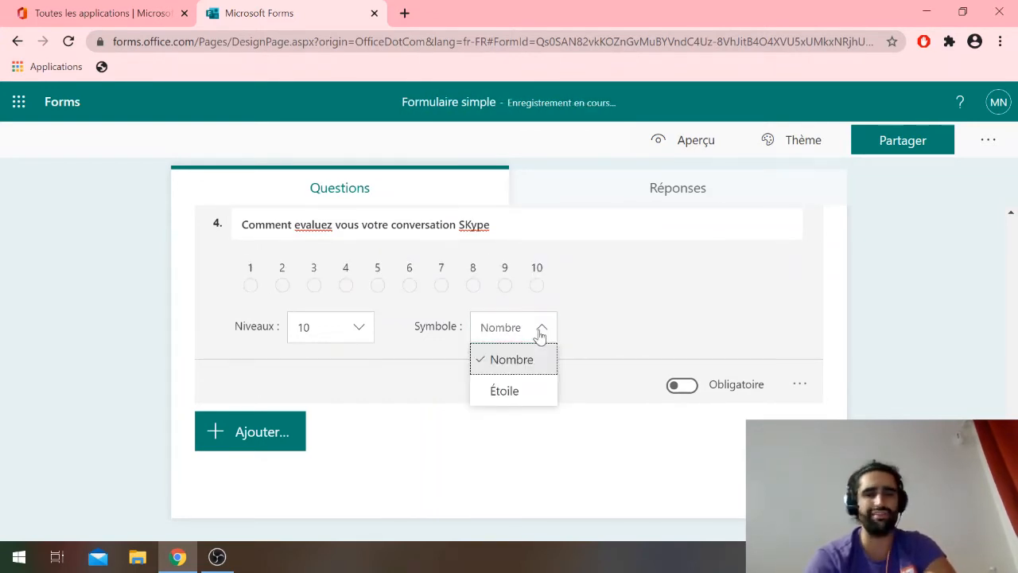
left_click(518, 393)
- Add a date question titled "Date de naissance" after the Skype rating question
left_click(241, 438)
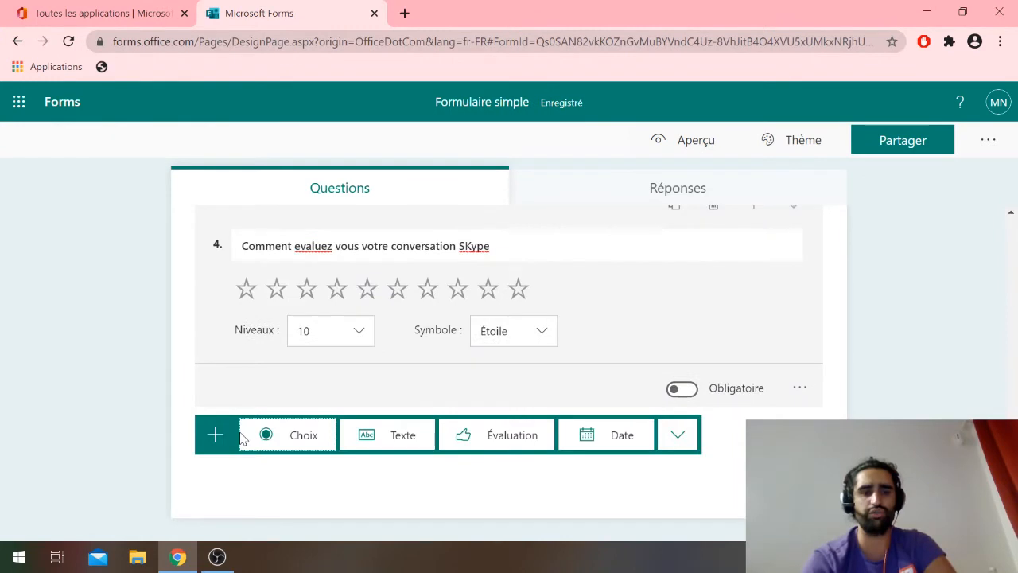
left_click(623, 444)
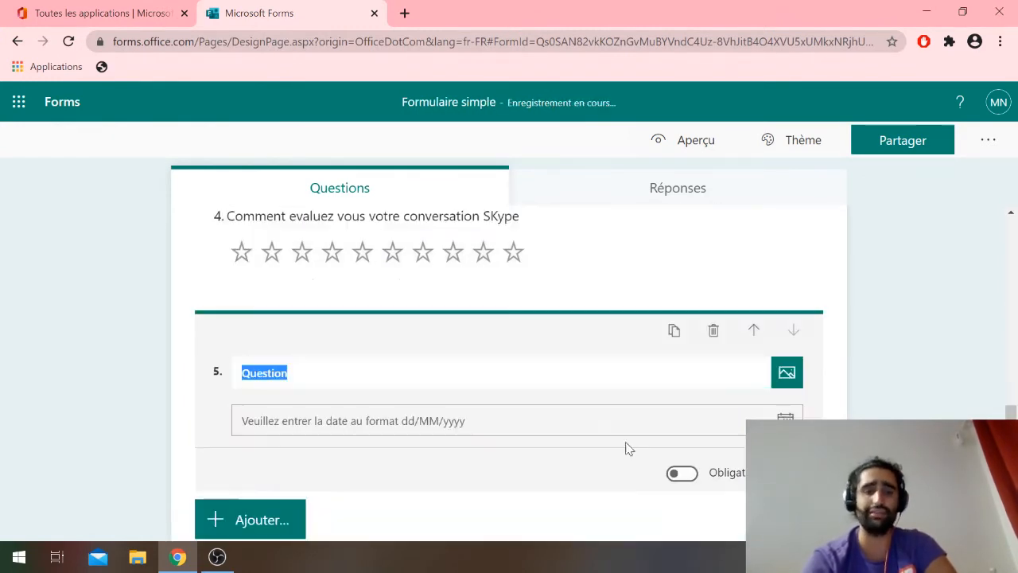
type("Date de naissance")
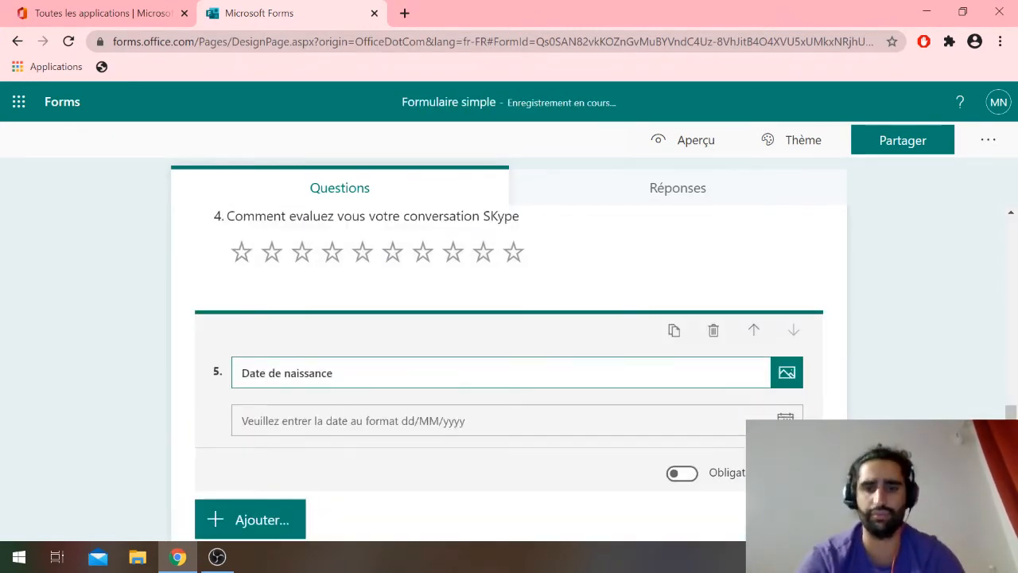
- Add a ranking question (Classement) titled "Quelle est votre marque de vêtement préférée ?" after the date question
scroll(578, 447, "down", 2)
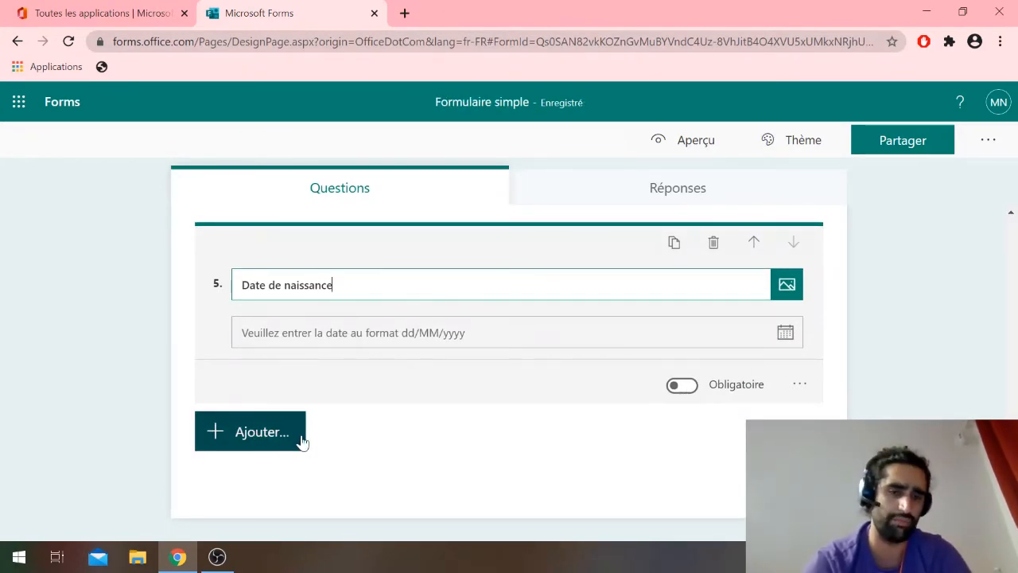
left_click(245, 442)
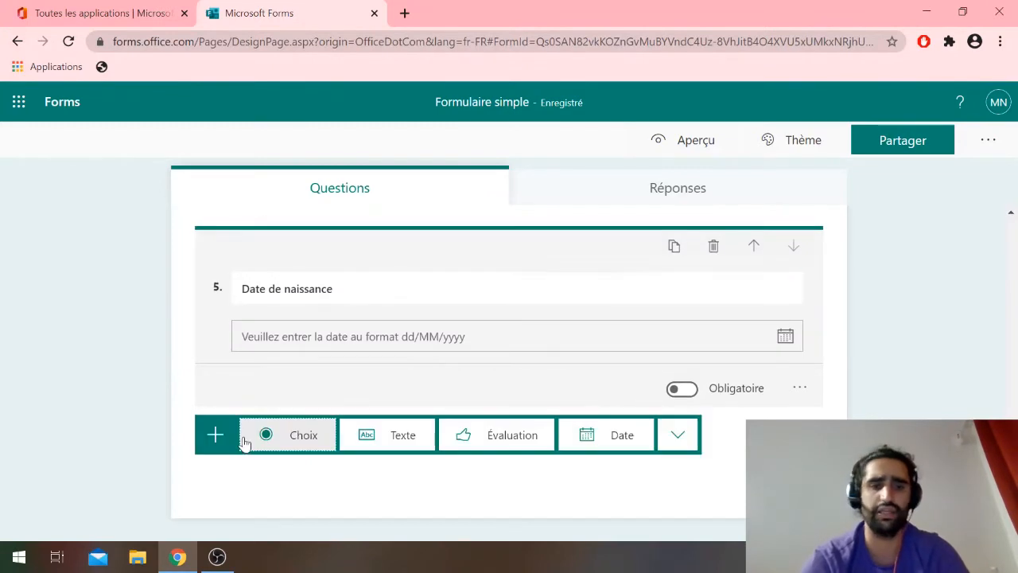
left_click(682, 445)
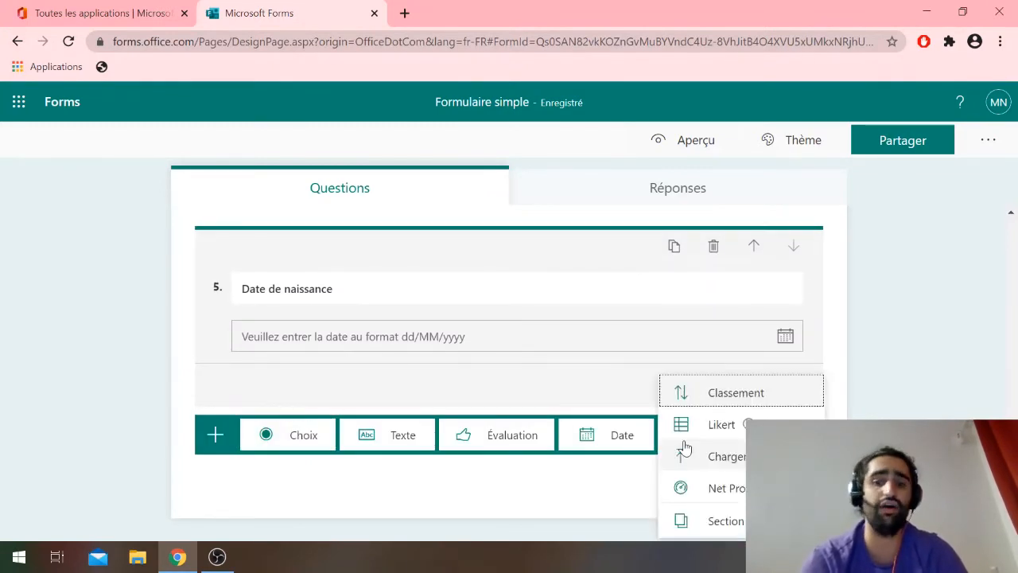
left_click(746, 386)
type("Quelle est votre")
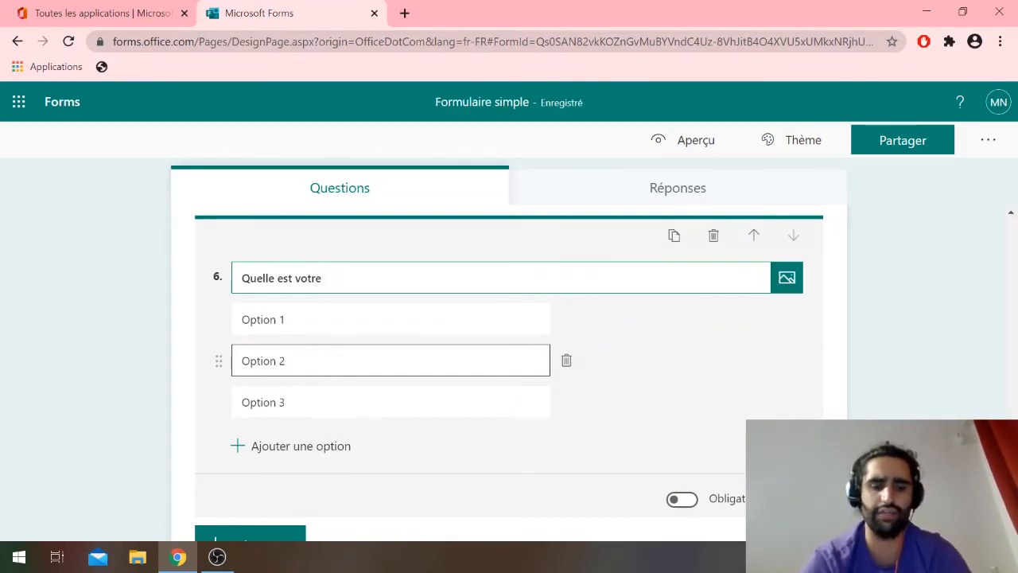
type("marque de vêtement préférée ?")
- Name the three default options of the clothing brand question "H et M", "Zara" and "Celio club"
key("Tab")
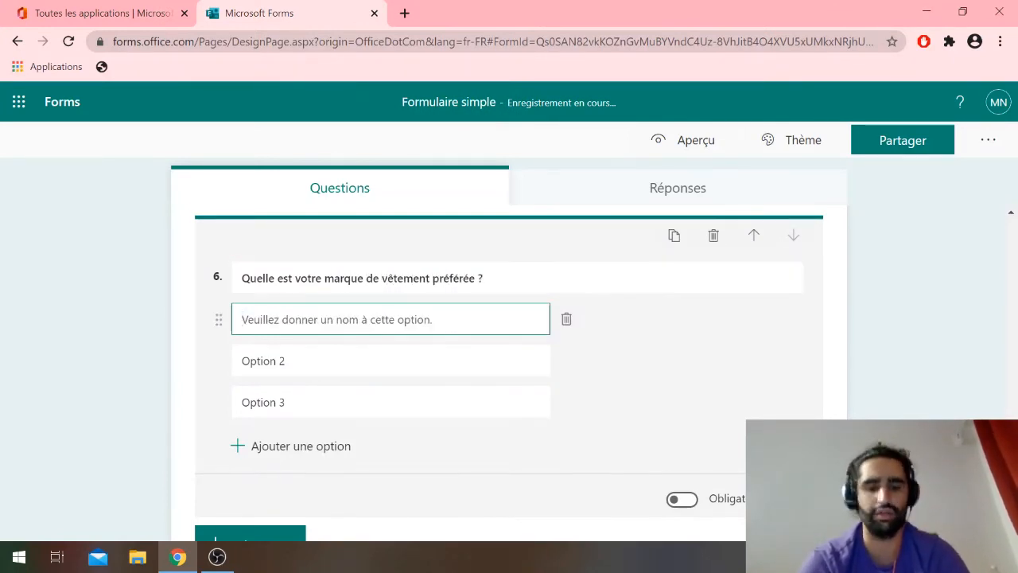
type("H et M")
key("Tab")
type("Zara")
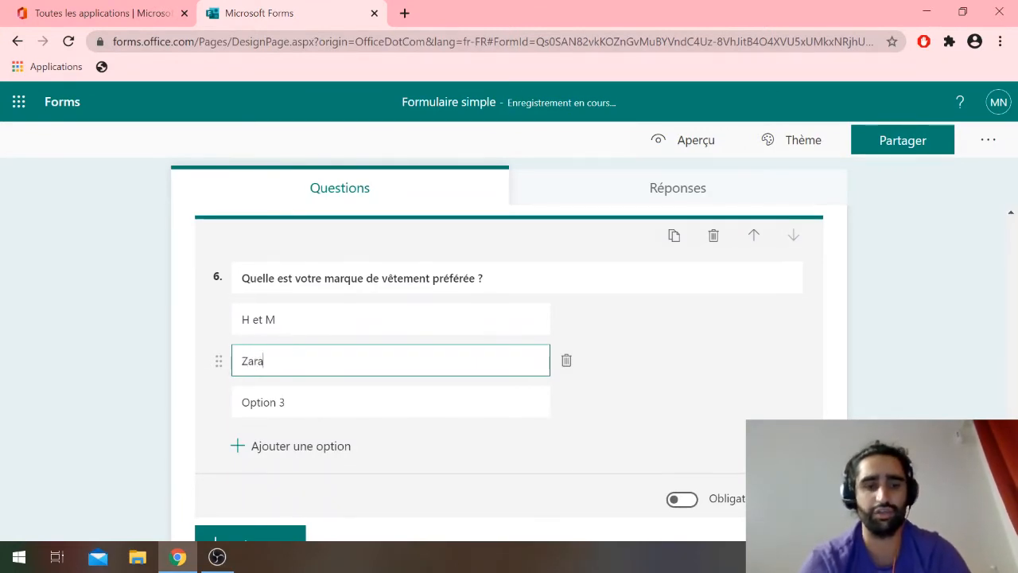
key("Tab")
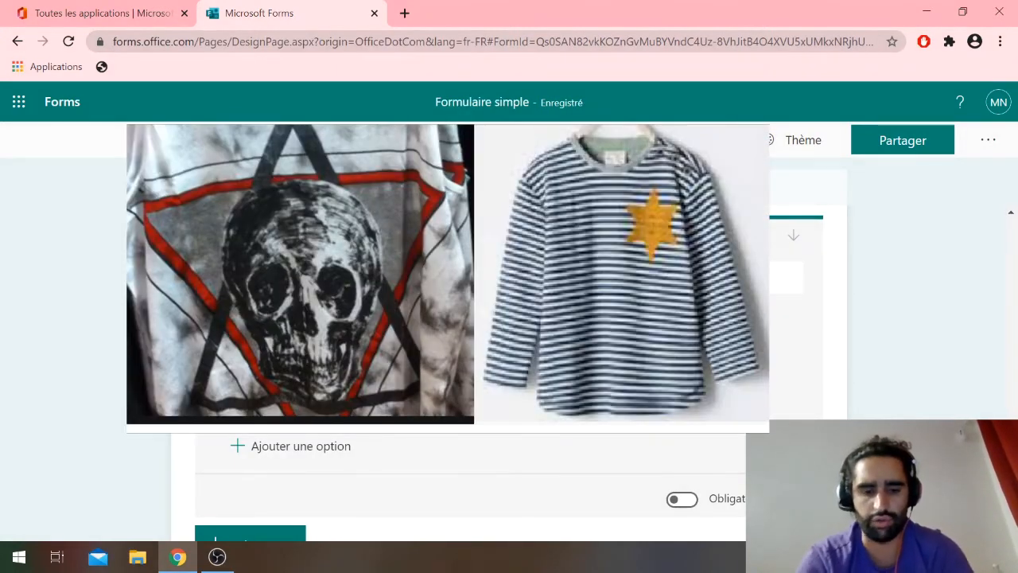
type("Celio club")
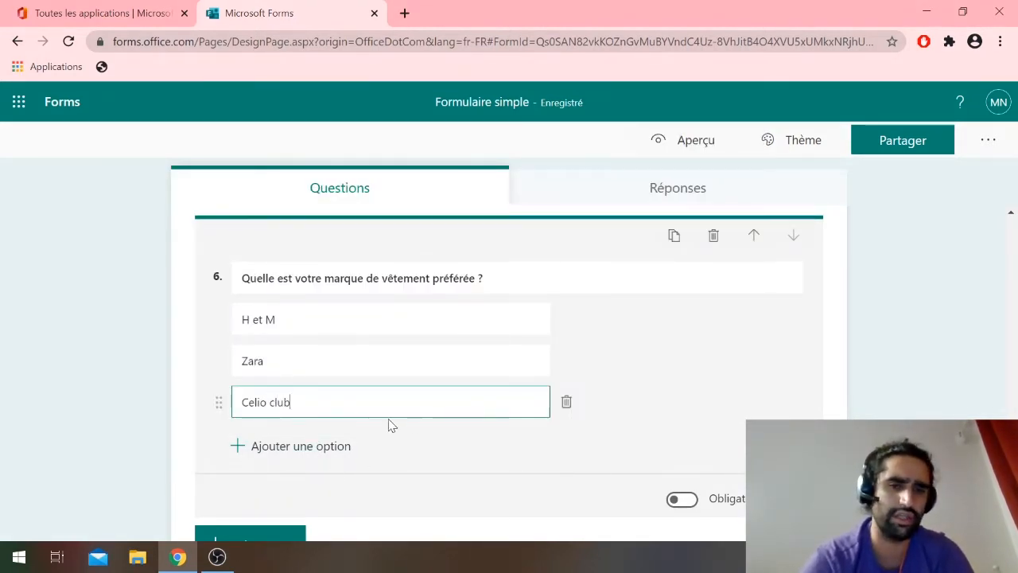
- Add three more options to the clothing brand question: "YSL", "Carven" and "Valentino haute couture"
left_click(268, 447)
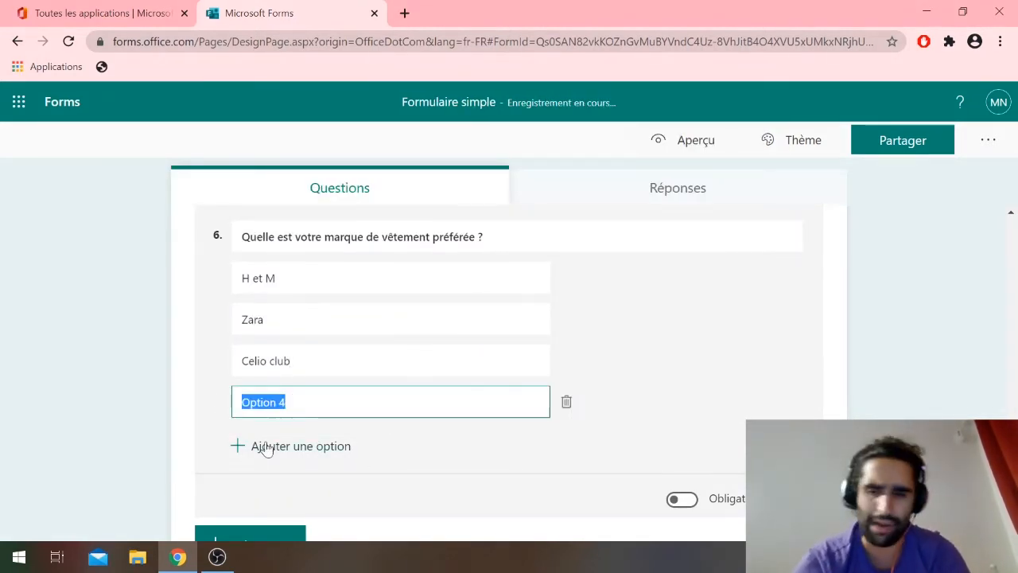
type("Ysl")
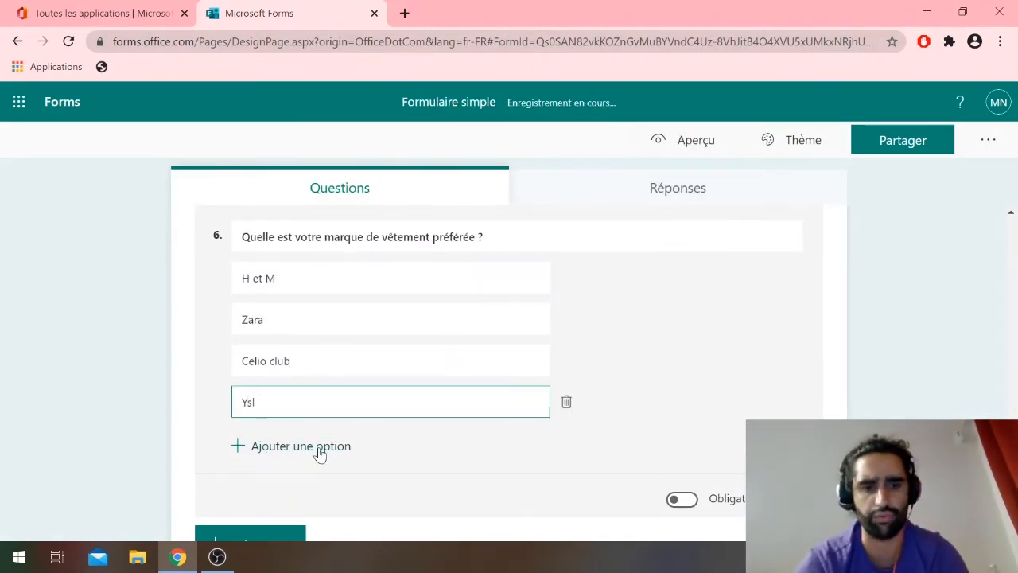
type("SL")
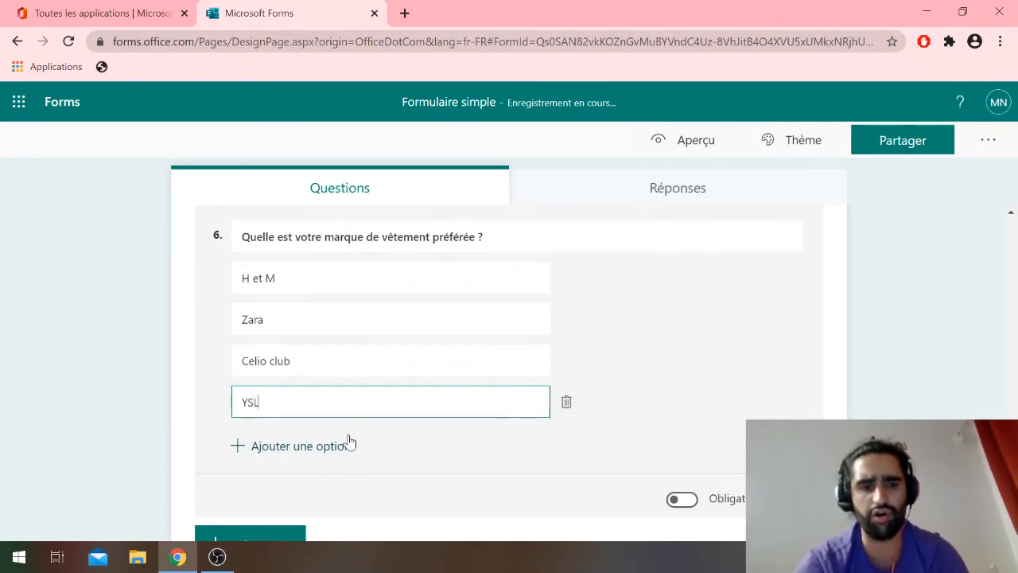
left_click(319, 452)
type("Carven")
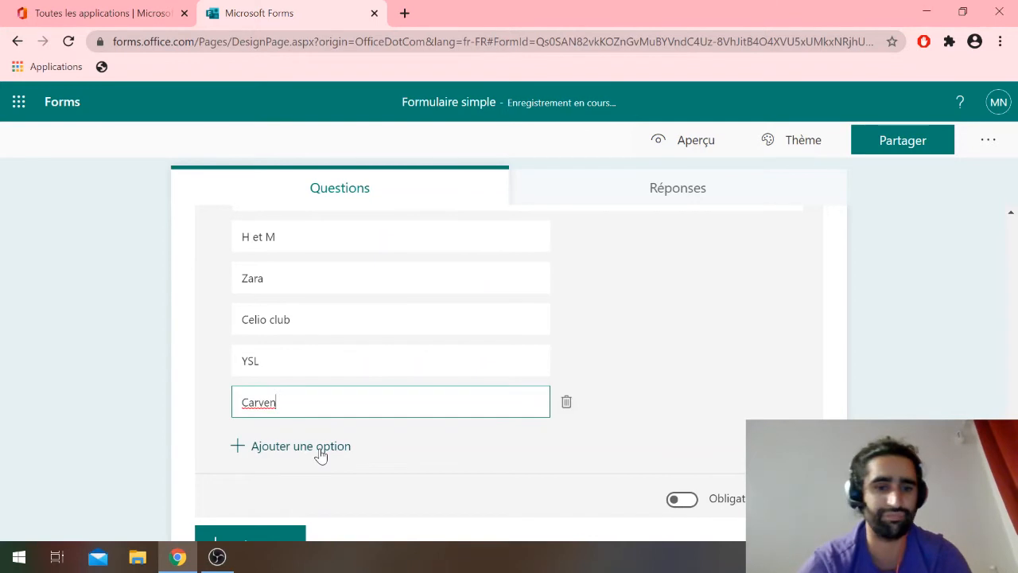
left_click(303, 448)
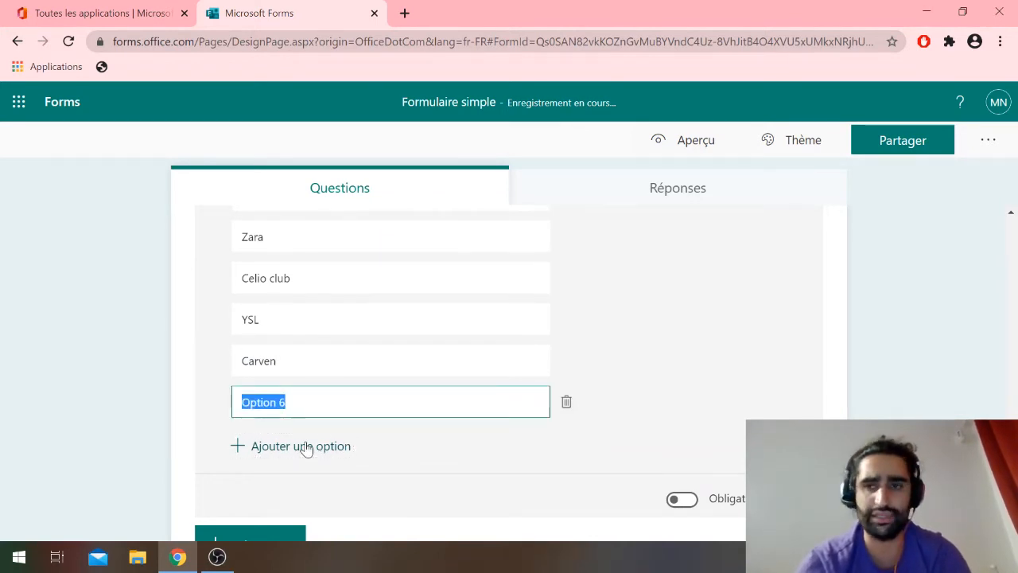
type("Valentino haute couture")
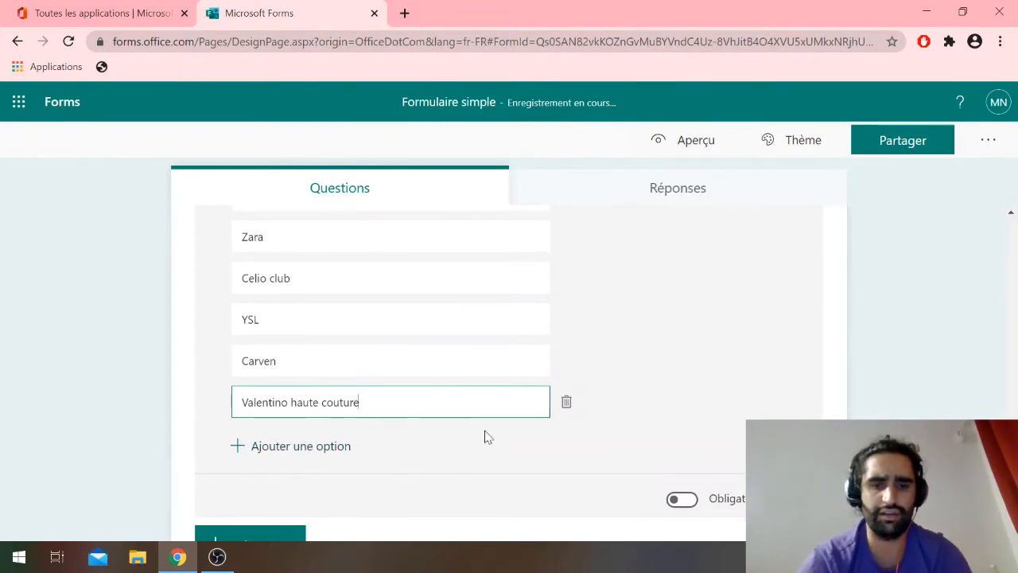
- Replace "Quelle est votre" with "Classez vos" at the start of the clothing brand question's title
scroll(485, 436, "down", 2)
scroll(487, 436, "up", 3)
scroll(483, 434, "down", 1)
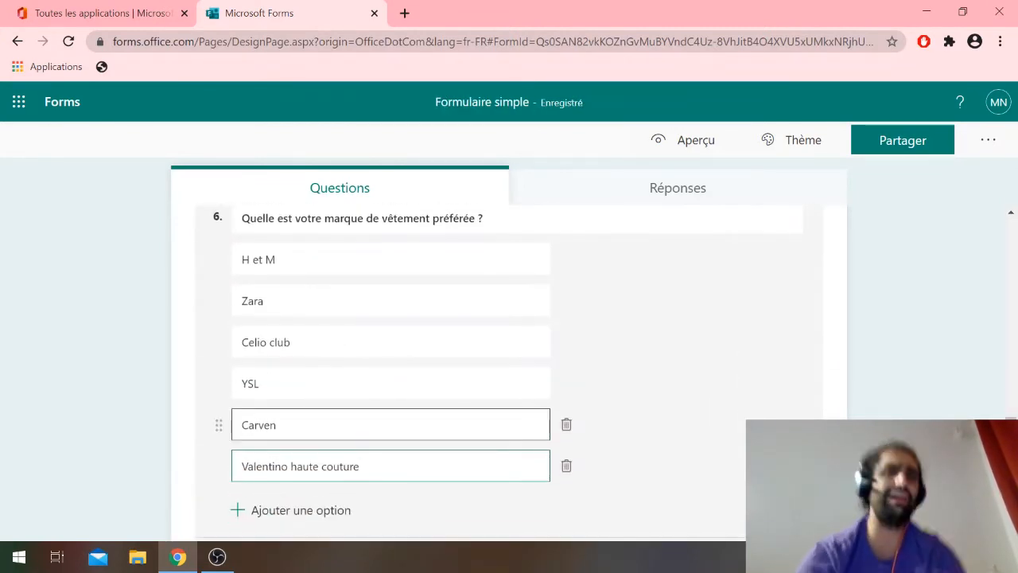
scroll(430, 380, "up", 1)
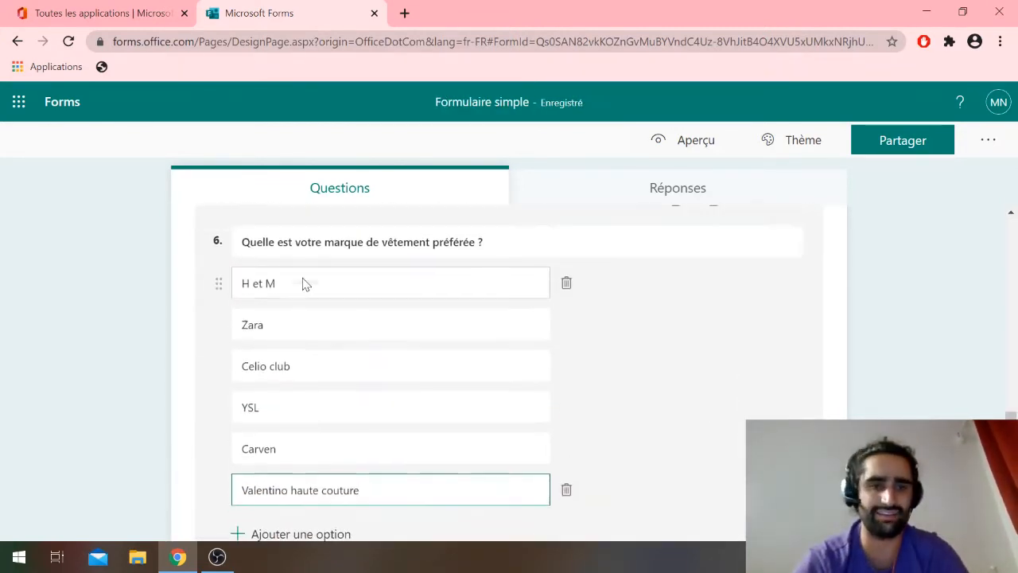
left_click(324, 291)
key("ctrl+BackSpace")
key("ctrl+BackSpace")
key("ctrl+BackSpace")
type("Classez ")
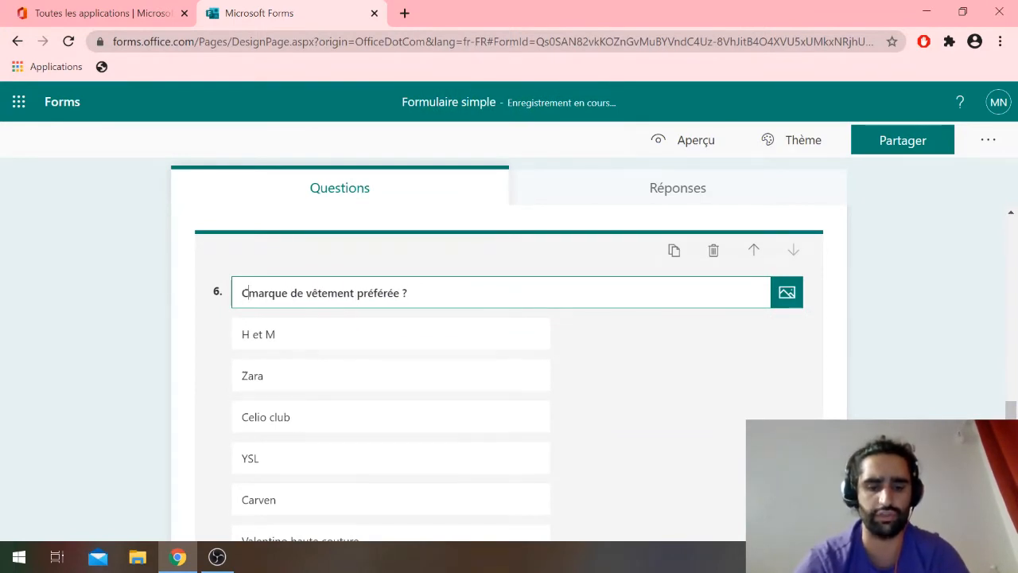
type("vos")
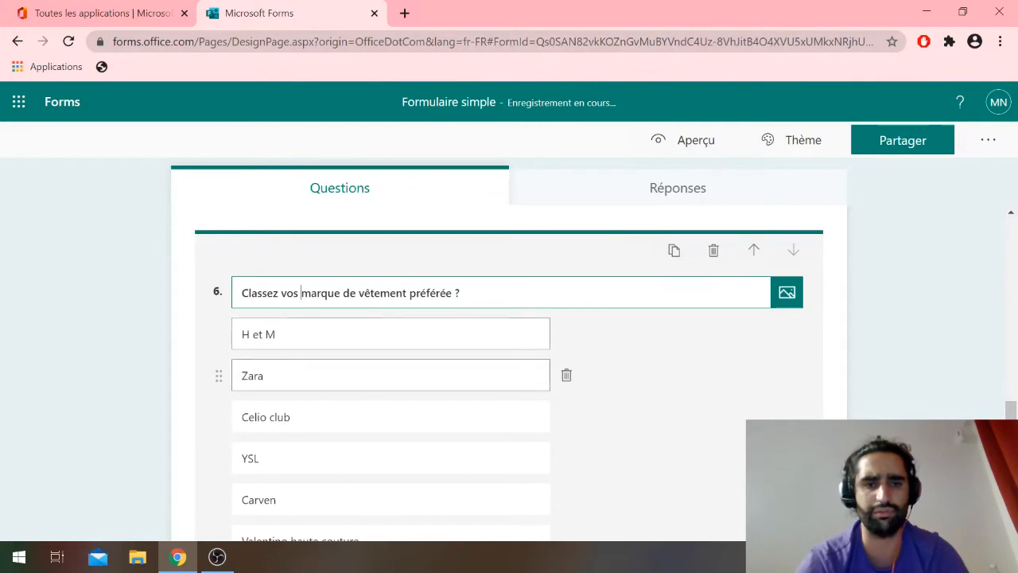
- Add a Likert question titled "Evaluez votre cours préféré" after the clothing brand question
scroll(318, 334, "down", 3)
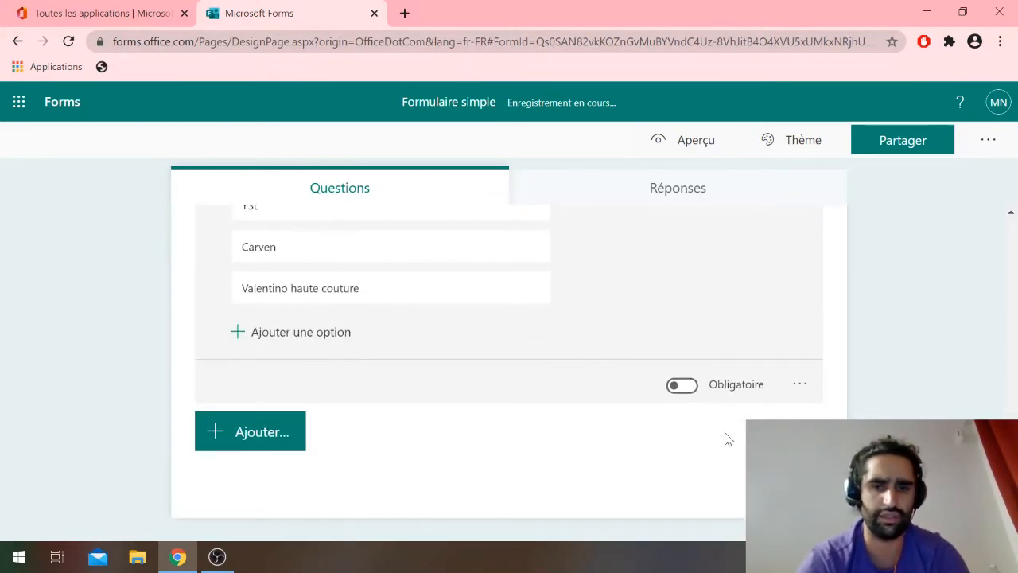
left_click(239, 434)
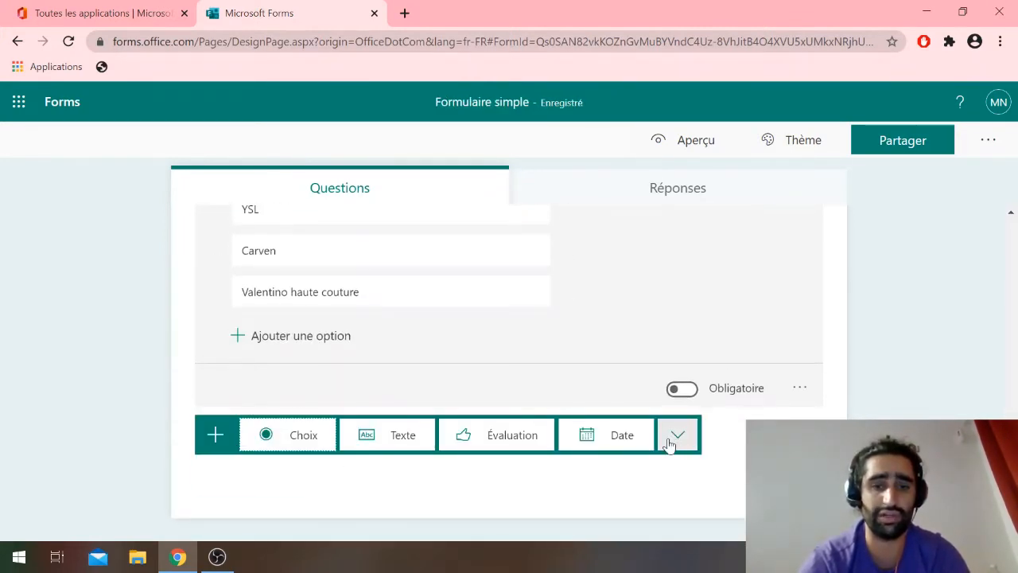
left_click(677, 437)
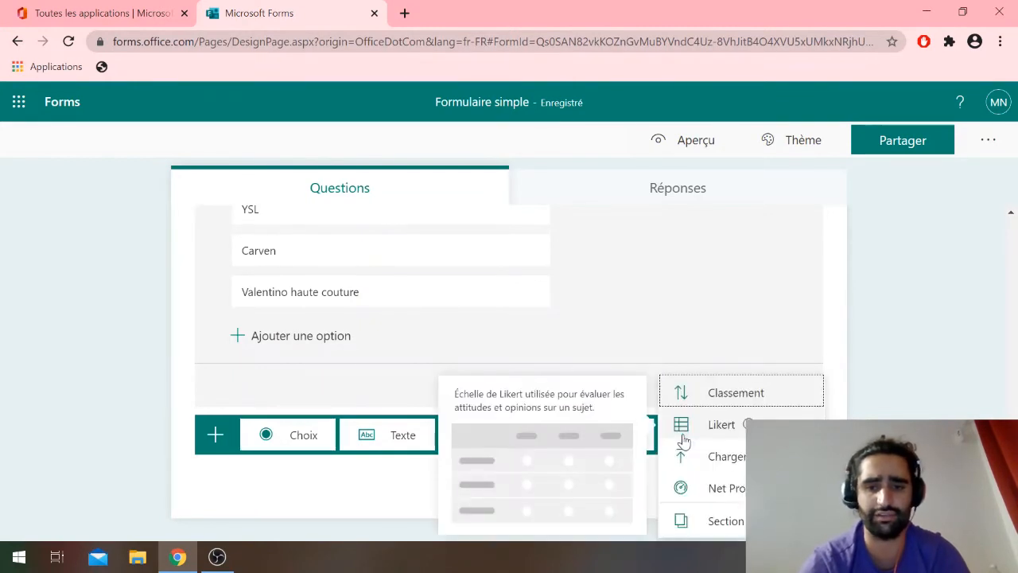
left_click(735, 425)
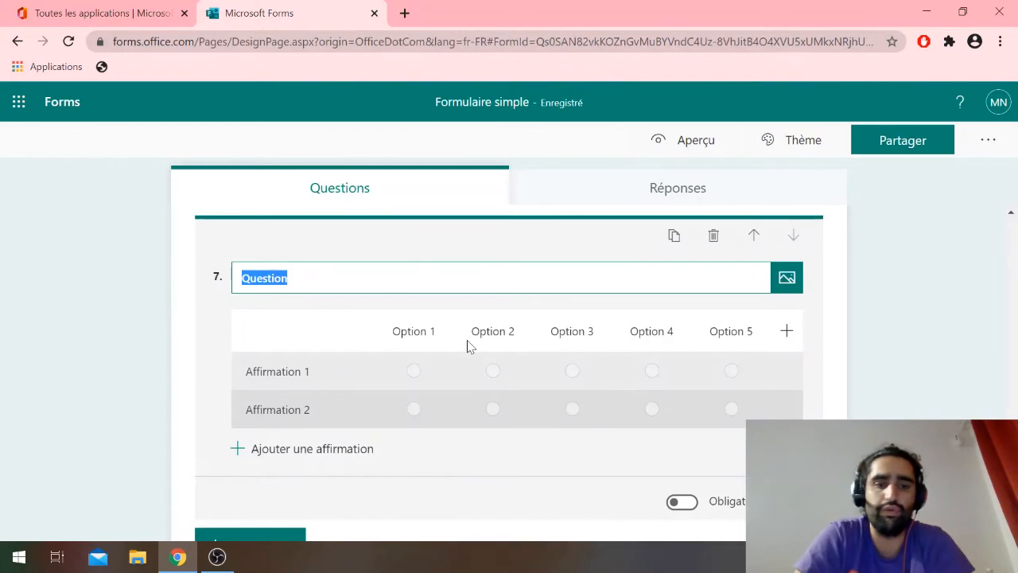
type("Evaluez votre")
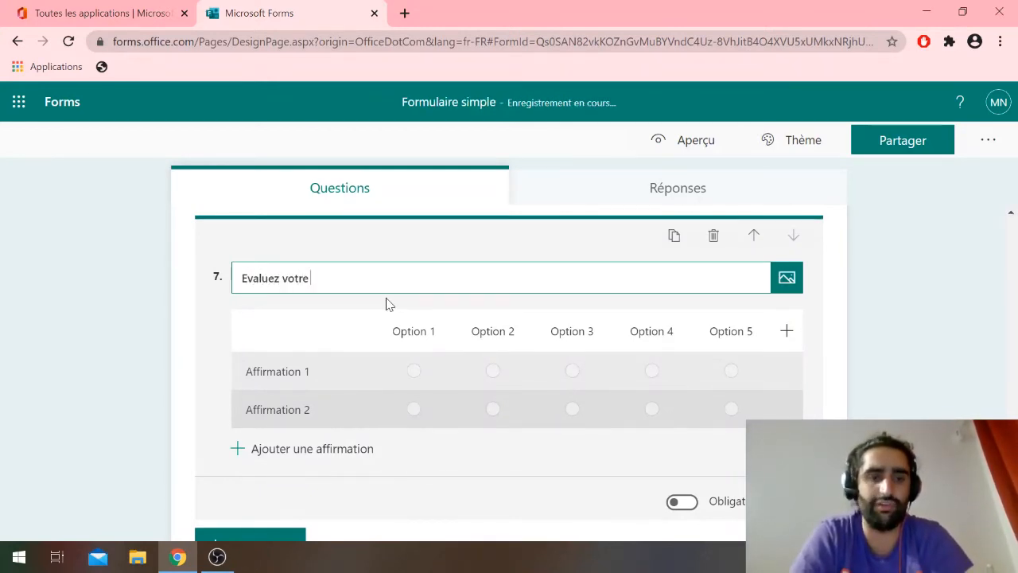
type(" cou")
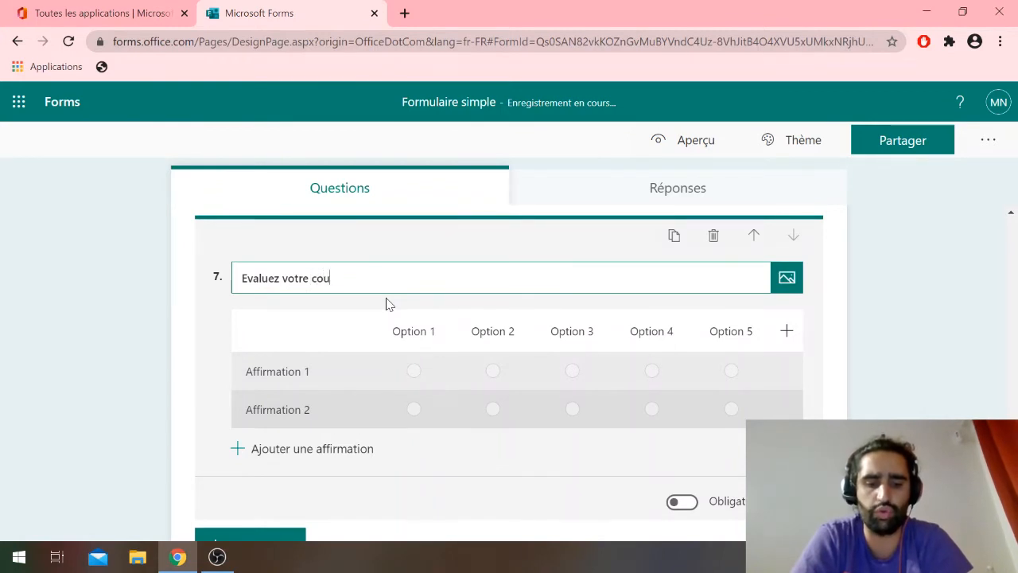
type("rs préféré")
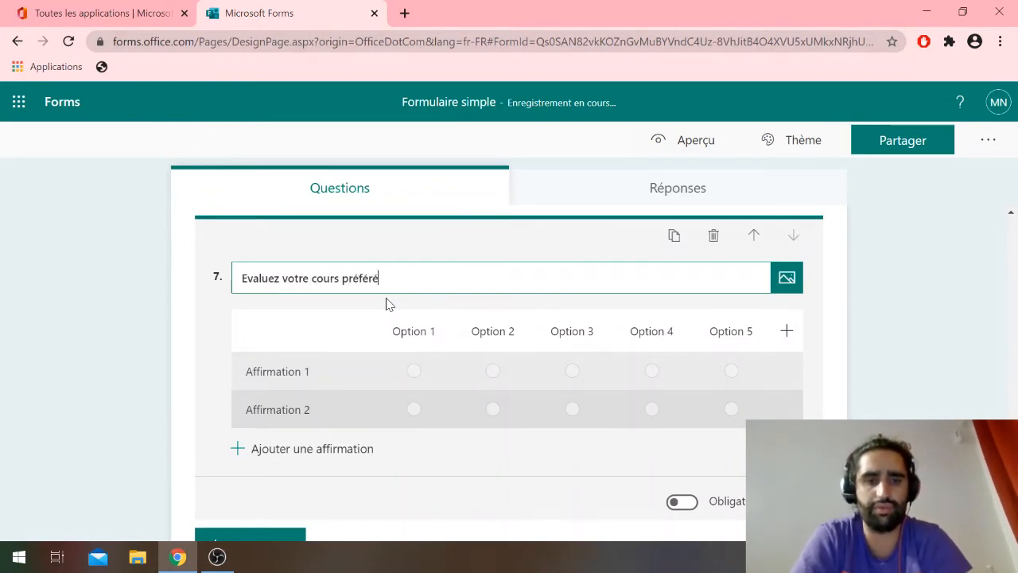
- Name the five scale options of the Likert question "Très mauvais", "Mauvais", "Moyen", "Bon" and "Très bon"
left_click(413, 331)
type("Très mauvais")
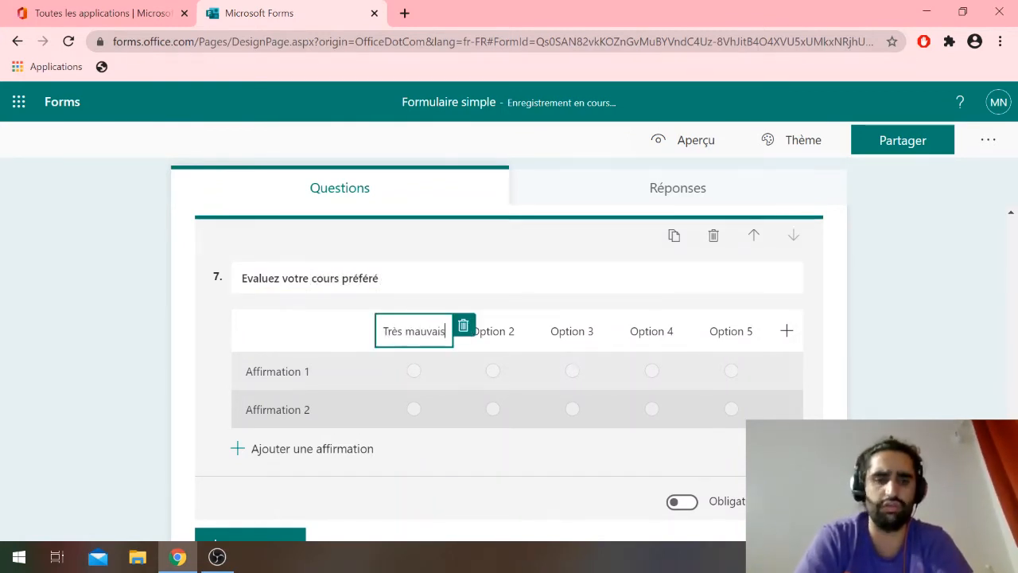
key("Tab")
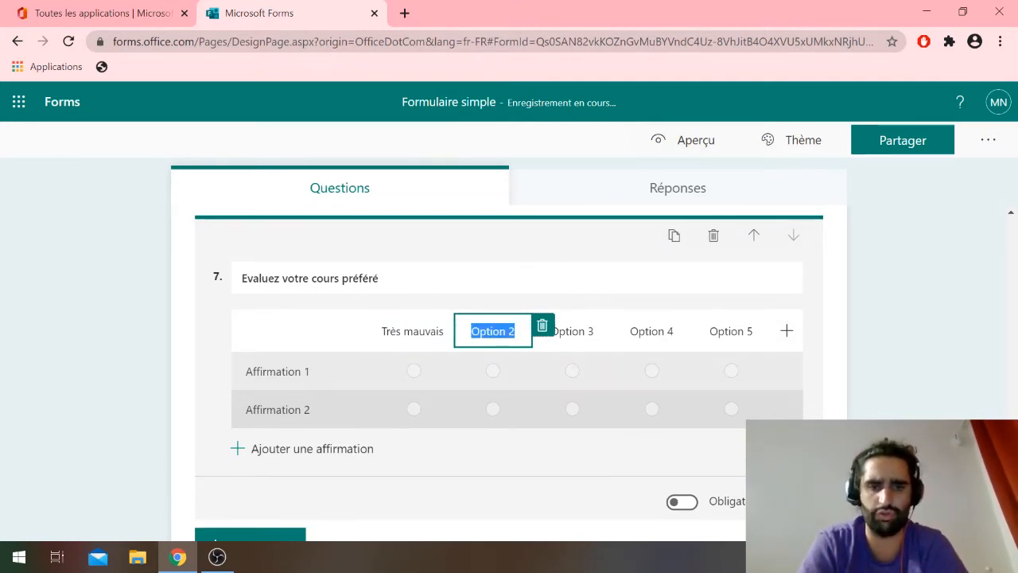
type("Mauvais")
key("Tab")
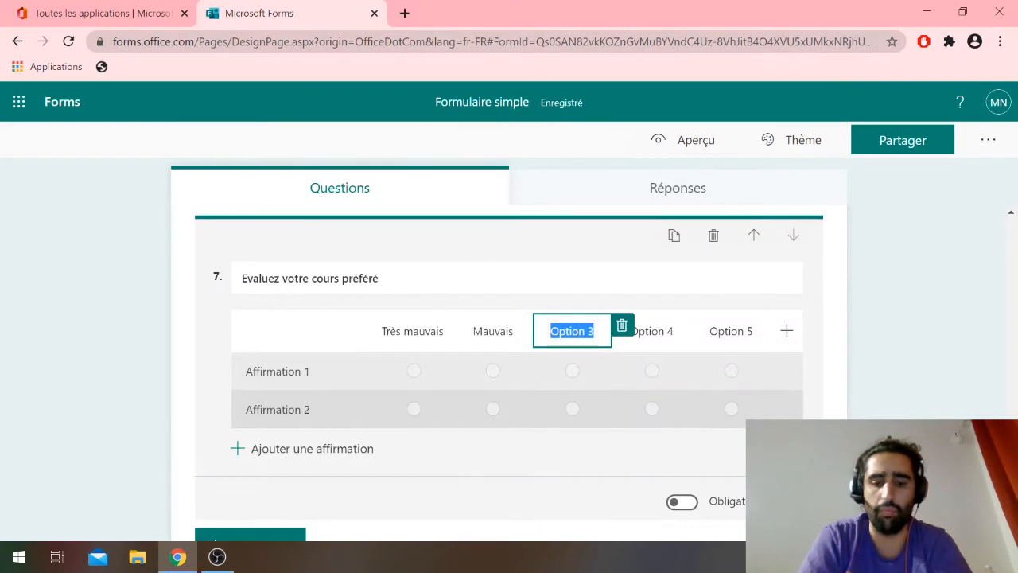
type("Moyen")
key("Tab")
type("Bon")
key("Tab")
type("Très bon")
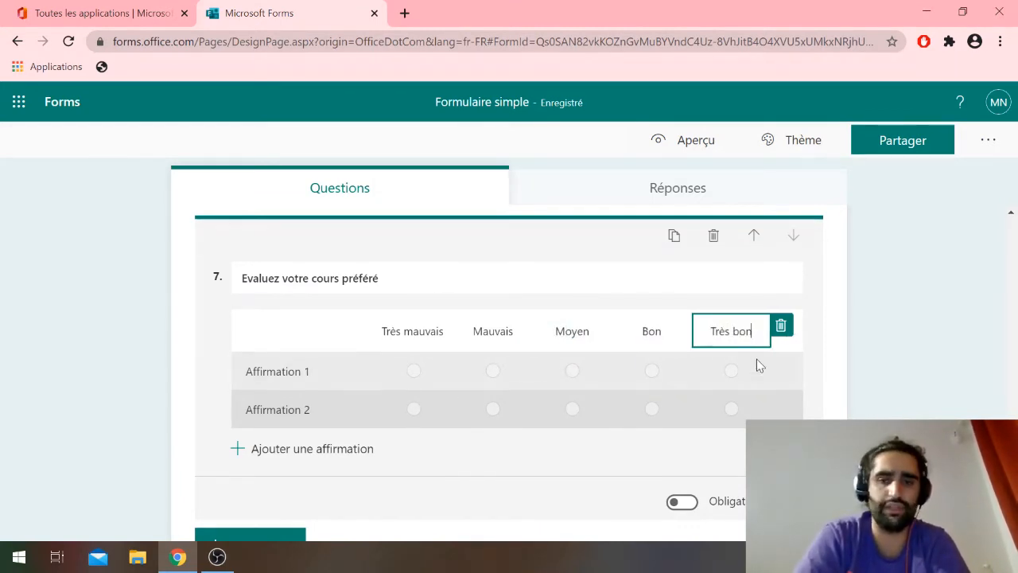
- Add a sixth scale option named "Merveilleux" to the Likert question
key("Return")
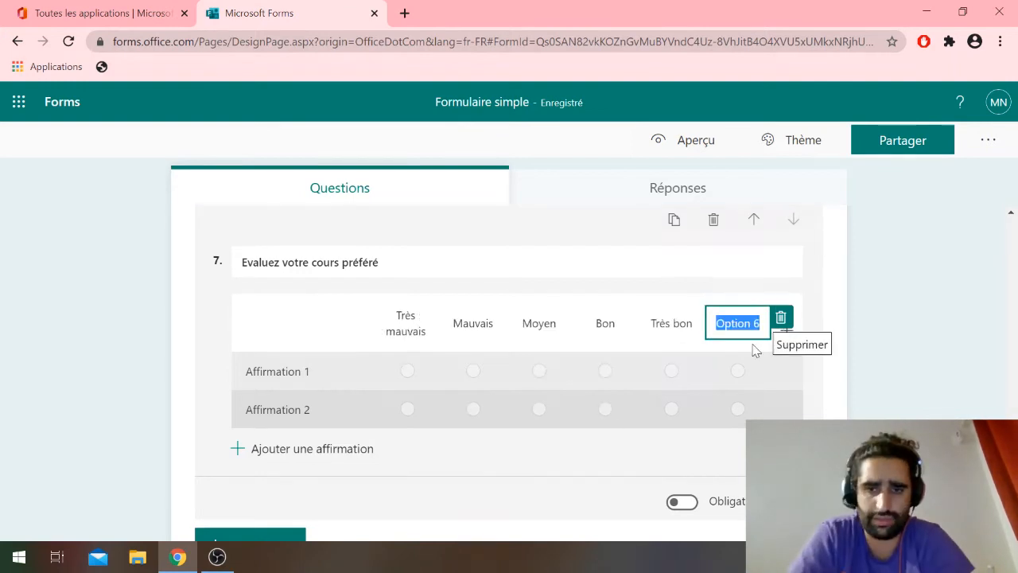
type("super bon")
key("BackSpace")
key("BackSpace")
key("BackSpace")
key("BackSpace")
key("BackSpace")
key("BackSpace")
key("BackSpace")
type("Merveilleux")
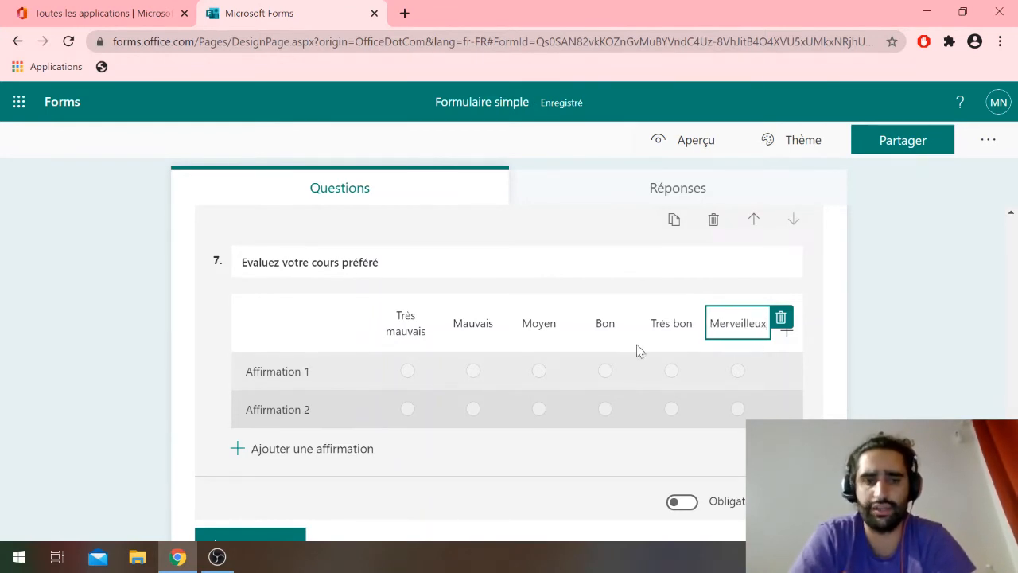
- Name the two default statements of the Likert question "Maths" and "Art plastique"
key("Tab")
type("M")
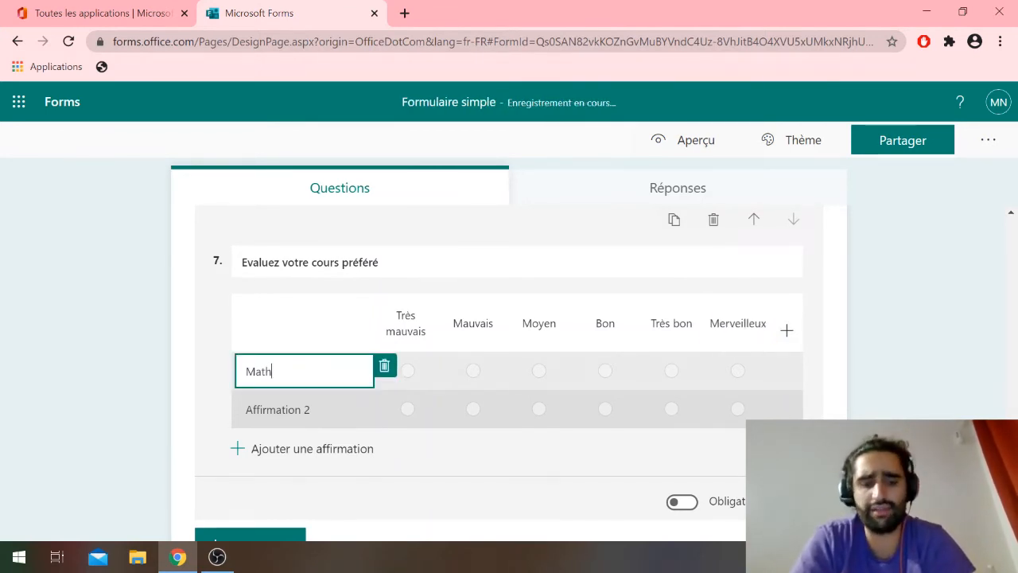
key("Tab")
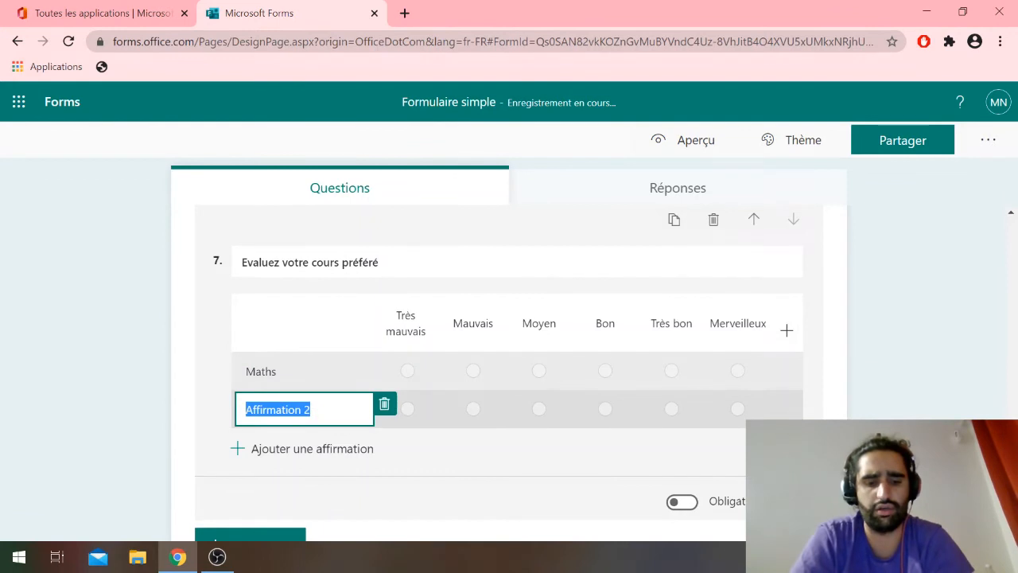
type("Art plastiq")
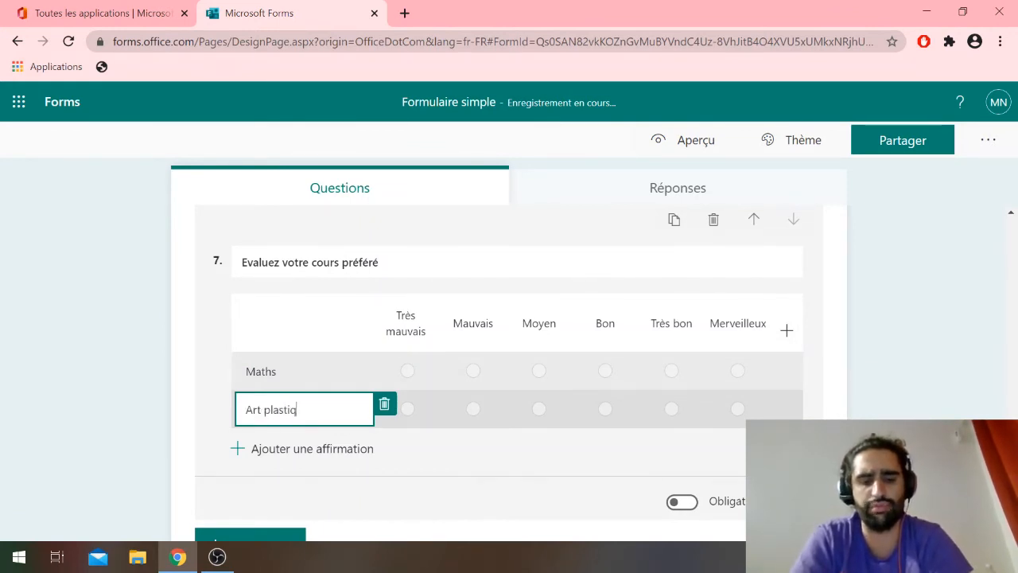
type("ue")
- Add three more statements to the Likert question: "Français", "HG" and "EPS"
left_click(262, 450)
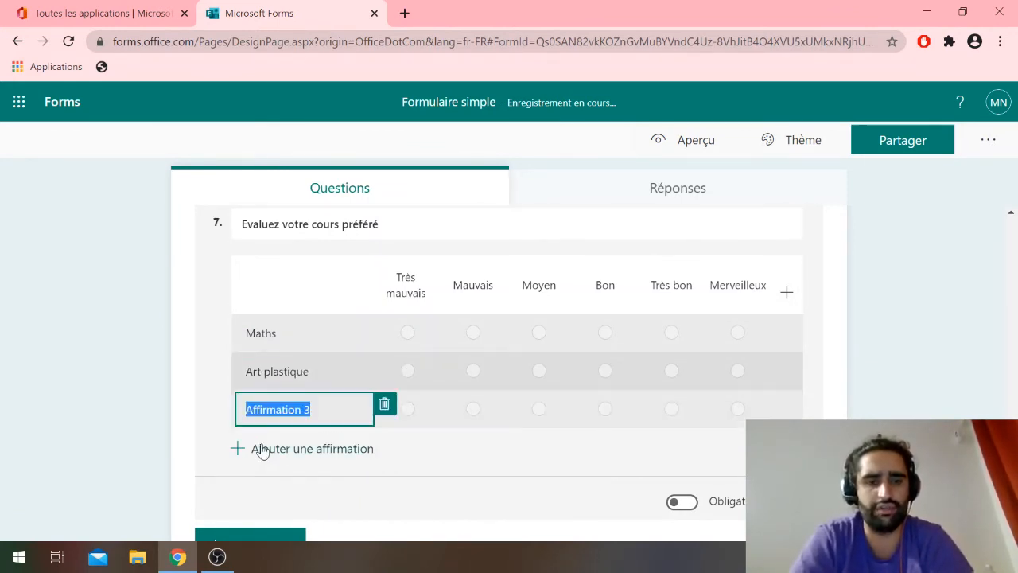
type("Français")
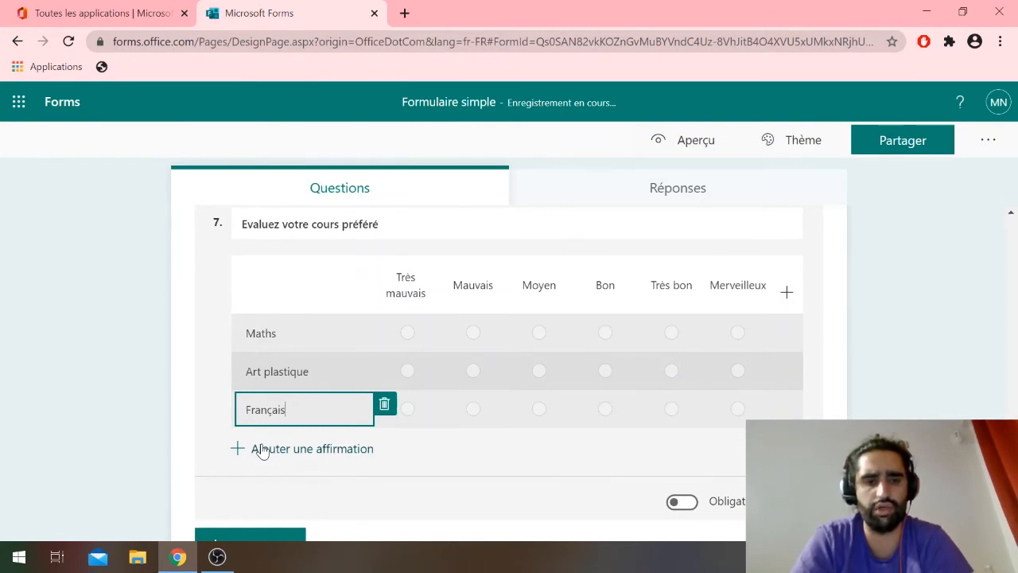
left_click(262, 450)
type("HG")
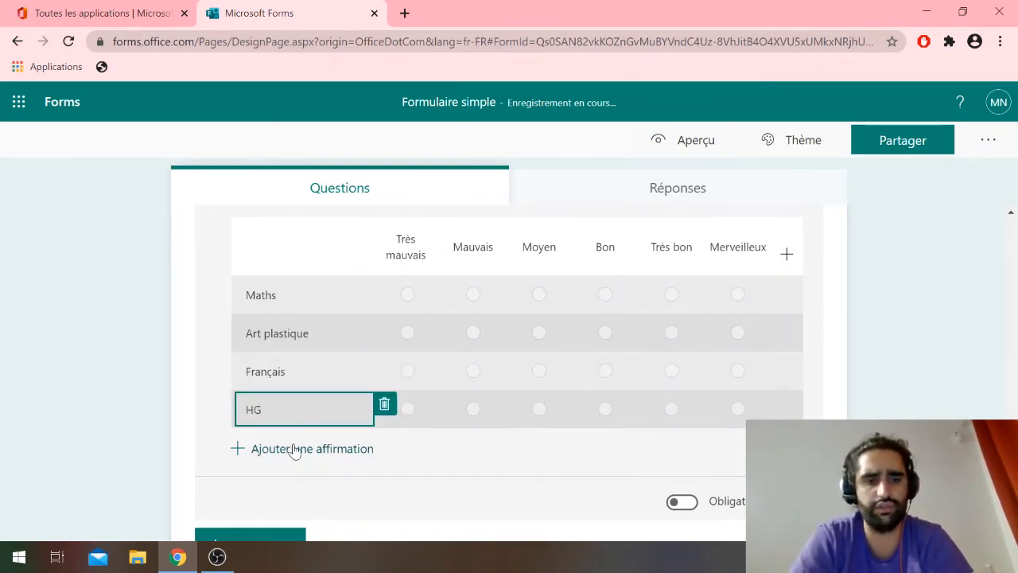
left_click(295, 450)
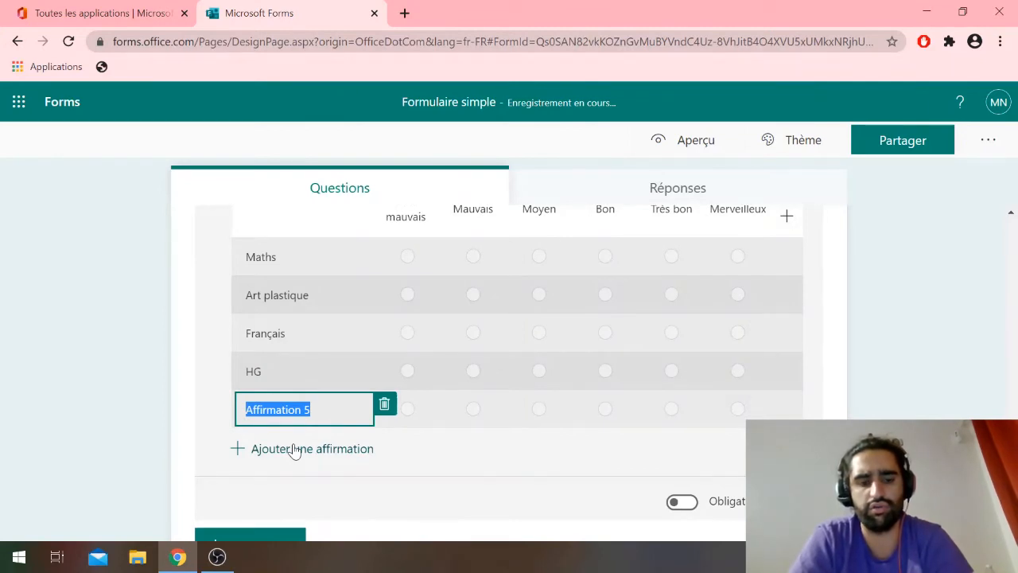
type("EPS")
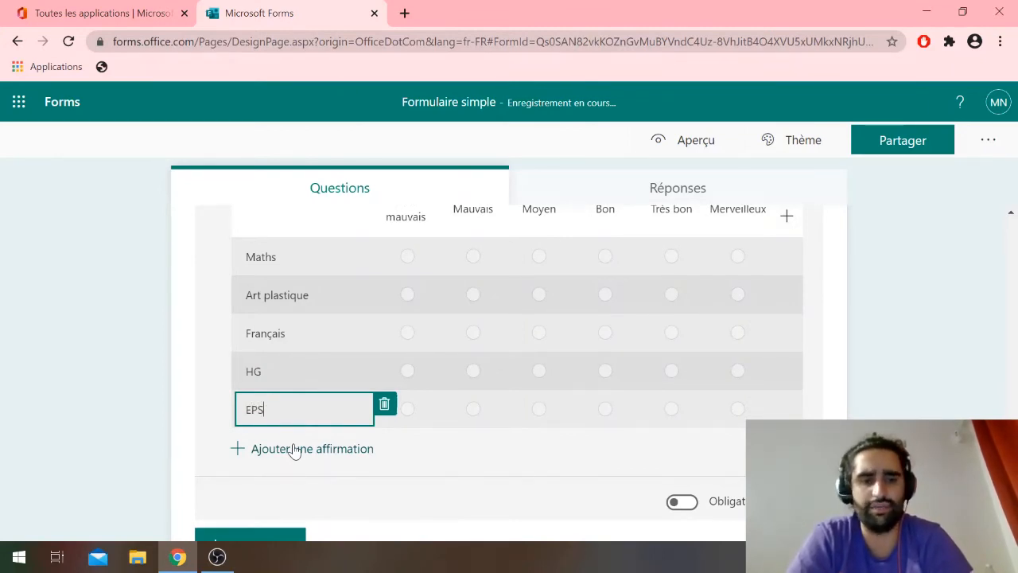
- Add a statement named "Physique chimie" below "EPS" in the Likert question
left_click(295, 450)
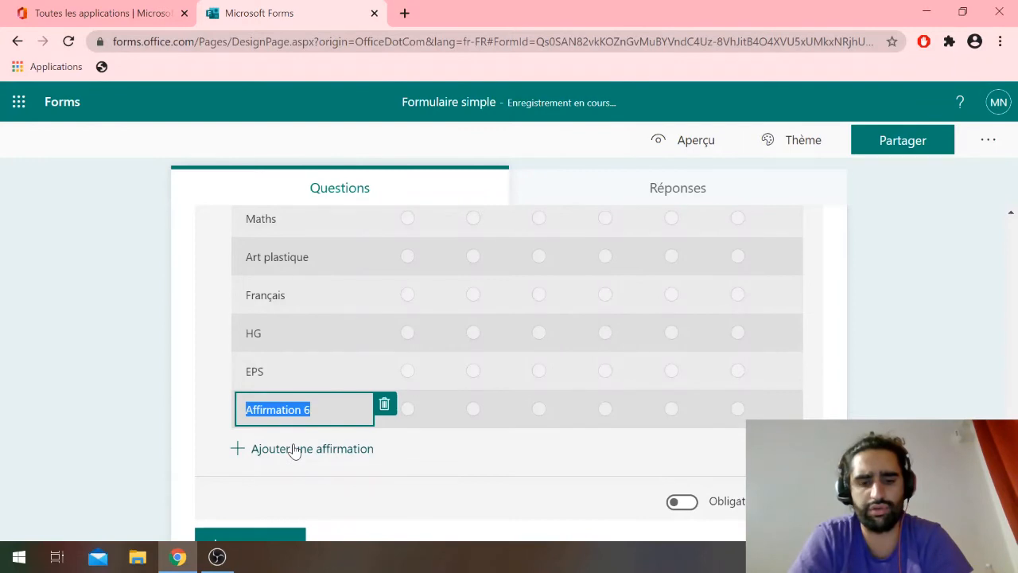
type("Physiq")
key("Caps_Lock")
type("UE")
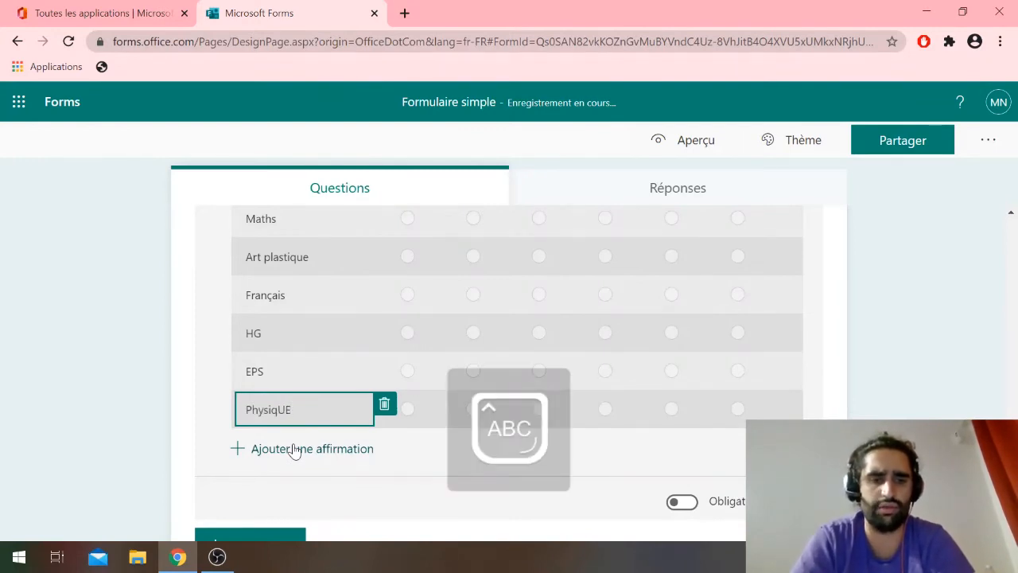
key("BackSpace")
key("BackSpace")
key("Caps_Lock")
type("ue chimie")
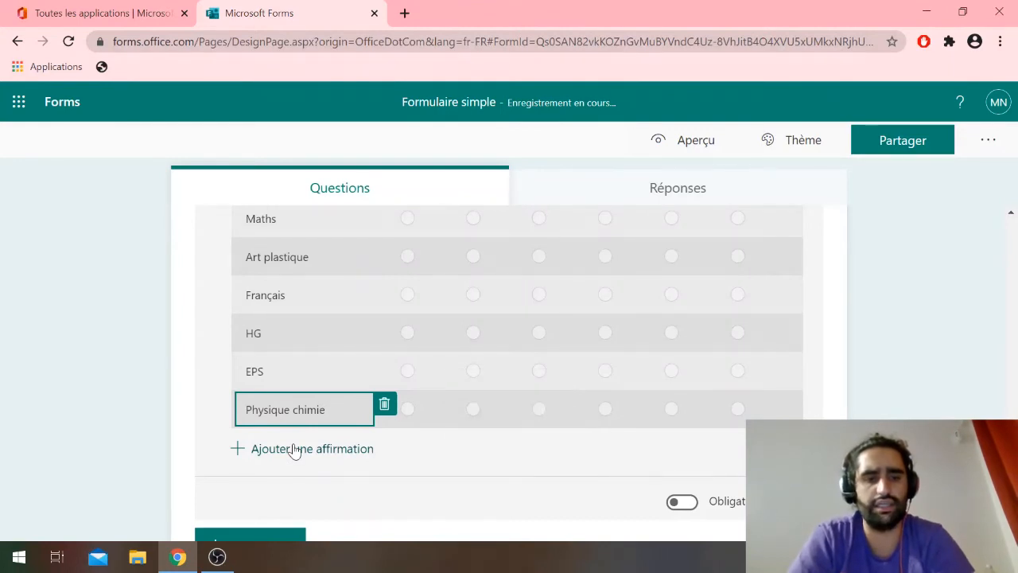
- Add the statements "Espagnole" and "Anglais" at the end of the Likert question
key("Tab")
key("Return")
type("Espagnole")
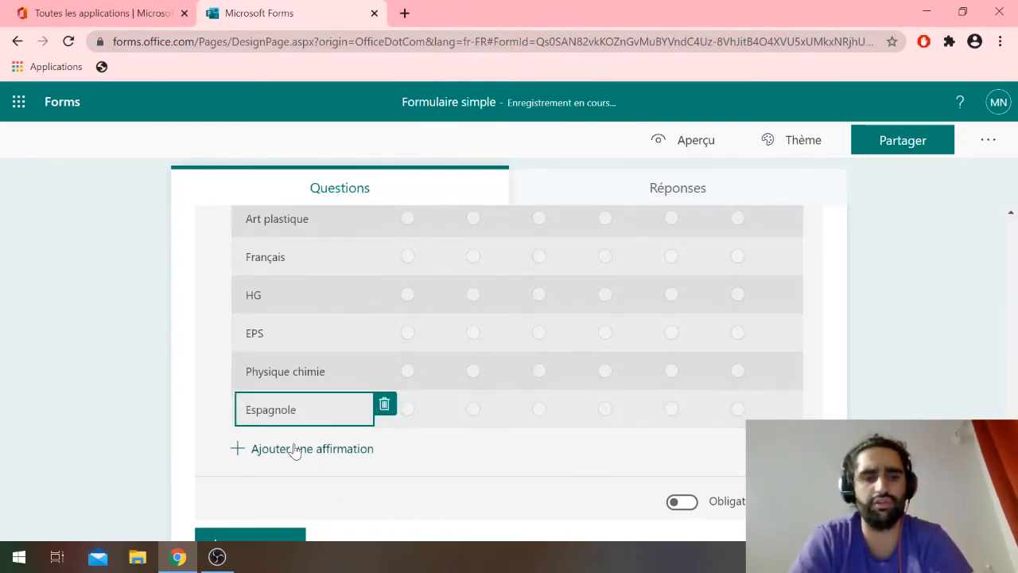
left_click(295, 450)
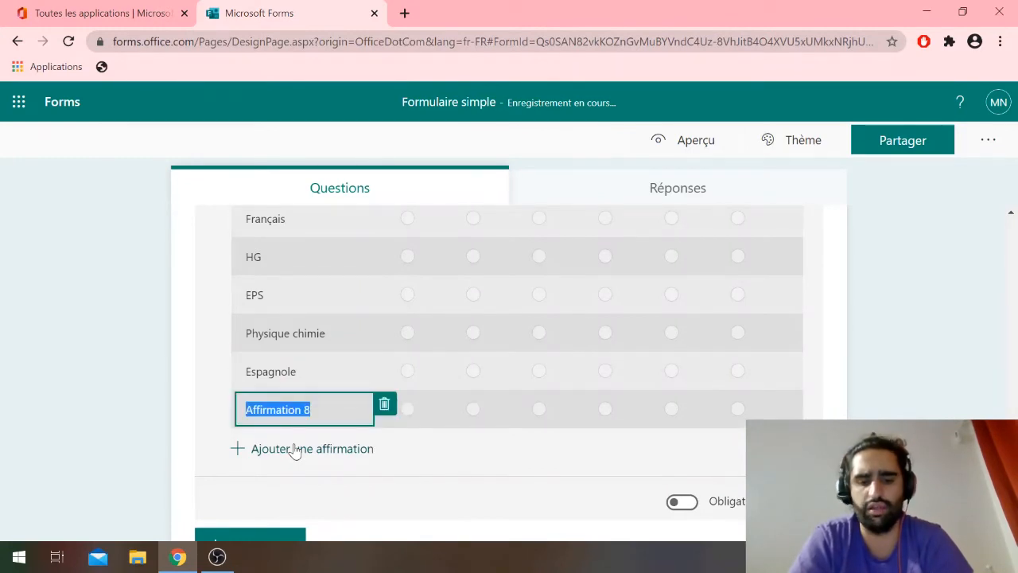
type("Anglais")
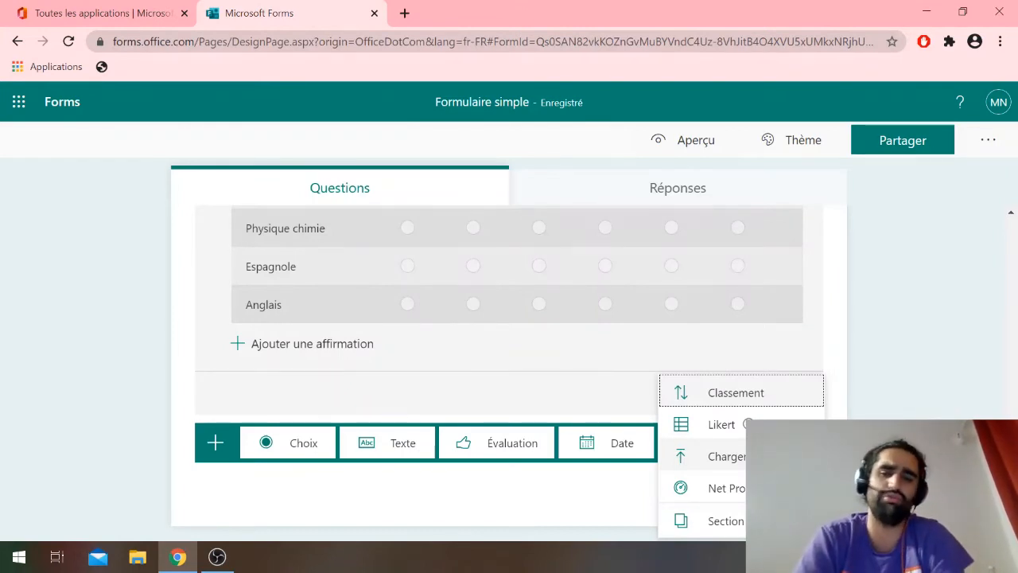
- Add a new section after the Likert question and title it "Section 2 - questions sur le Japon"
scroll(751, 521, "down", 1)
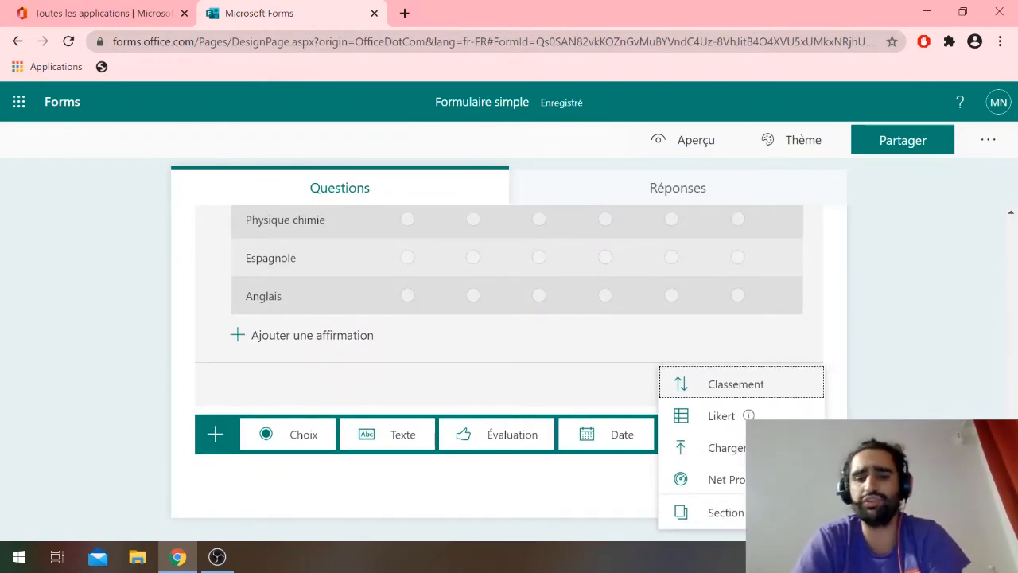
left_click(722, 512)
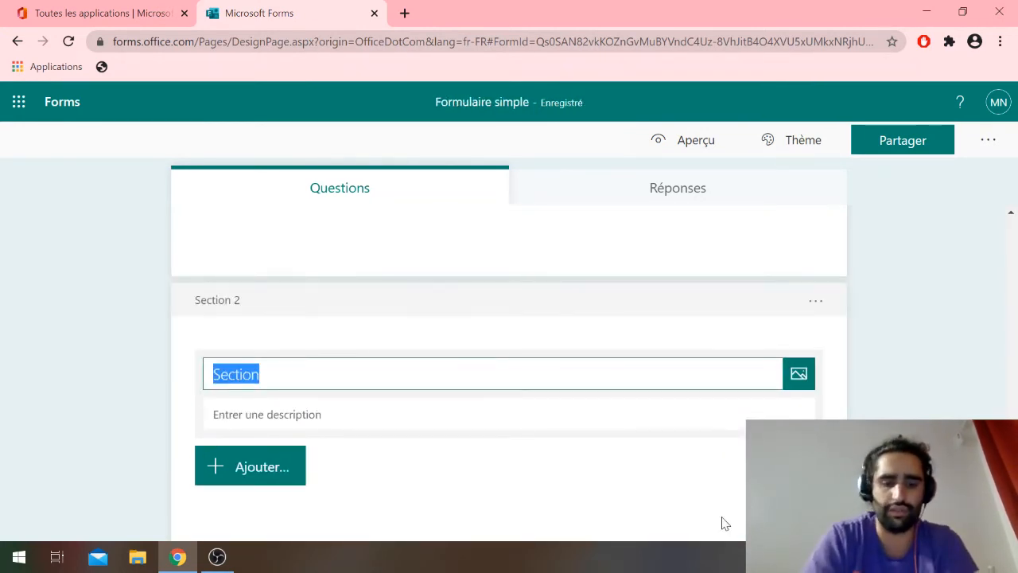
type("Section 2")
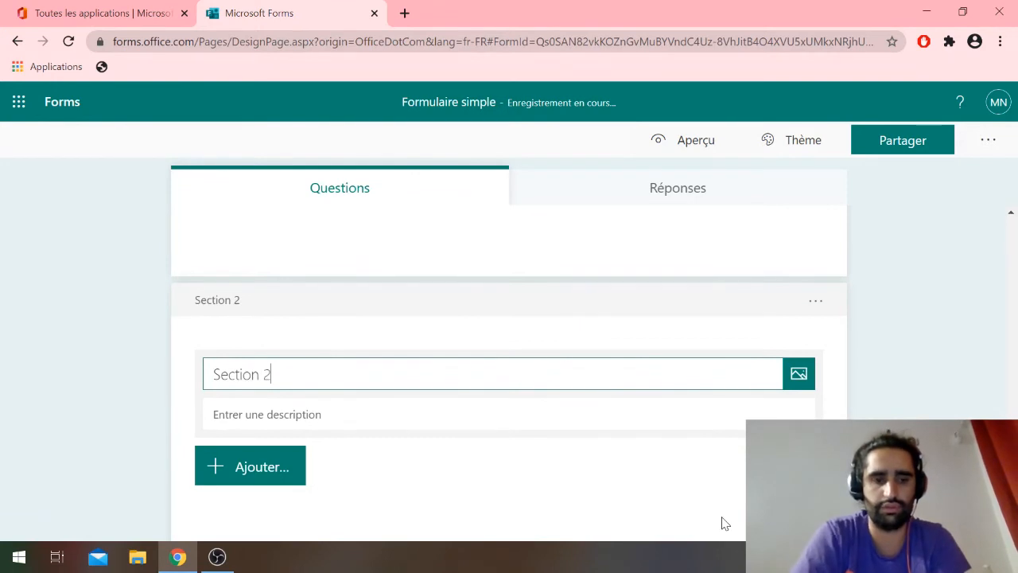
type(" - questions sur le ")
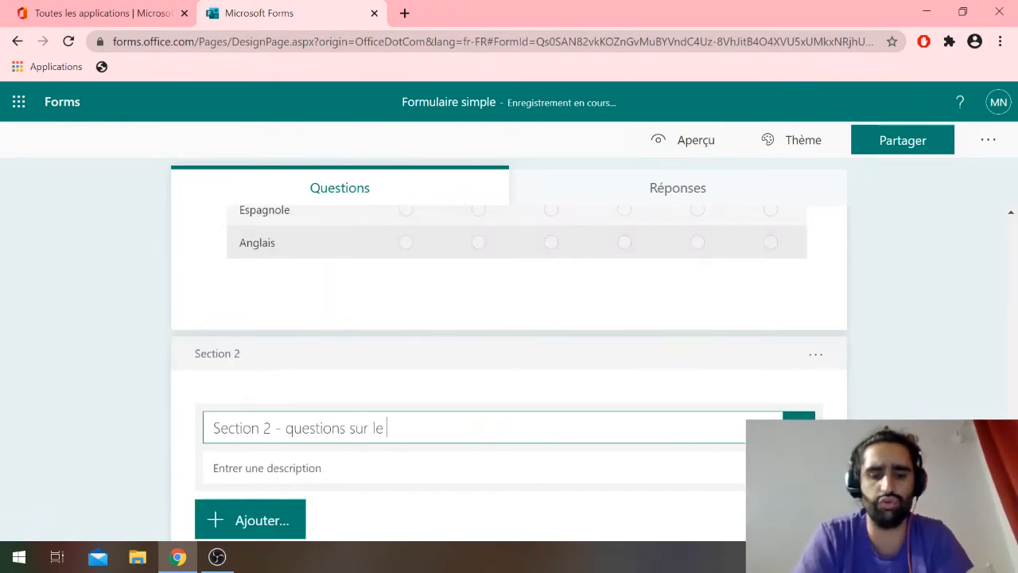
type("Japon")
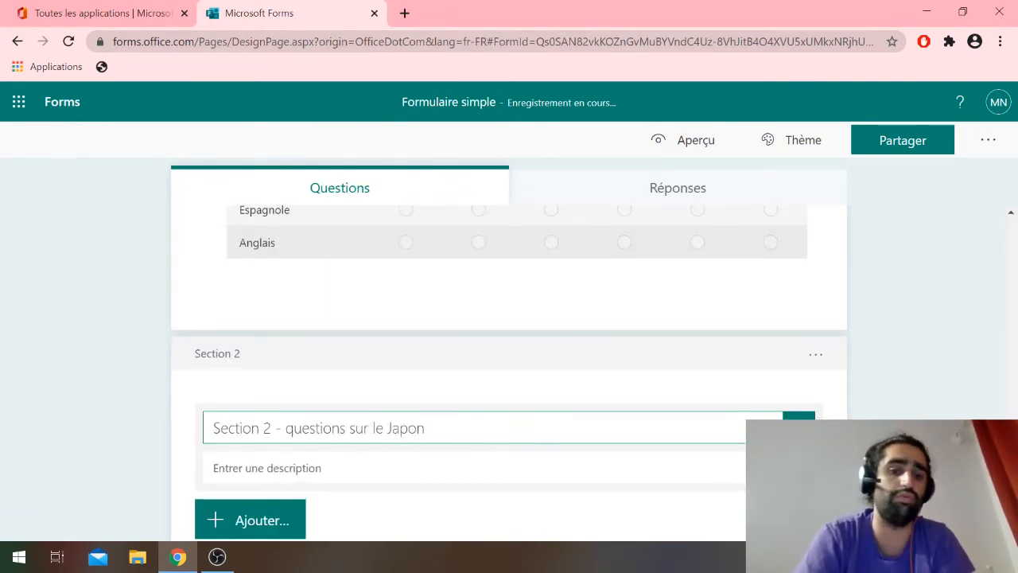
- Set the text of question 8 in Section 2 to "Dans quelle ville trouve t-on beaucoup de cerfs"
scroll(379, 443, "down", 2)
scroll(318, 445, "down", 1)
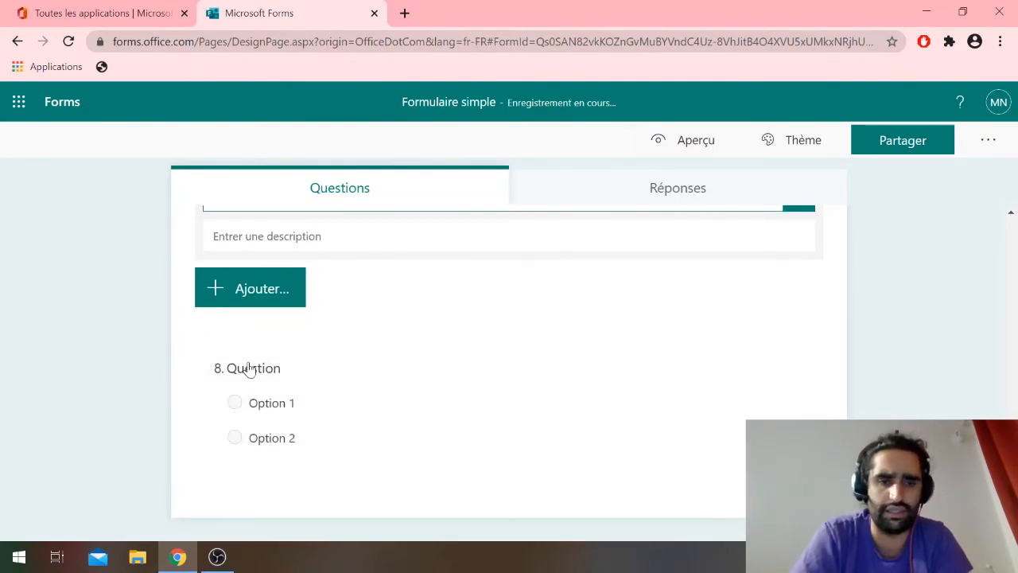
left_click(311, 402)
type("Dans quelle ville")
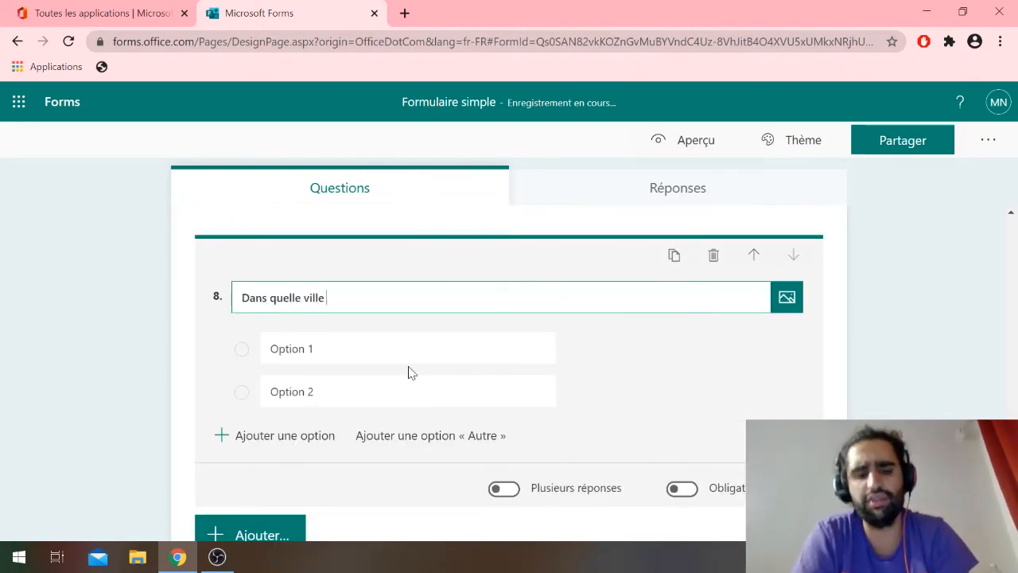
type(" trouve ")
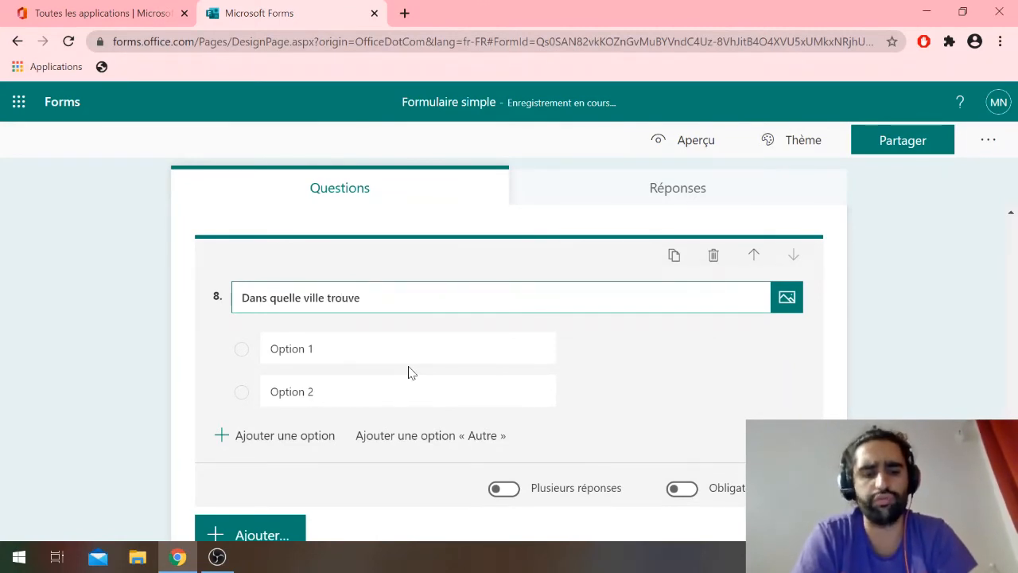
type("t-on")
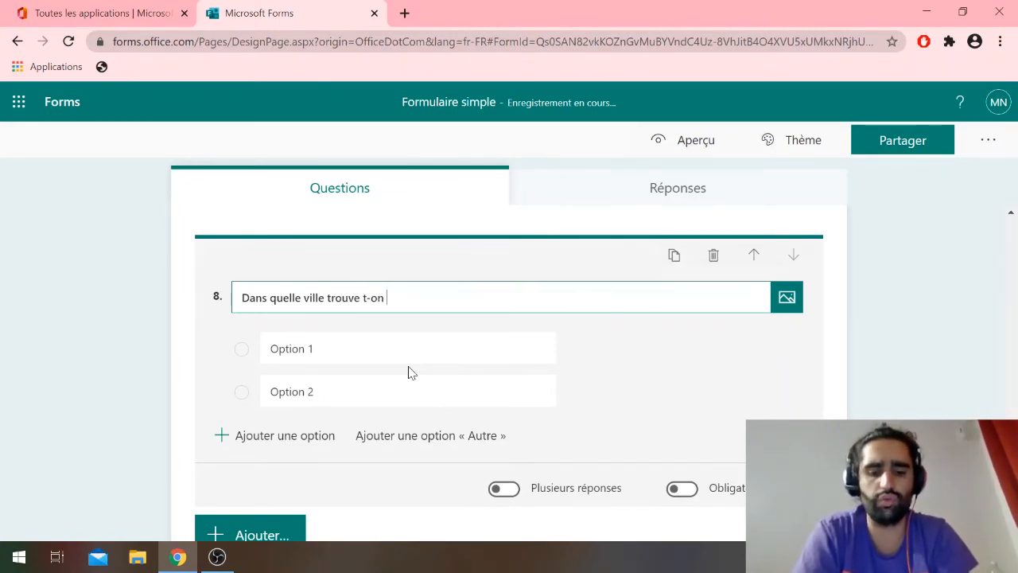
type(" beaucoup de cerfs")
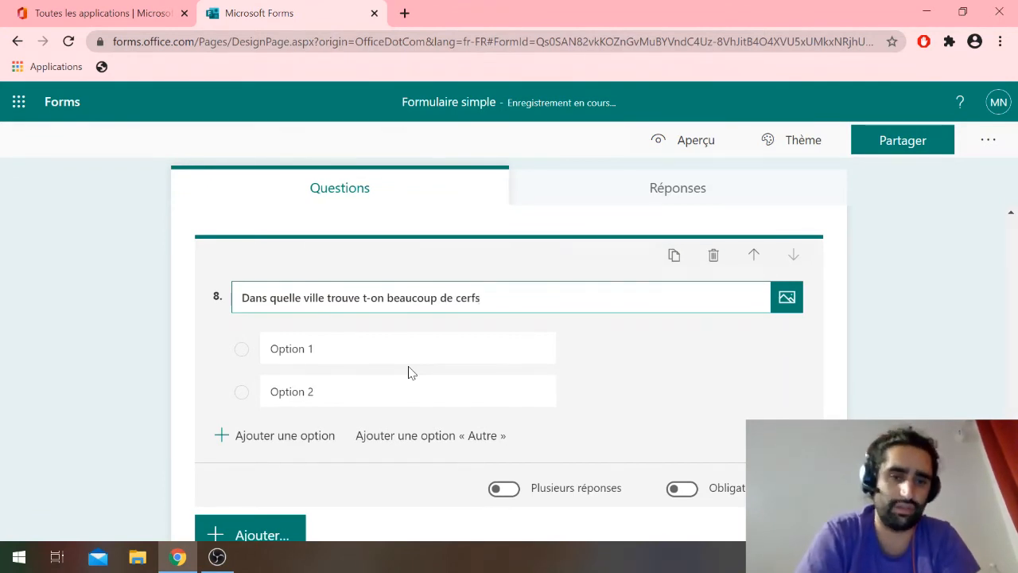
- Name the two answer options of question 8 "Nara" and "Tokyo"
left_click(408, 367)
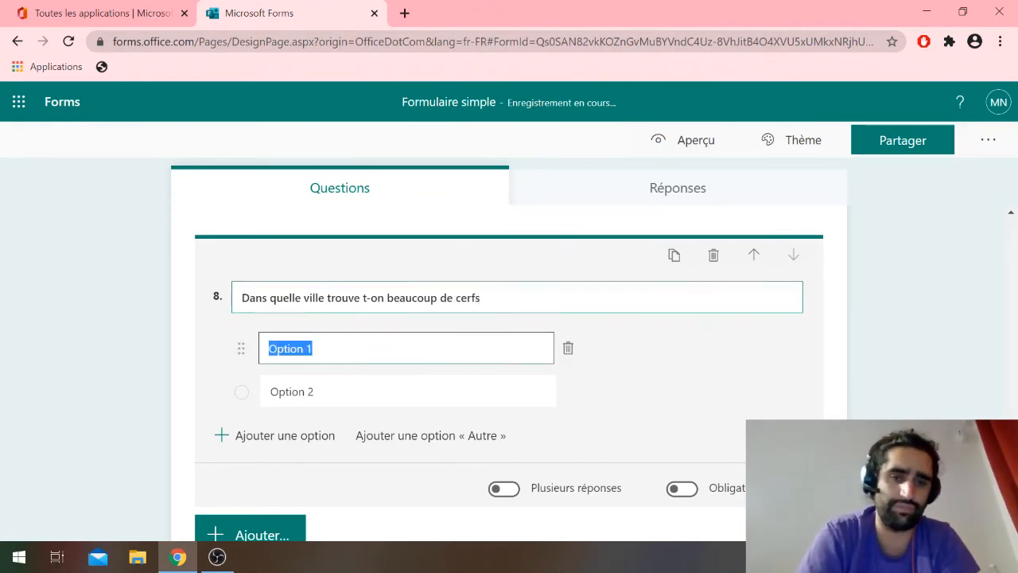
type("Nara")
key("Tab")
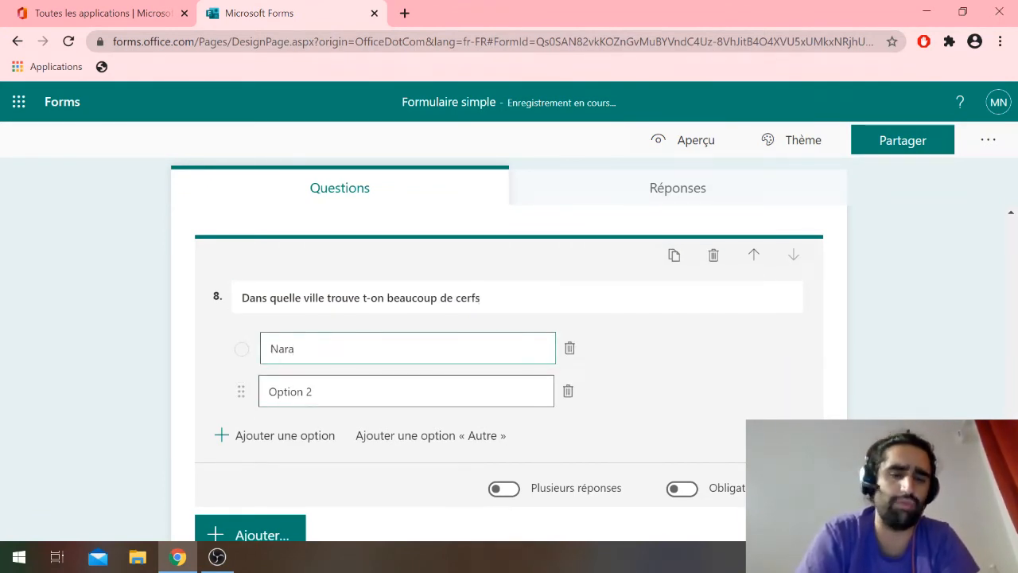
type("Tokyo")
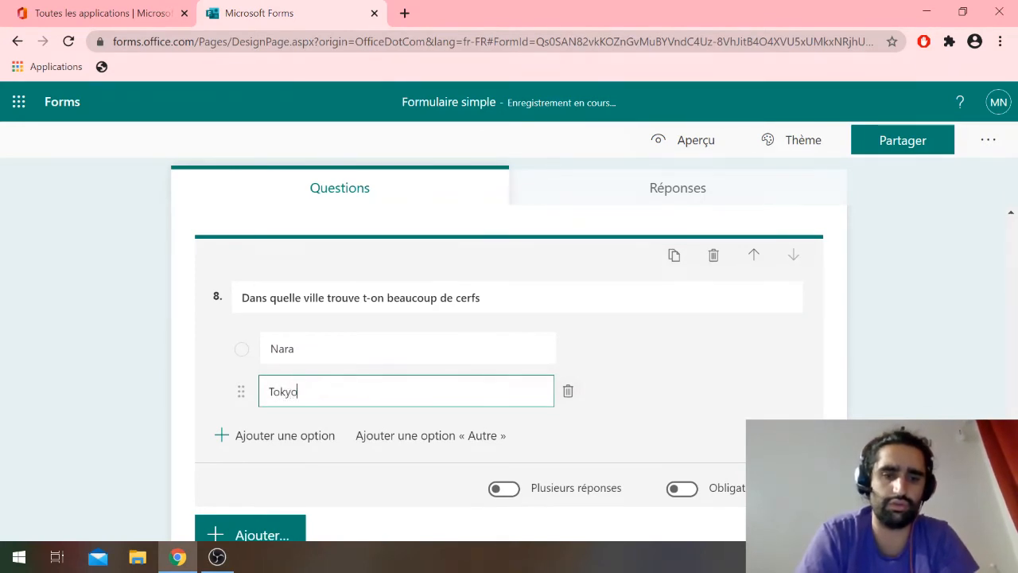
left_click(647, 370)
- Review Section 2, and open the form's preview in computer view to look through its first questions
scroll(647, 370, "down", 1)
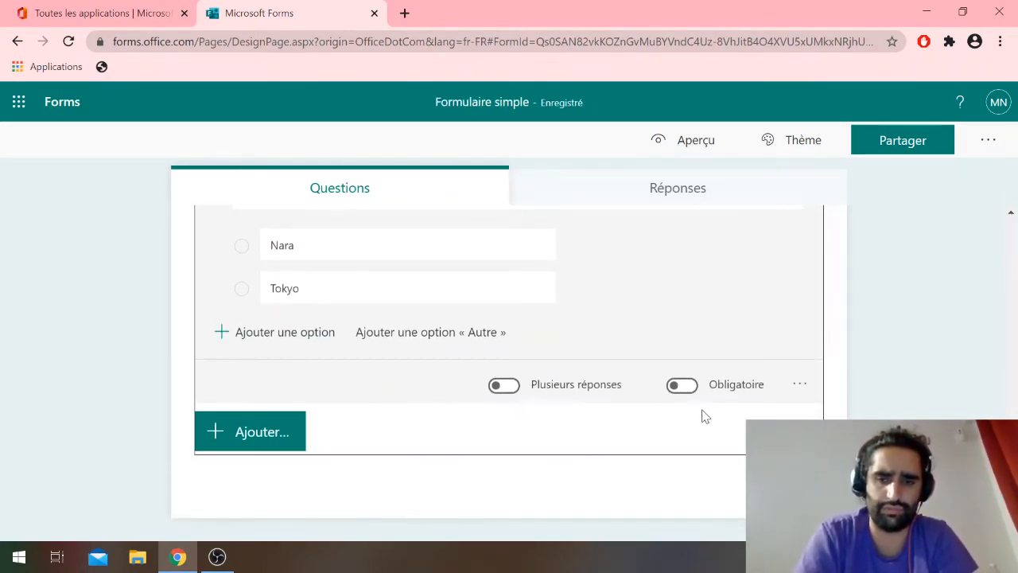
scroll(702, 411, "up", 1)
scroll(702, 413, "up", 3)
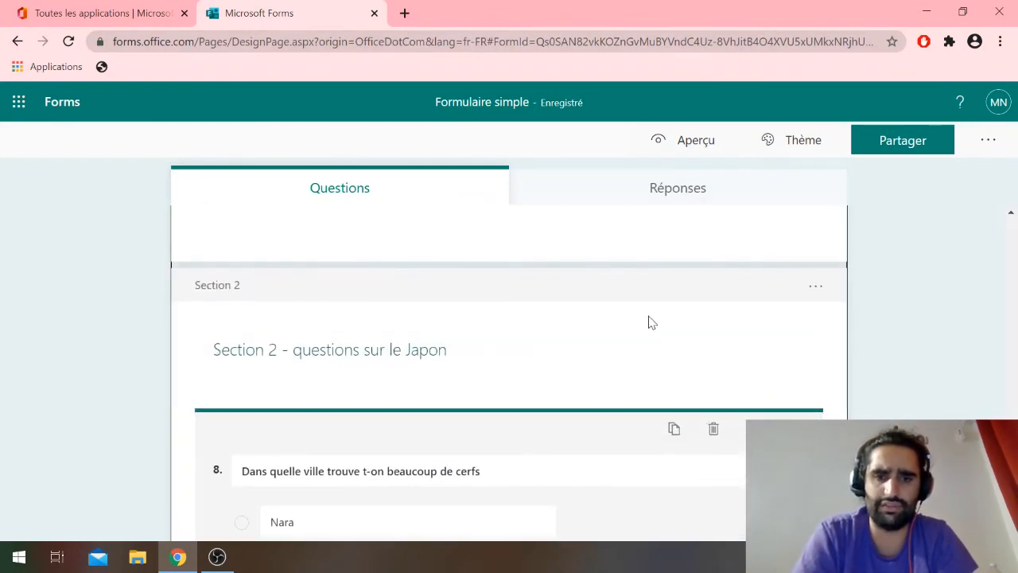
left_click(627, 353)
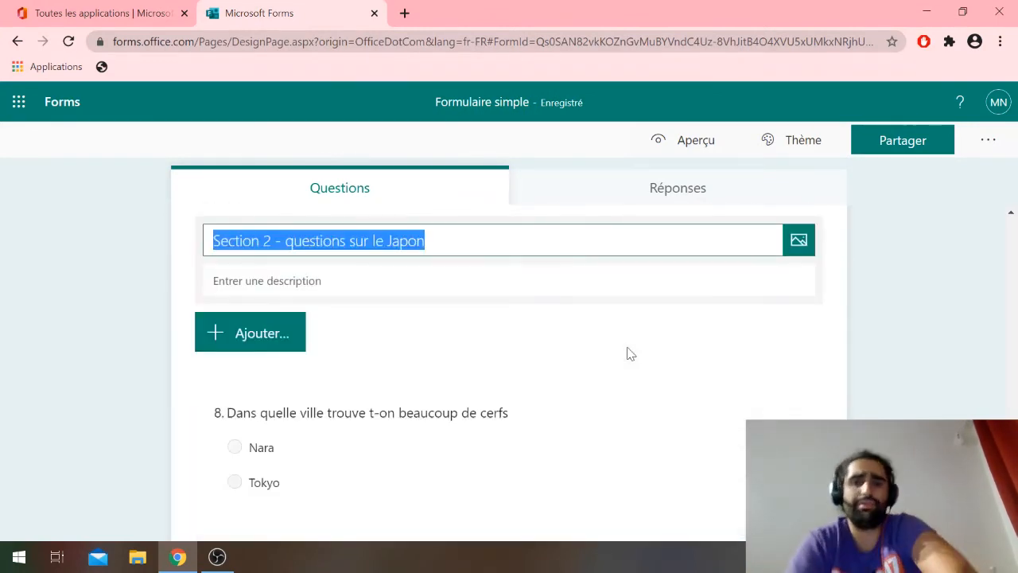
left_click(695, 149)
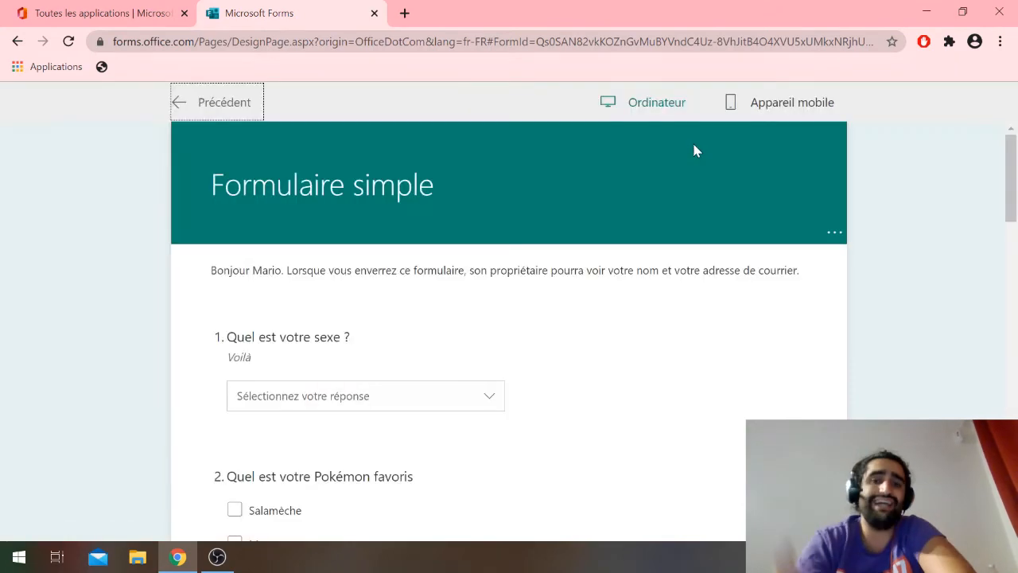
scroll(509, 304, "down", 10)
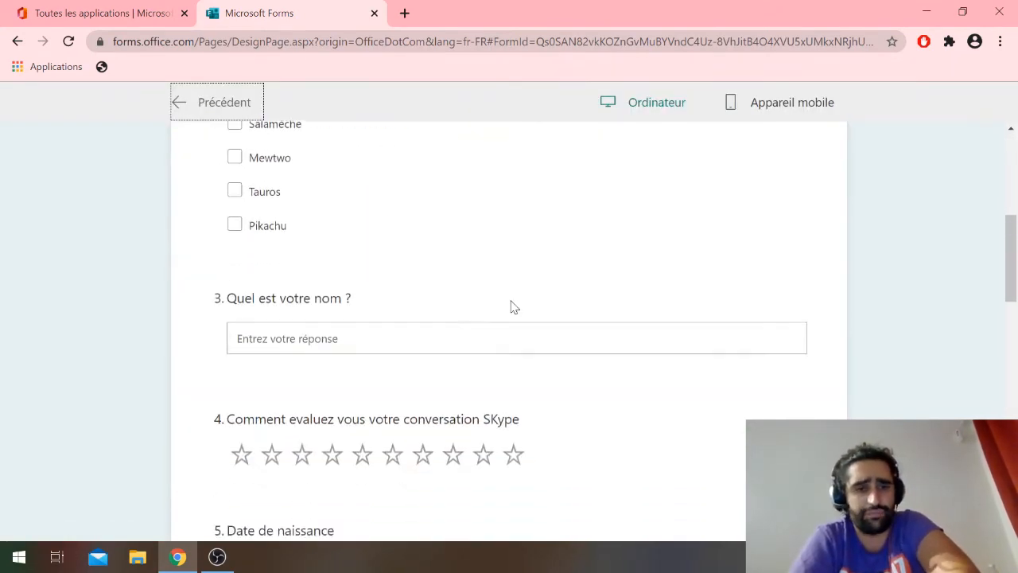
scroll(513, 307, "up", 10)
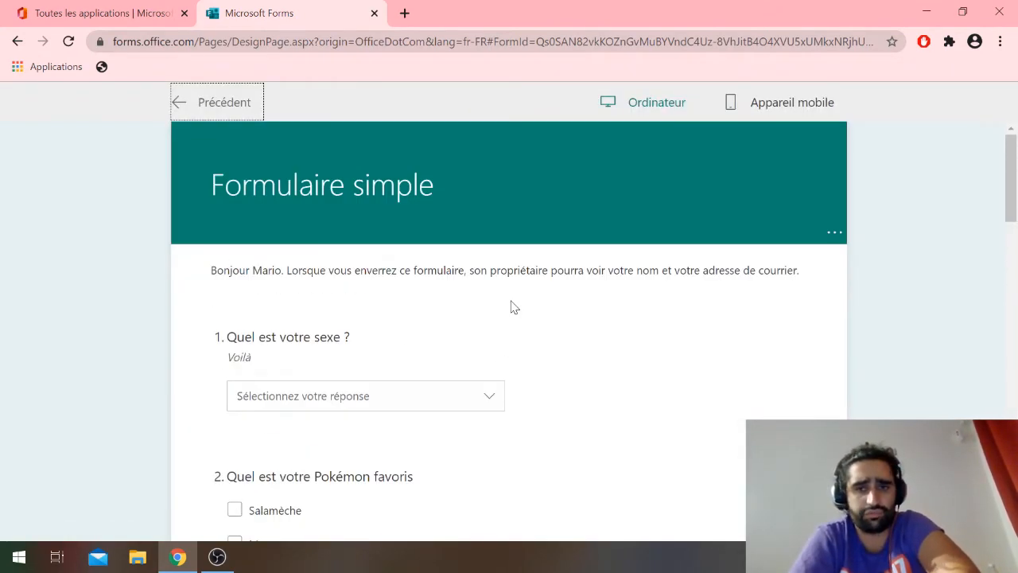
- Preview the form as on a mobile device and examine how the Likert question is laid out, expanding the "Art plastique" statement
left_click(764, 106)
scroll(466, 320, "down", 15)
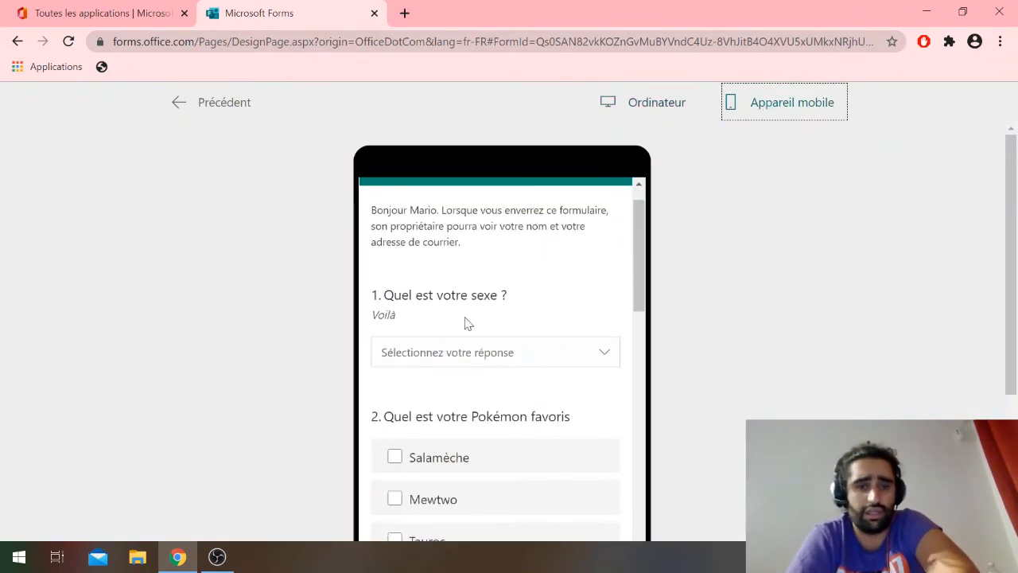
scroll(466, 319, "up", 3)
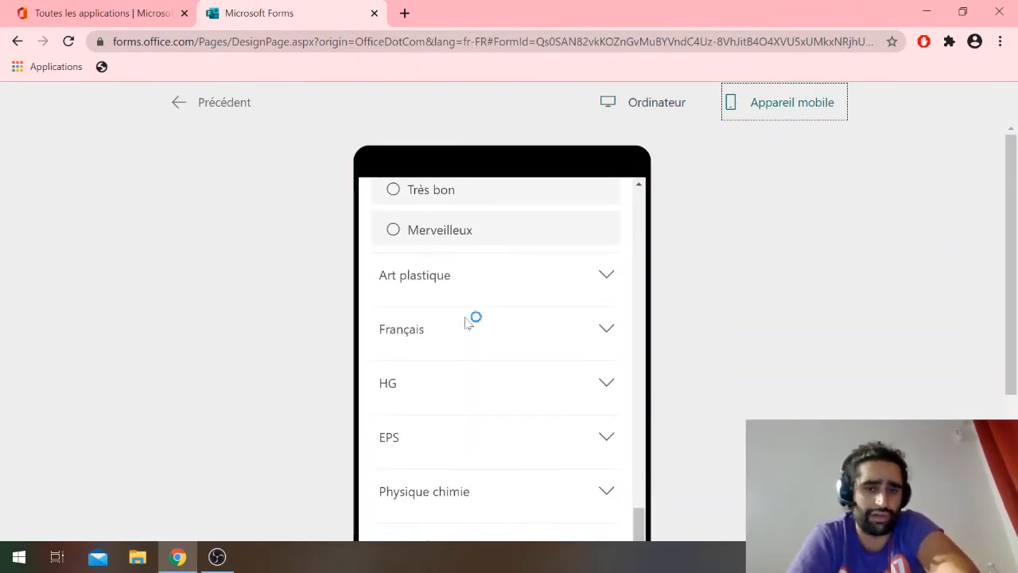
scroll(466, 320, "down", 4)
scroll(466, 319, "up", 6)
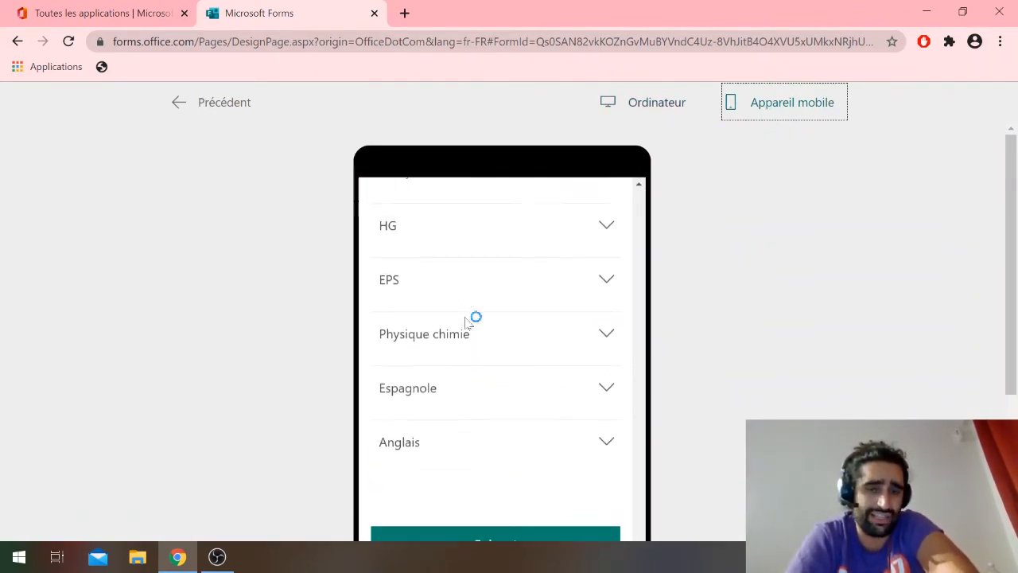
scroll(467, 322, "up", 1)
scroll(467, 322, "down", 2)
scroll(467, 322, "down", 2)
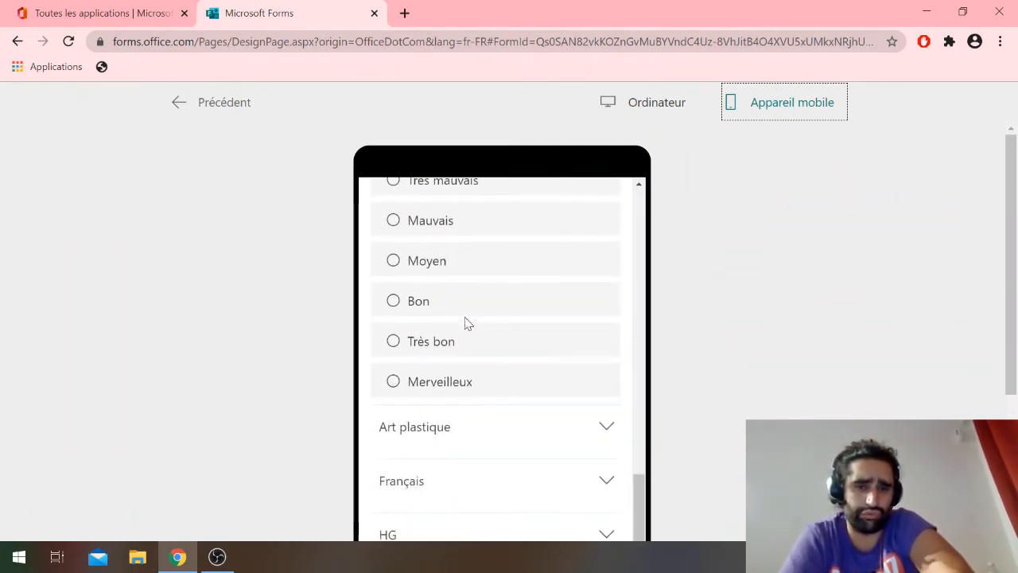
scroll(466, 322, "up", 3)
scroll(436, 336, "down", 2)
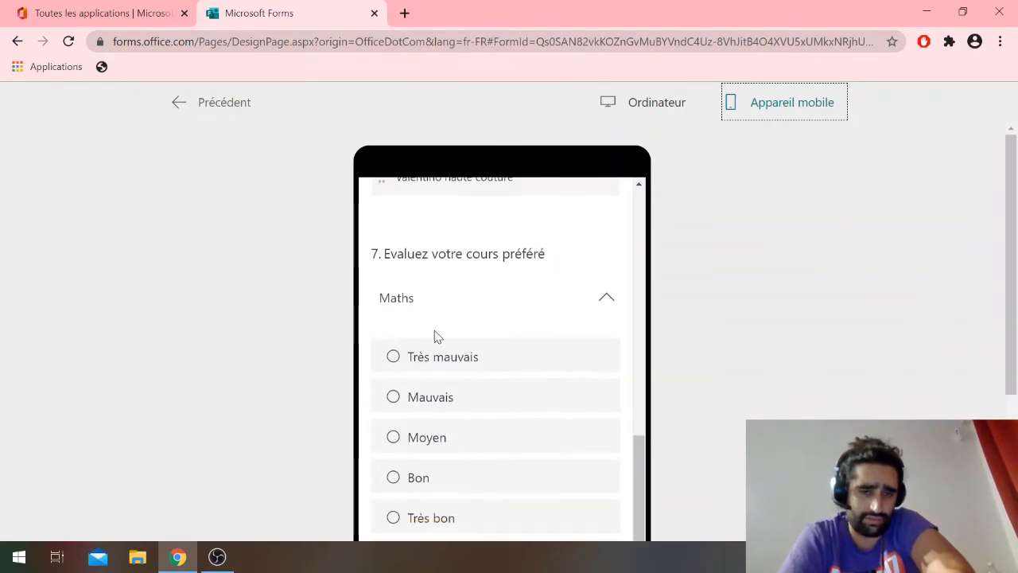
scroll(438, 338, "down", 2)
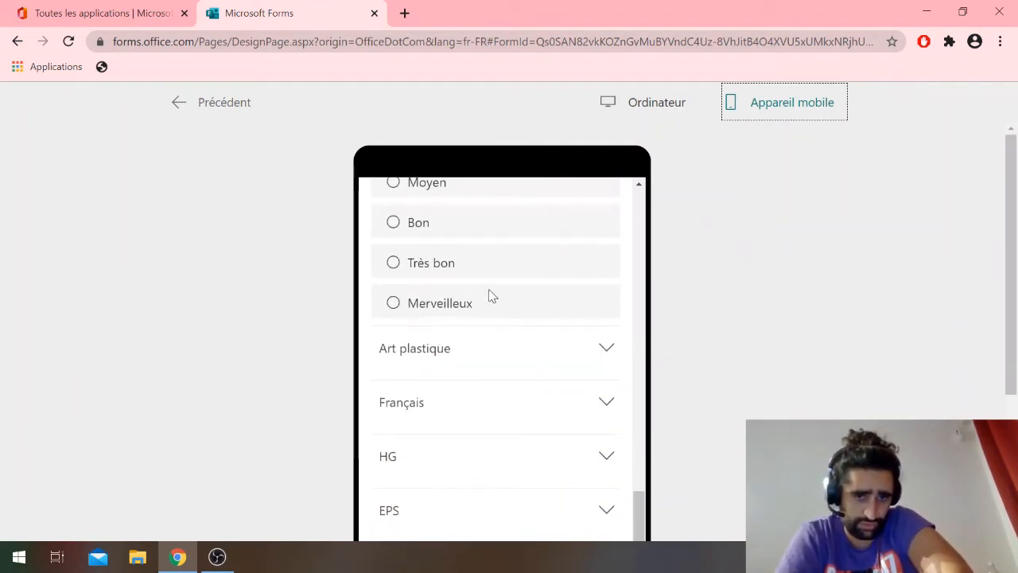
left_click(461, 350)
scroll(581, 404, "down", 6)
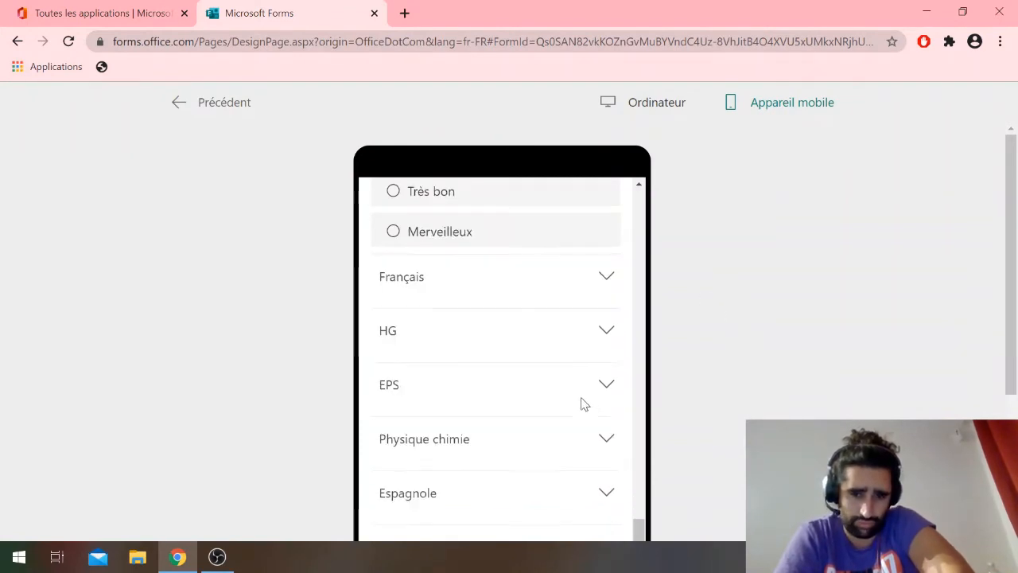
- Switch the preview back to computer view and return to the form editor
left_click(645, 96)
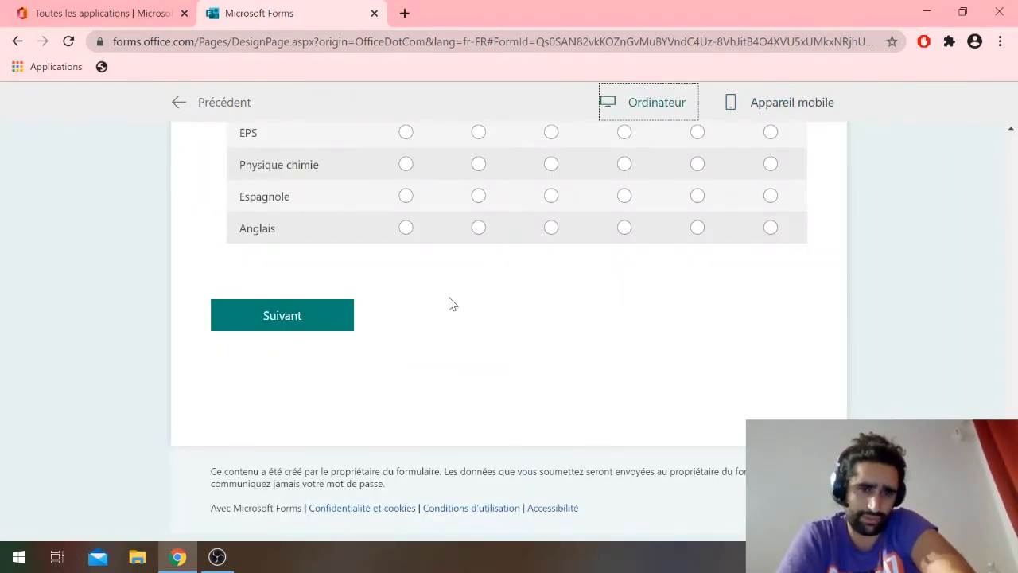
scroll(450, 303, "up", 15)
left_click(208, 102)
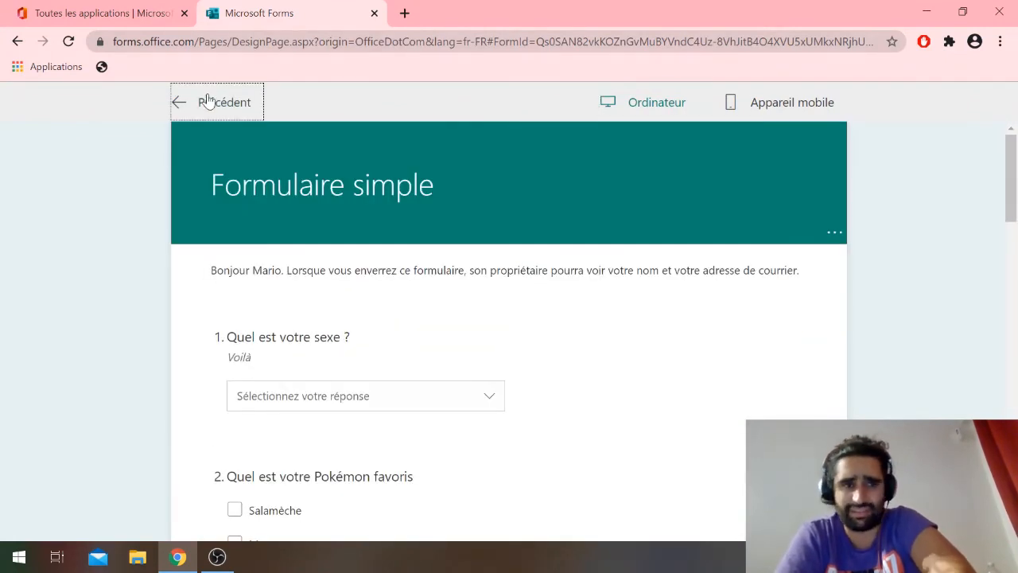
- Apply the illustrated theme with the orange van and blue city buildings to the form and close the theme choices
left_click(786, 145)
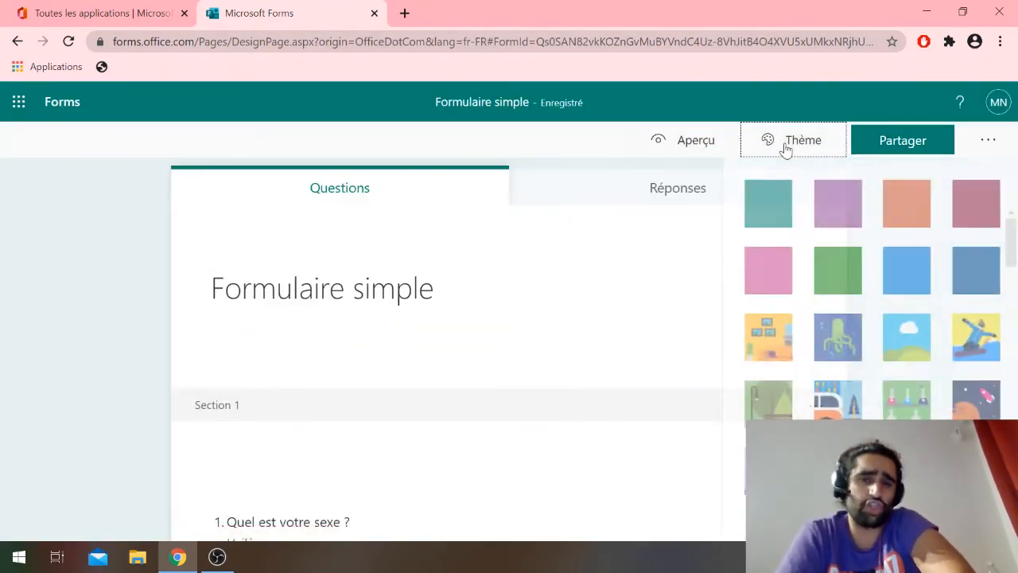
left_click(813, 404)
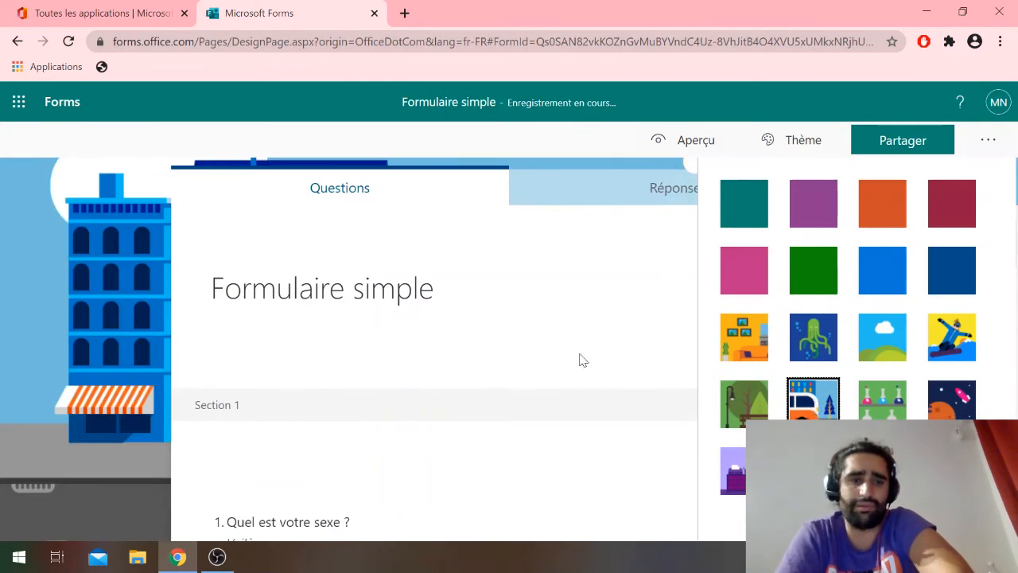
left_click(512, 297)
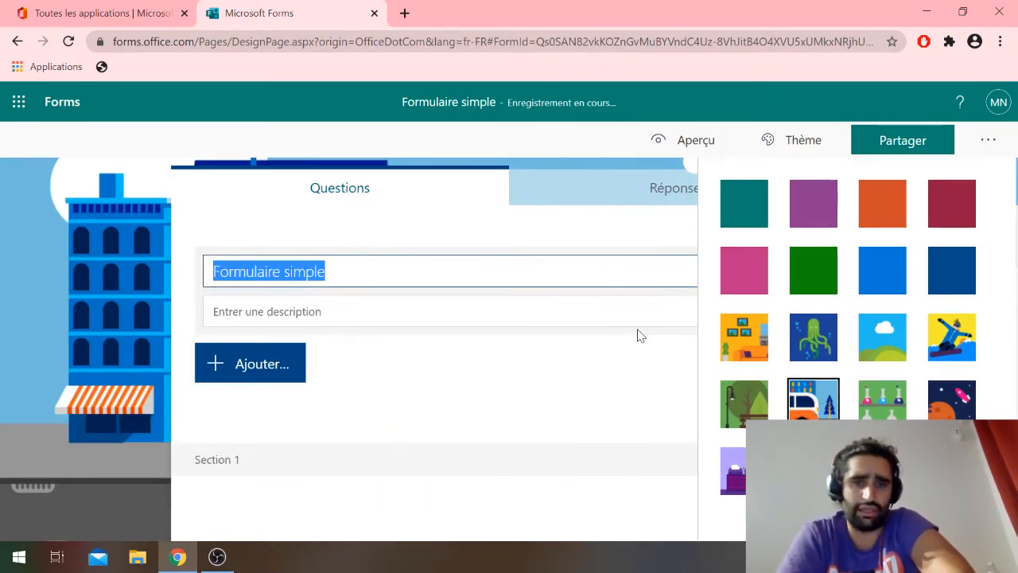
left_click(795, 141)
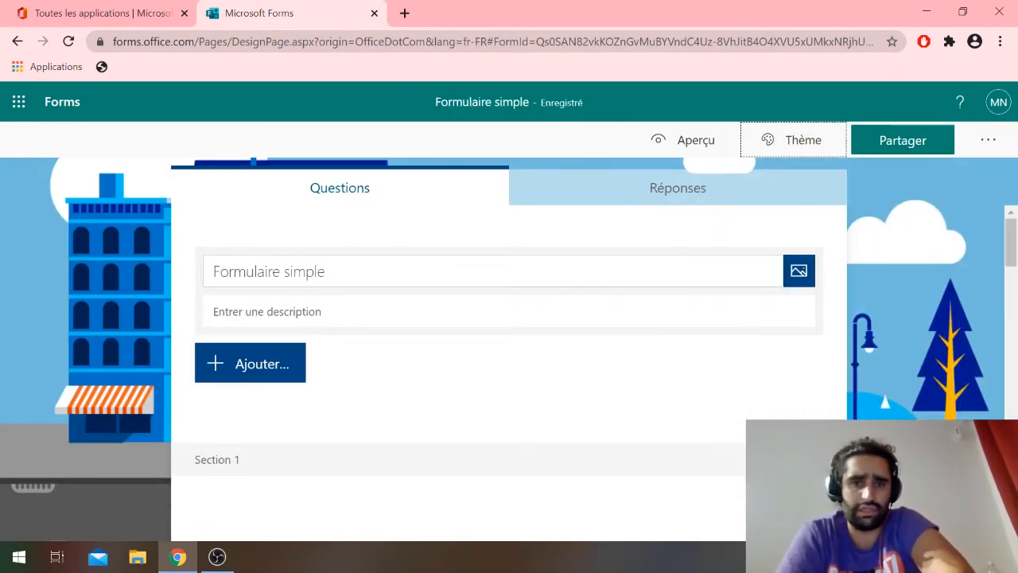
- Preview the themed form in computer and mobile views, and return to the form editor
left_click(683, 141)
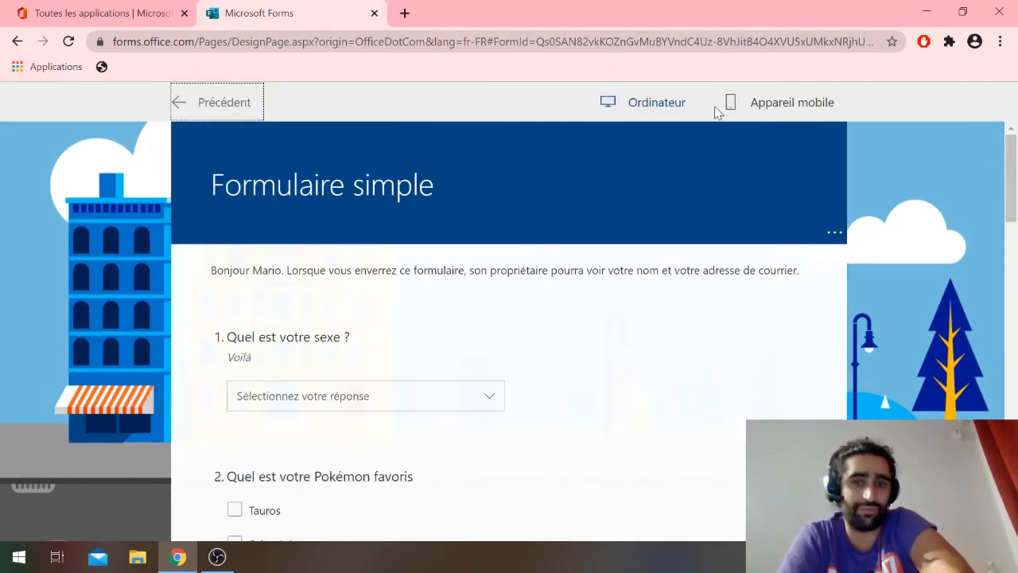
left_click(770, 110)
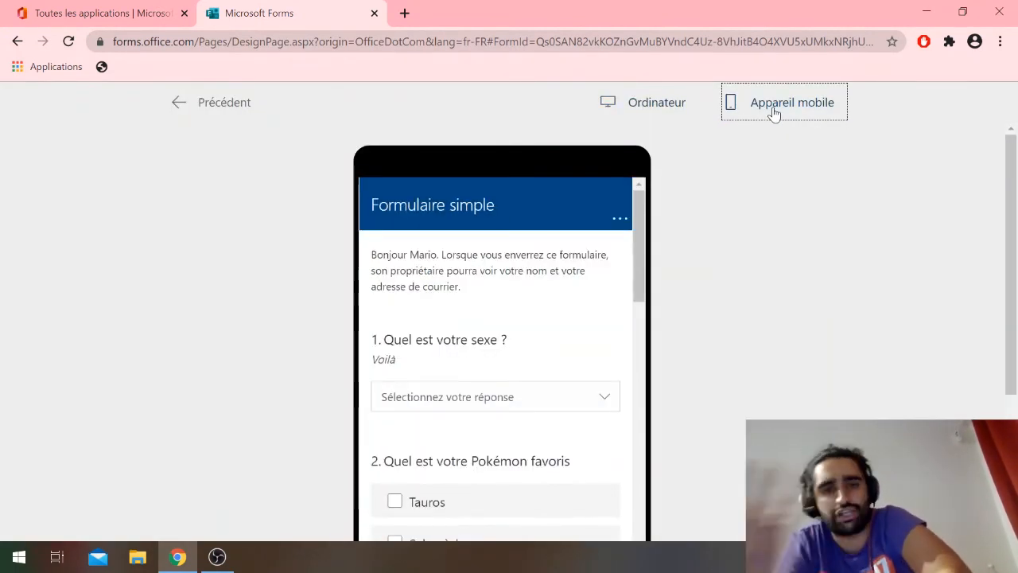
left_click(656, 101)
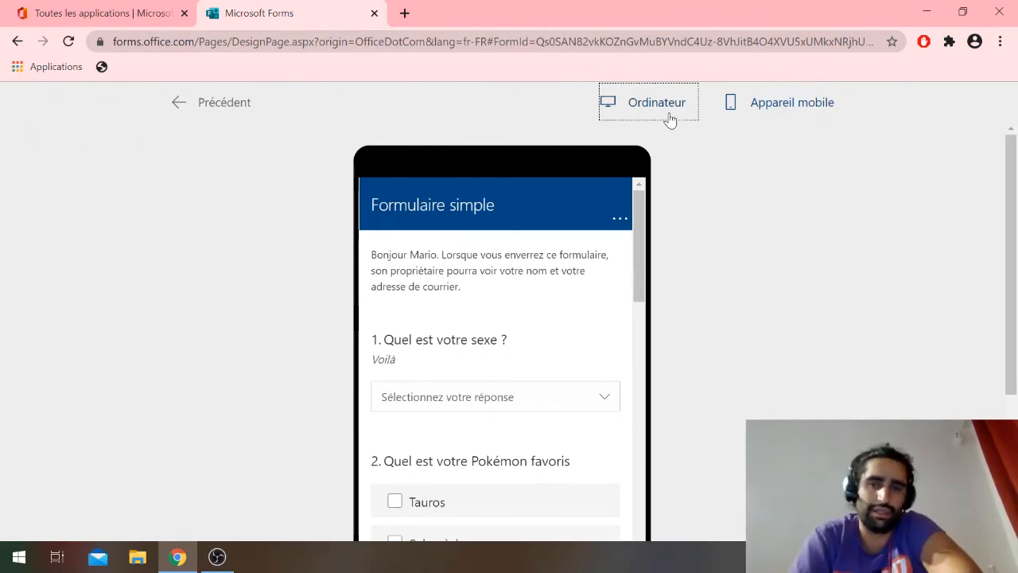
left_click(191, 102)
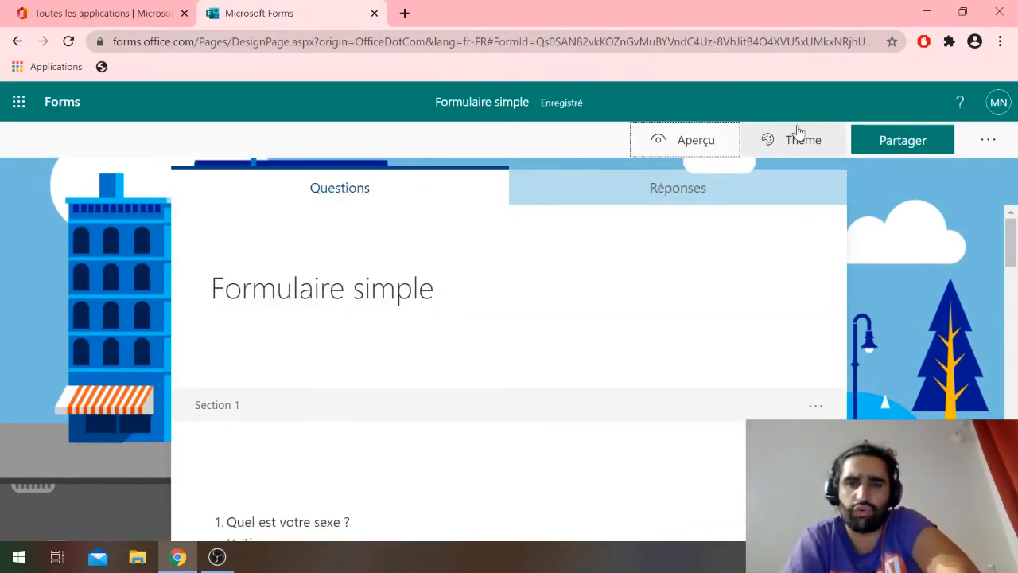
- Preview the form again, answering question 1 with "T" and question 2 with "Tauros" and "Mewtwo"
left_click(693, 141)
scroll(418, 350, "down", 1)
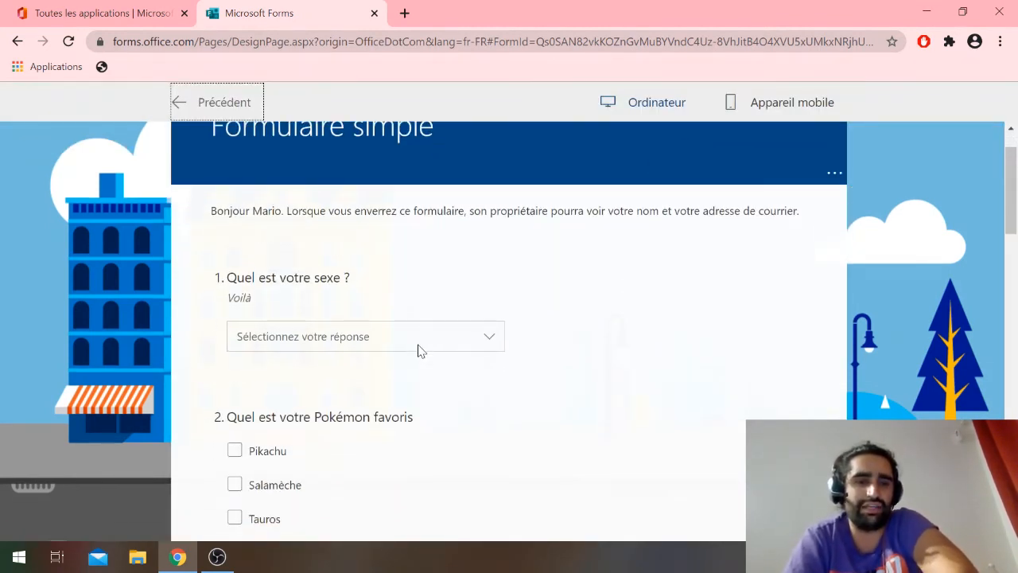
left_click(417, 347)
left_click(281, 359)
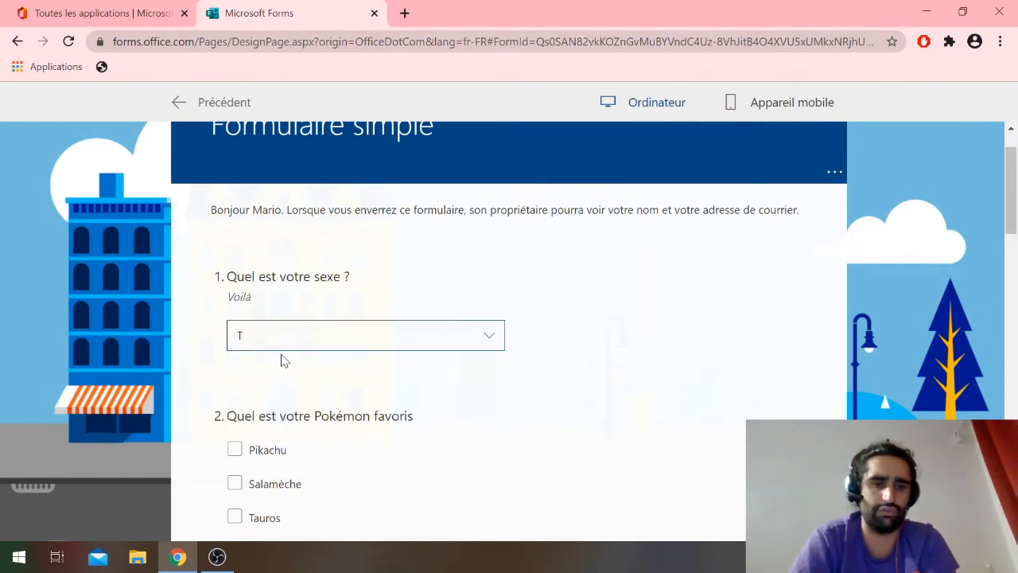
scroll(411, 339, "down", 2)
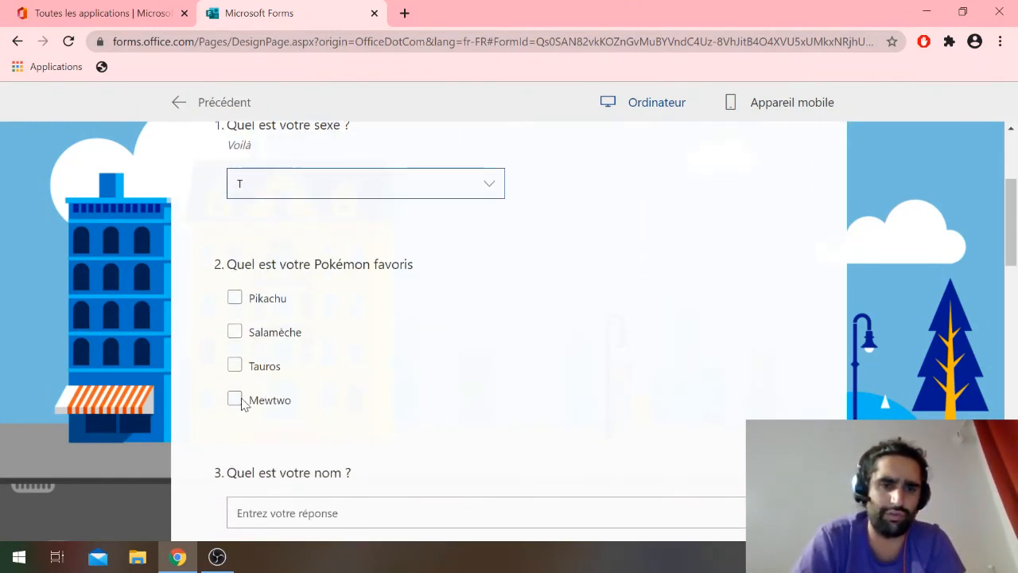
left_click(235, 365)
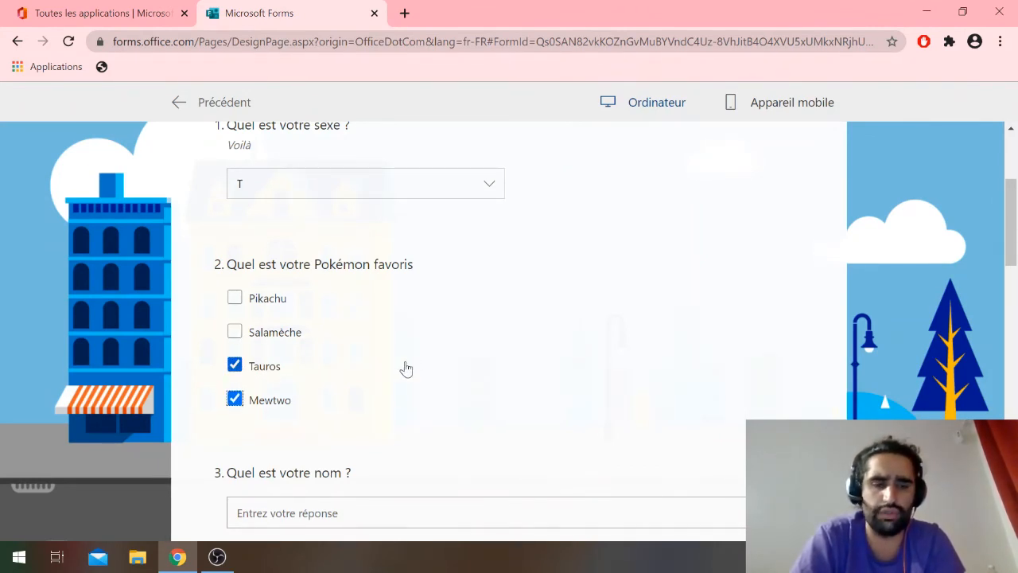
- Fill in a name for question 3 and rate the Skype conversation in question 4 with six stars
scroll(406, 368, "down", 3)
left_click(403, 268)
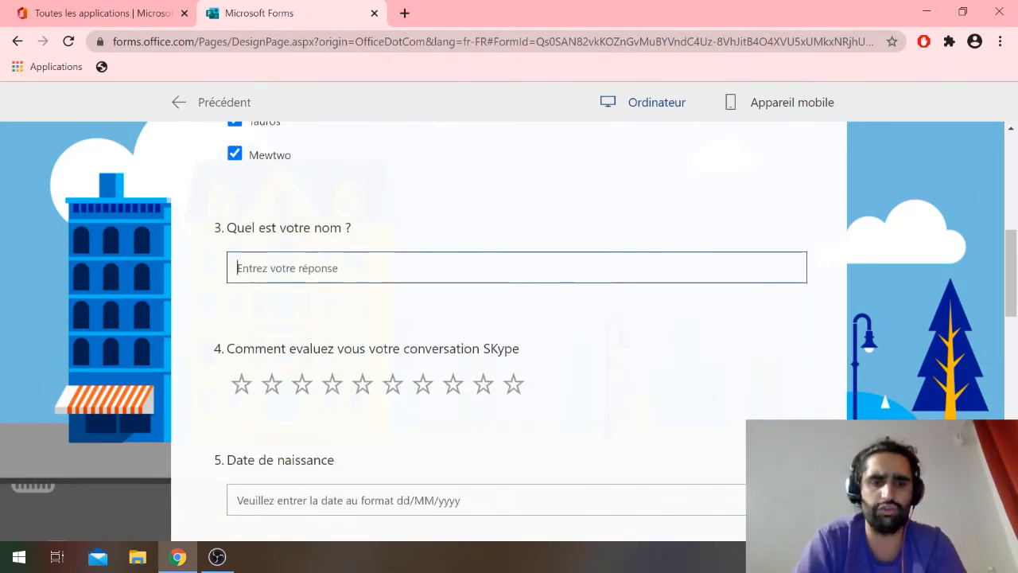
type("Doroooooooonbit")
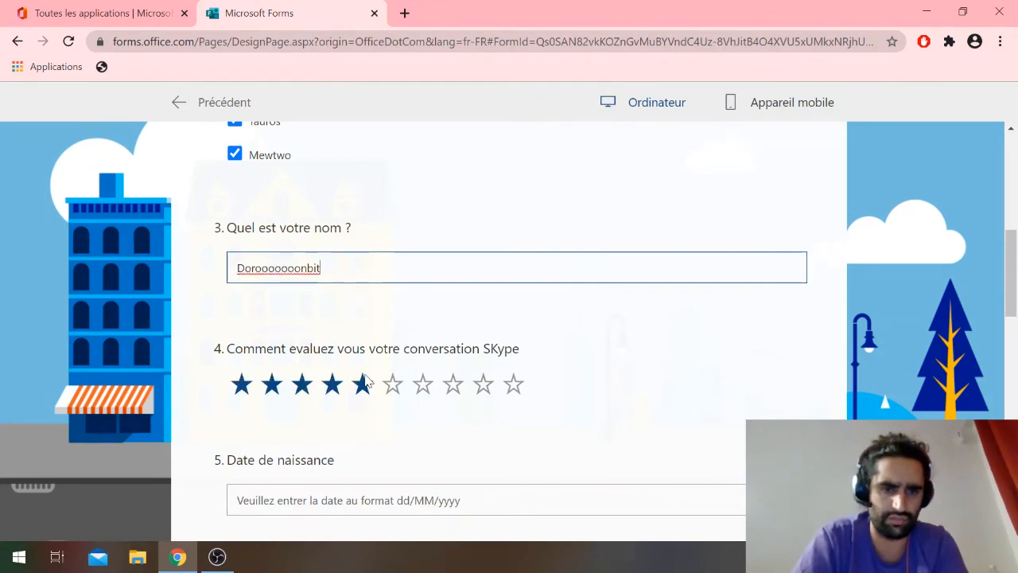
left_click(394, 385)
scroll(390, 390, "down", 2)
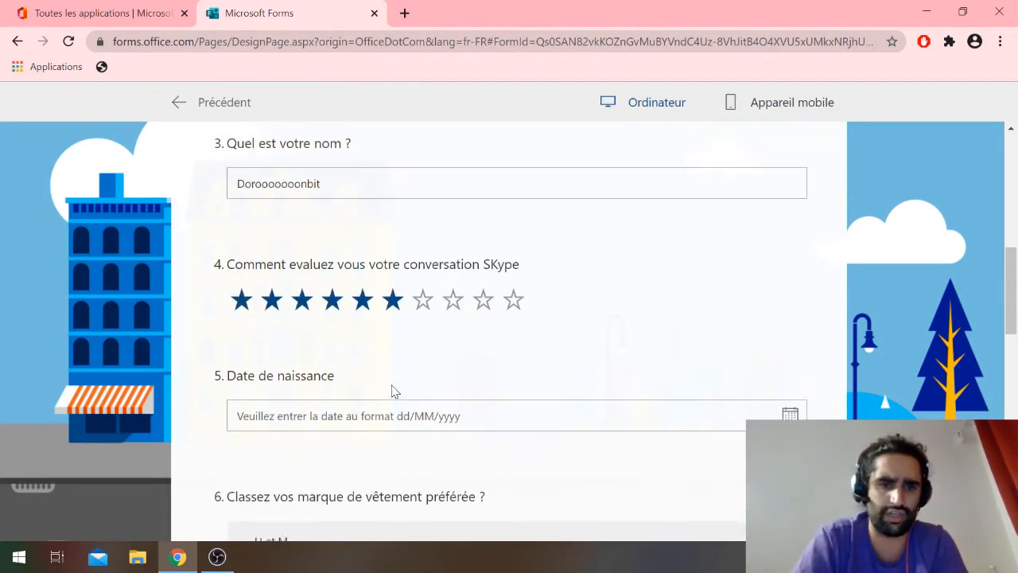
- Choose a date of birth in the previous month from the calendar for question 5
left_click(335, 402)
scroll(486, 411, "down", 3)
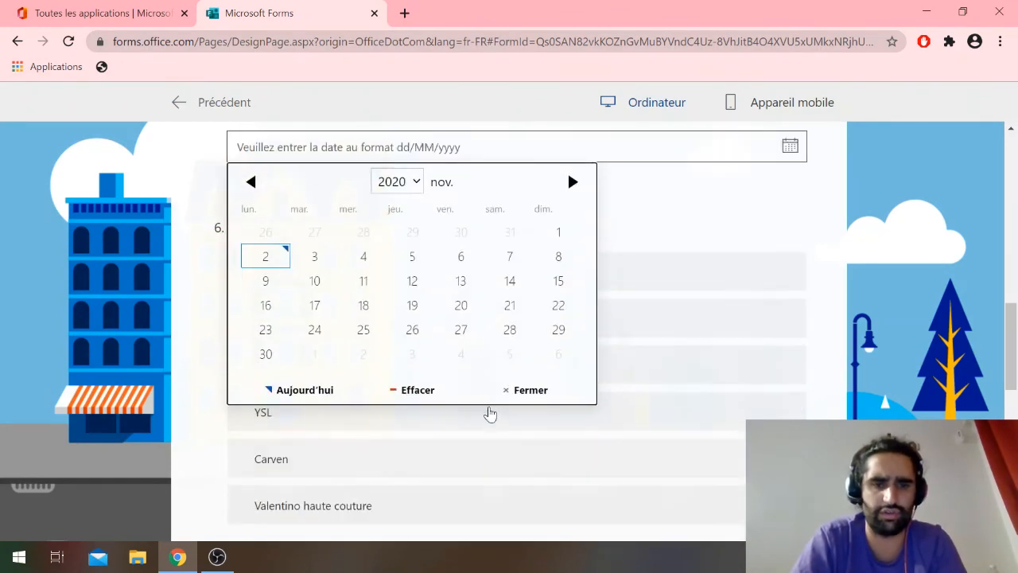
left_click(251, 180)
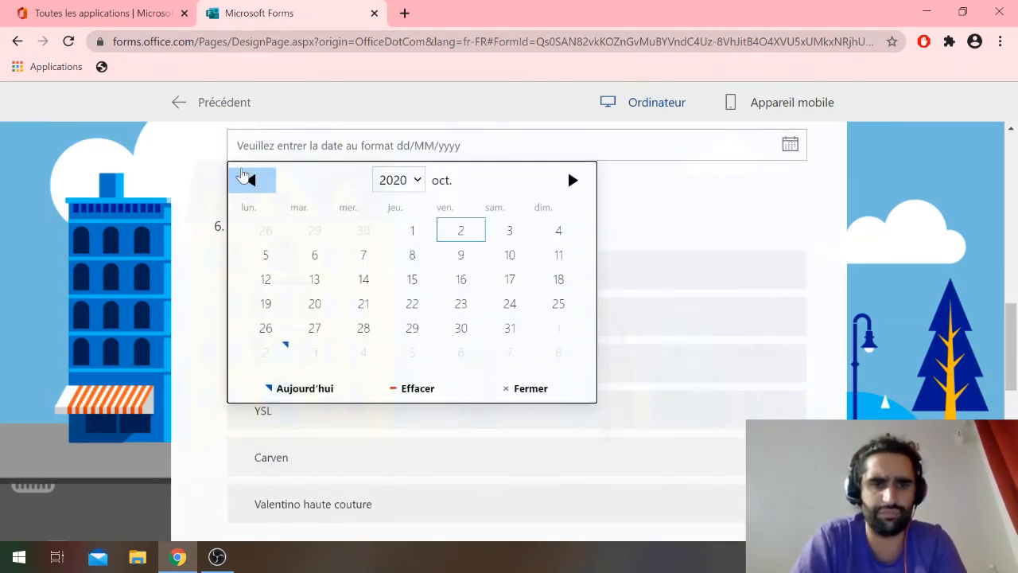
left_click(413, 328)
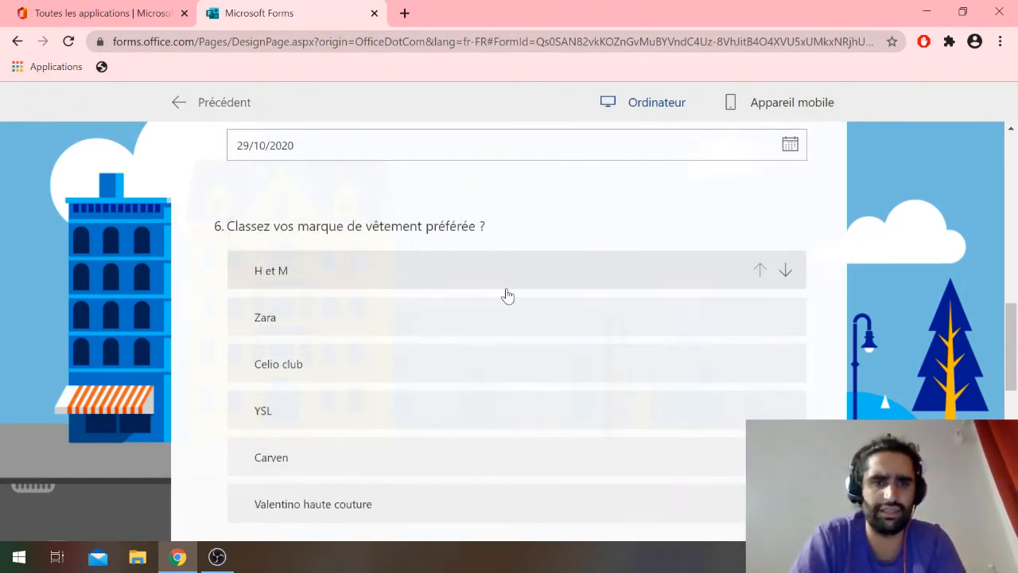
- Rank the clothing brands in question 6 with Carven first, YSL second, Valentino haute couture third and Celio club fourth
scroll(449, 399, "down", 1)
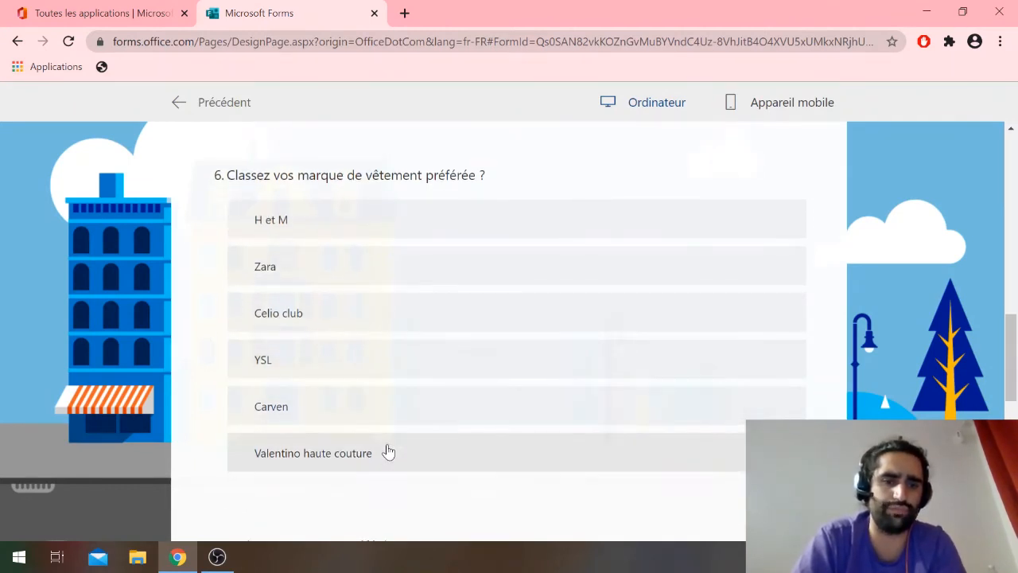
left_click_drag(375, 408, 382, 203)
left_click_drag(297, 402, 310, 266)
left_click_drag(282, 454, 271, 310)
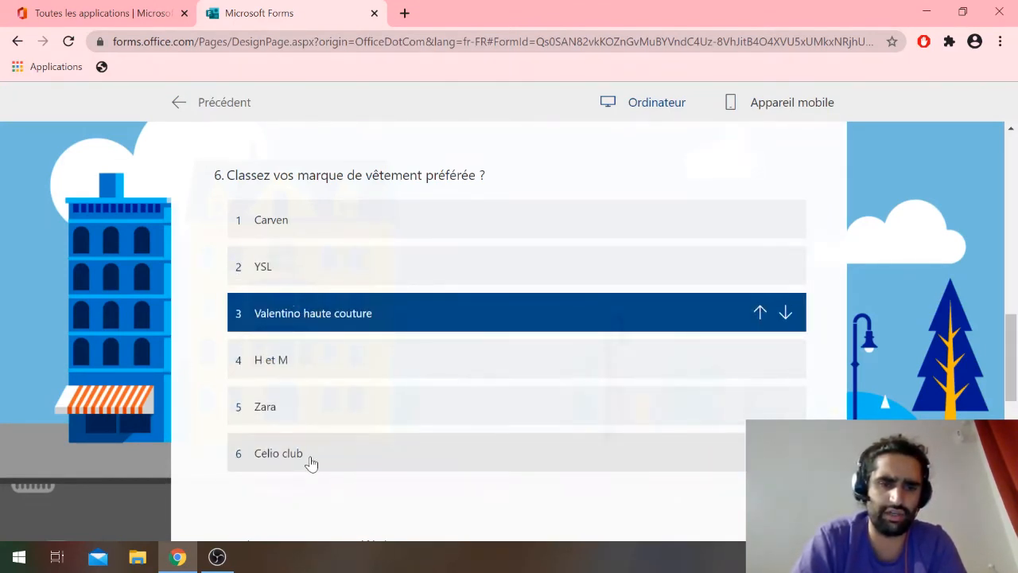
left_click_drag(310, 462, 311, 358)
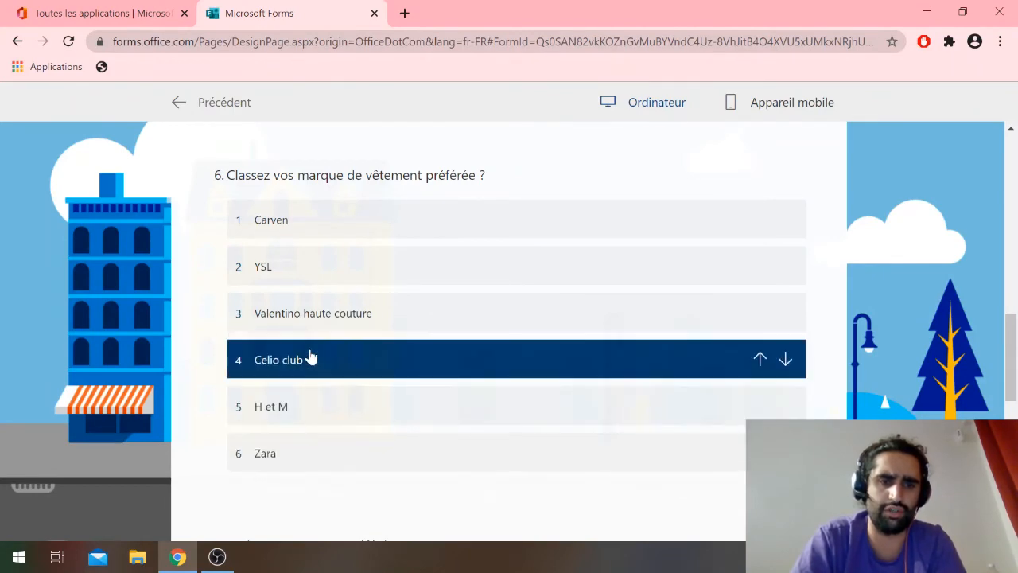
- In question 7, rate Maths and Art plastique as "Merveilleux", and Français and HG as "Mauvais"
scroll(445, 357, "down", 3)
scroll(435, 358, "up", 3)
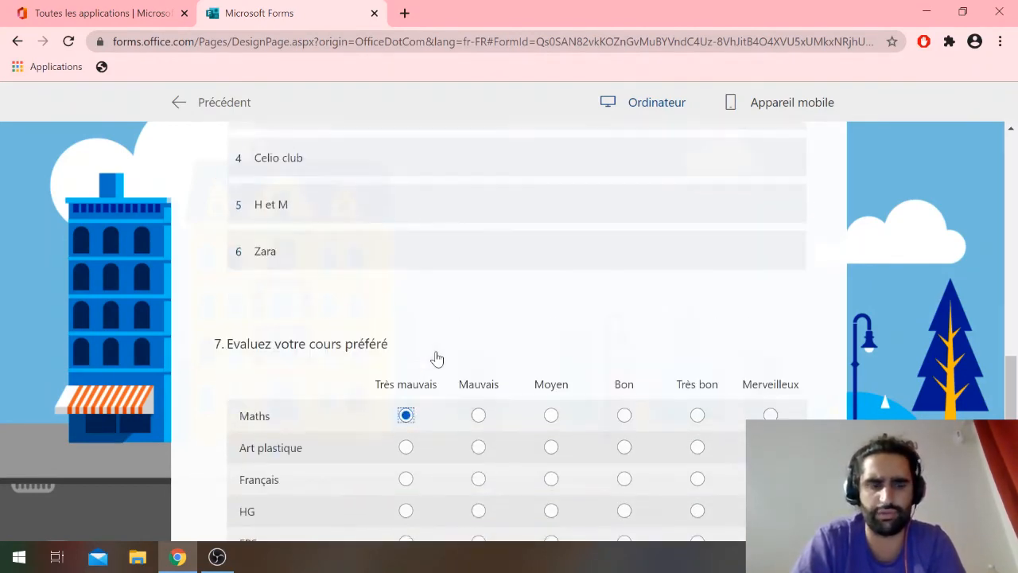
scroll(436, 359, "down", 3)
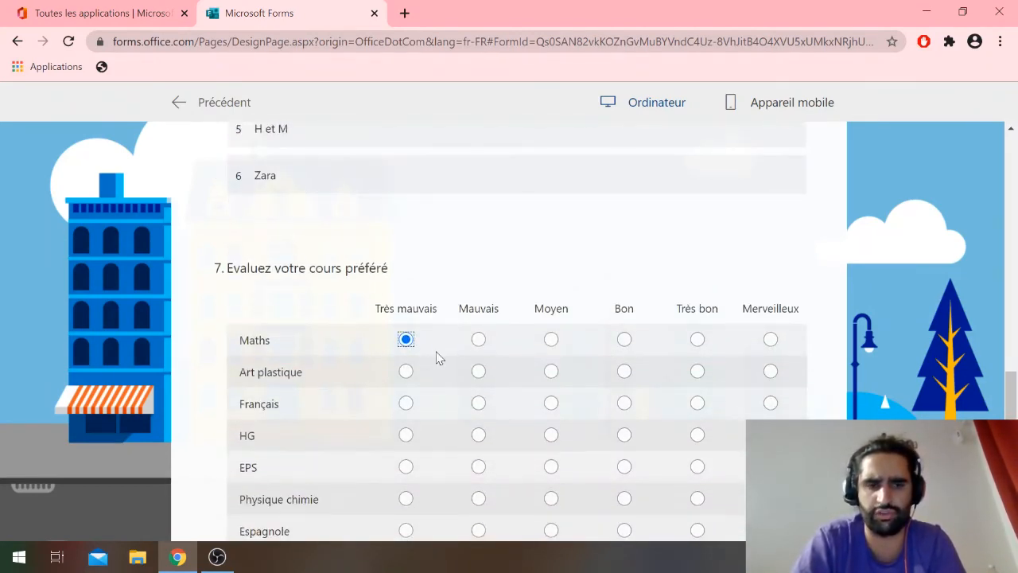
scroll(436, 358, "down", 1)
left_click(770, 288)
left_click(770, 320)
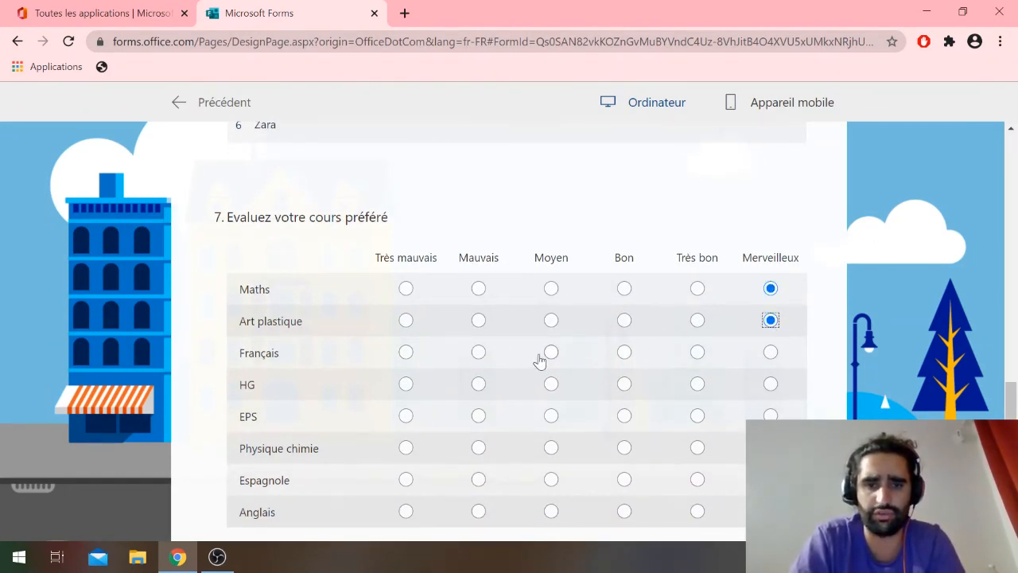
left_click(479, 355)
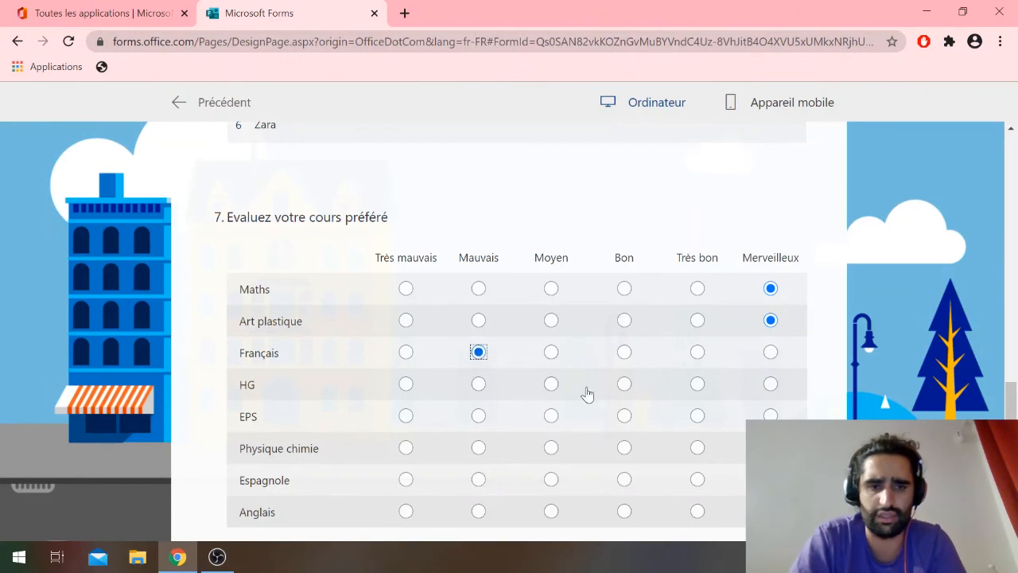
scroll(586, 392, "down", 1)
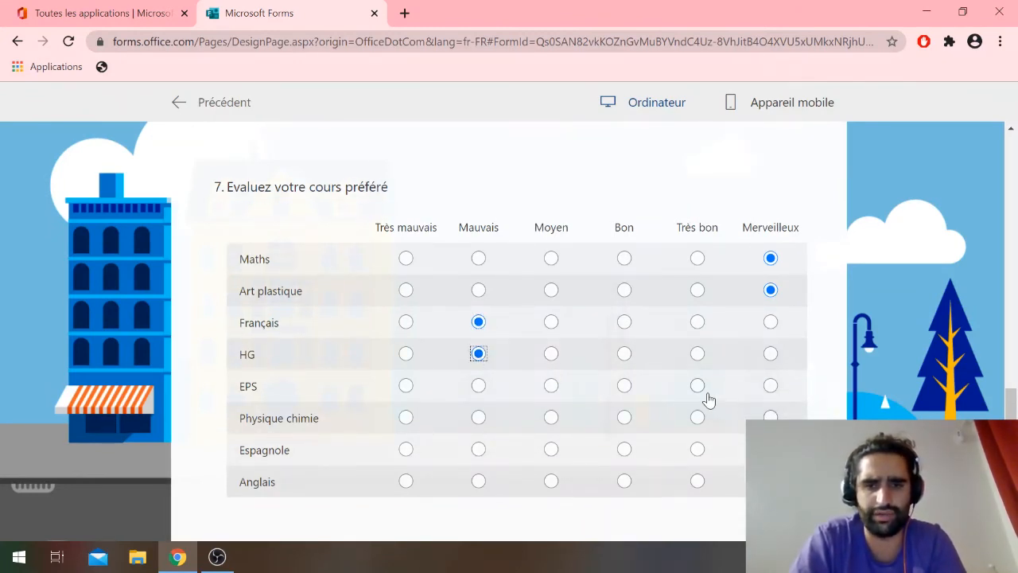
- In question 7, rate EPS "Très bon", Physique chimie "Bon", Espagnole "Moyen" and Anglais "Merveilleux"
scroll(697, 388, "down", 1)
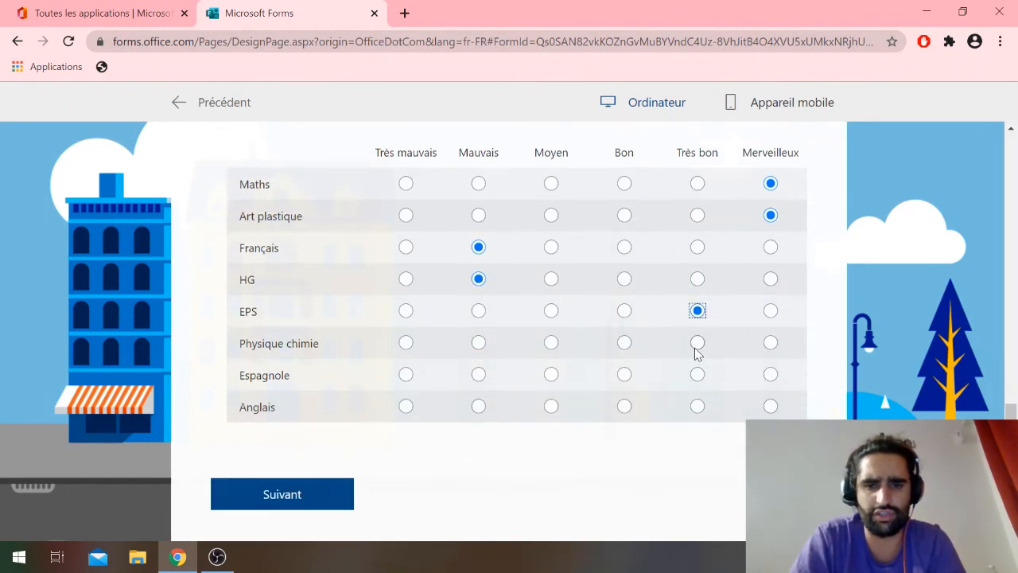
left_click(624, 342)
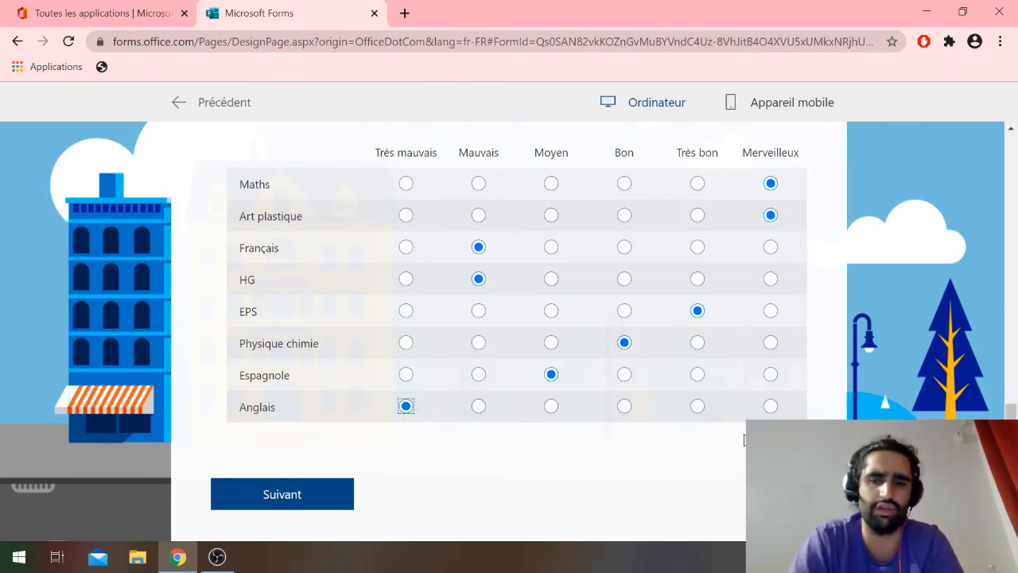
left_click(770, 406)
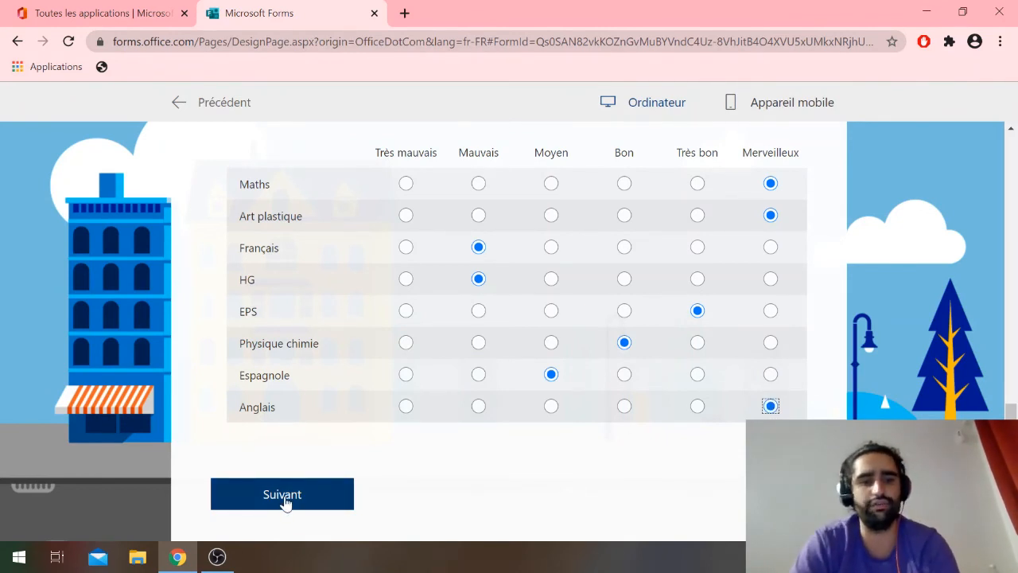
- Continue to section 2, answer question 8 with "Nara" and submit the response
scroll(284, 503, "down", 2)
scroll(285, 501, "up", 2)
left_click(313, 450)
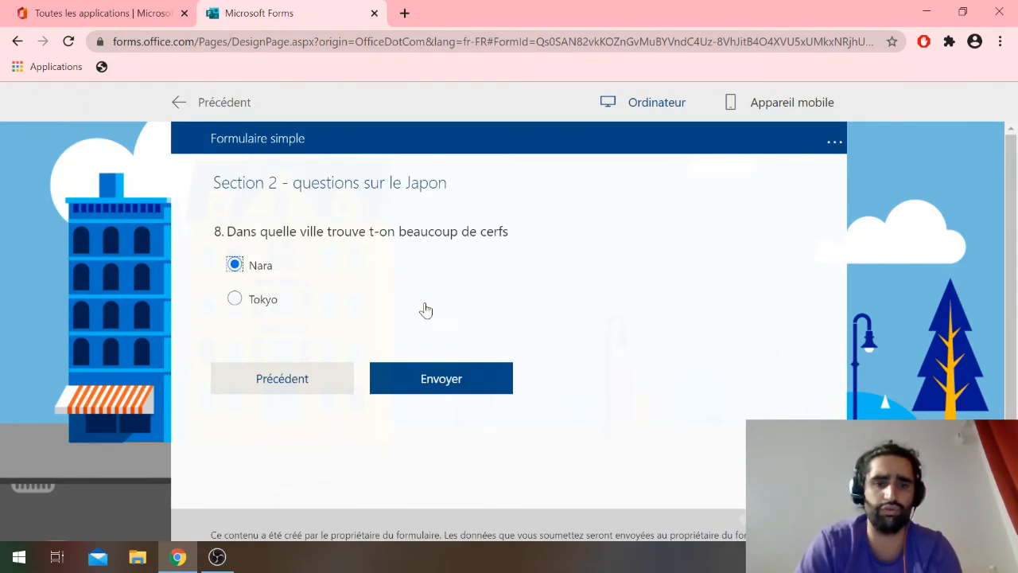
left_click(420, 386)
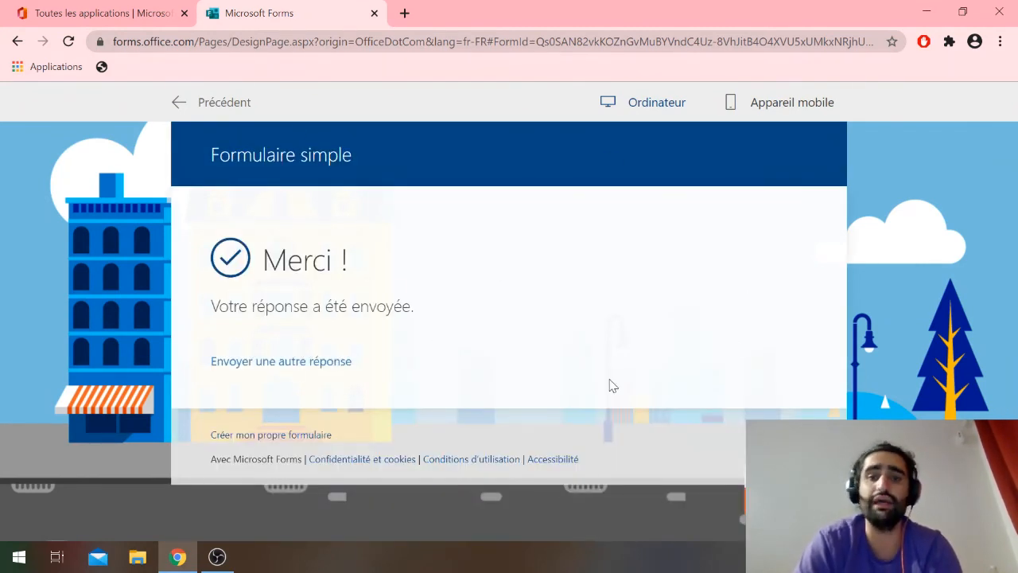
- Return to the form editor and examine the response summary, including the average completion time and the first questions' results
left_click(218, 102)
left_click(652, 199)
scroll(569, 391, "down", 3)
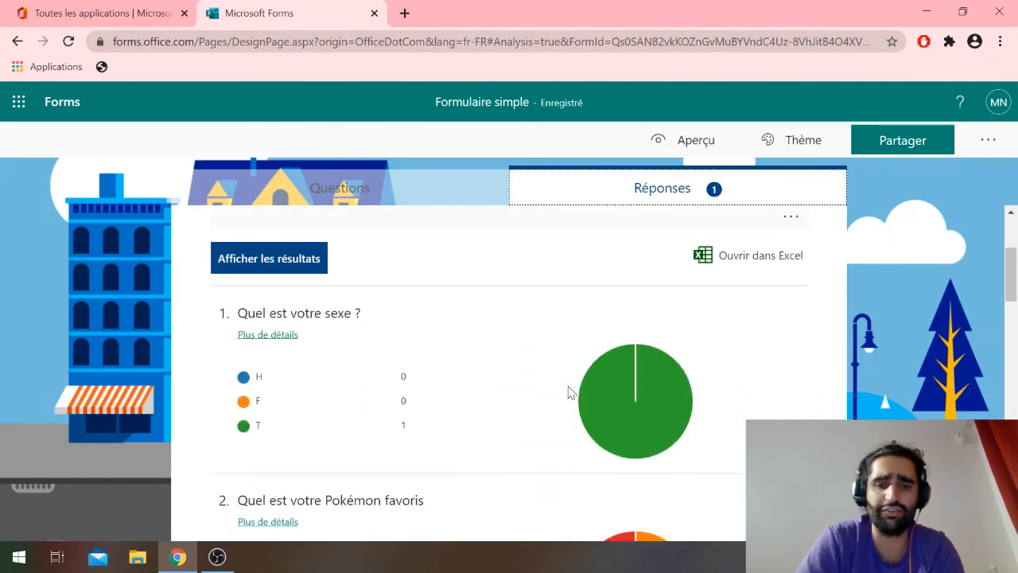
scroll(569, 391, "down", 2)
scroll(569, 391, "up", 2)
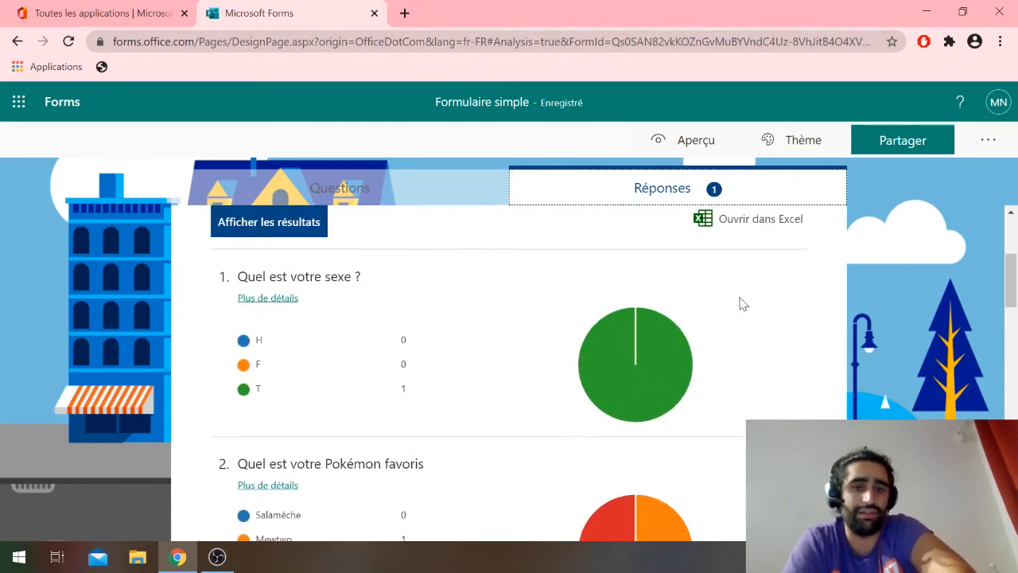
scroll(739, 302, "up", 2)
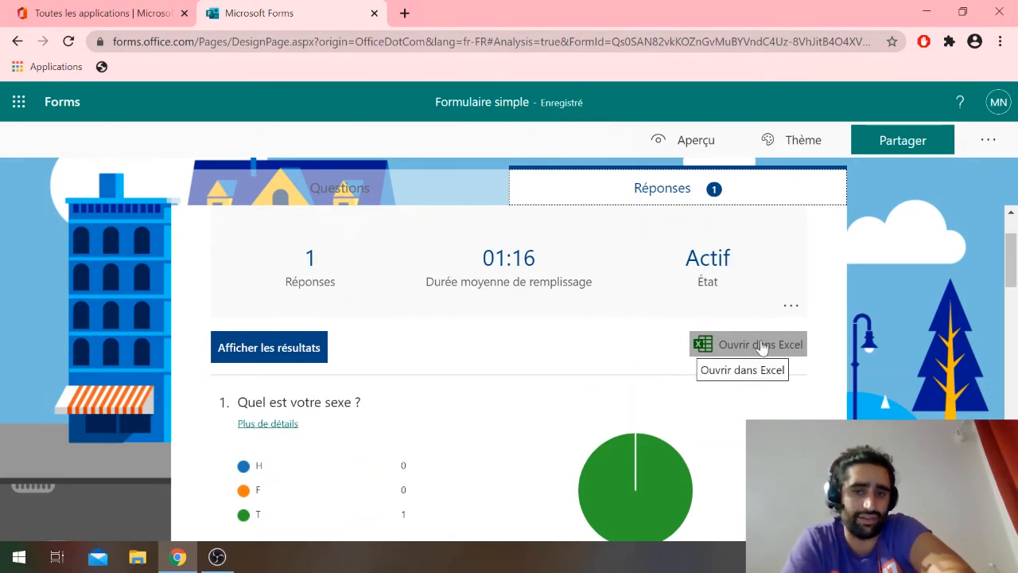
scroll(761, 348, "up", 2)
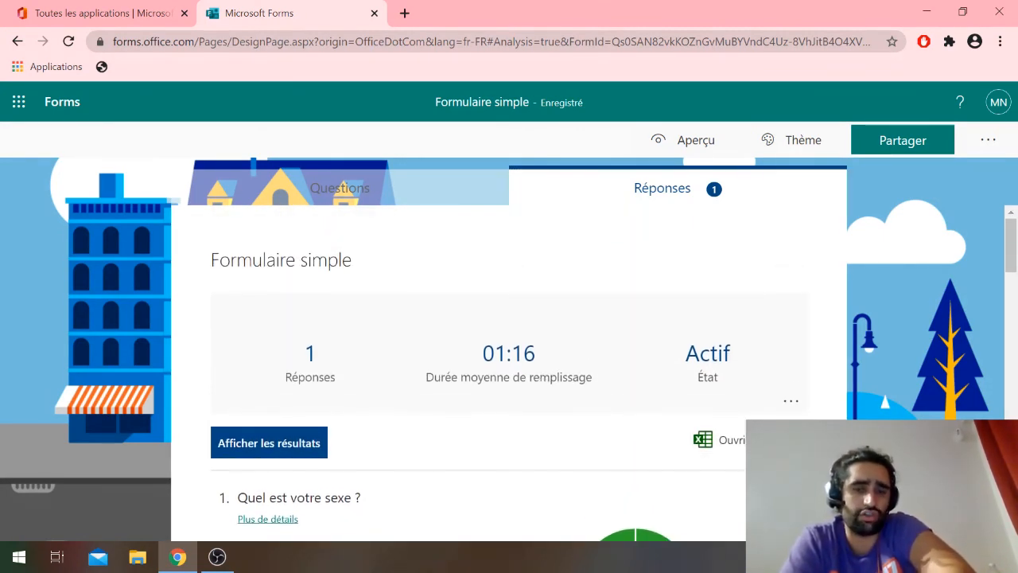
left_click_drag(506, 353, 547, 361)
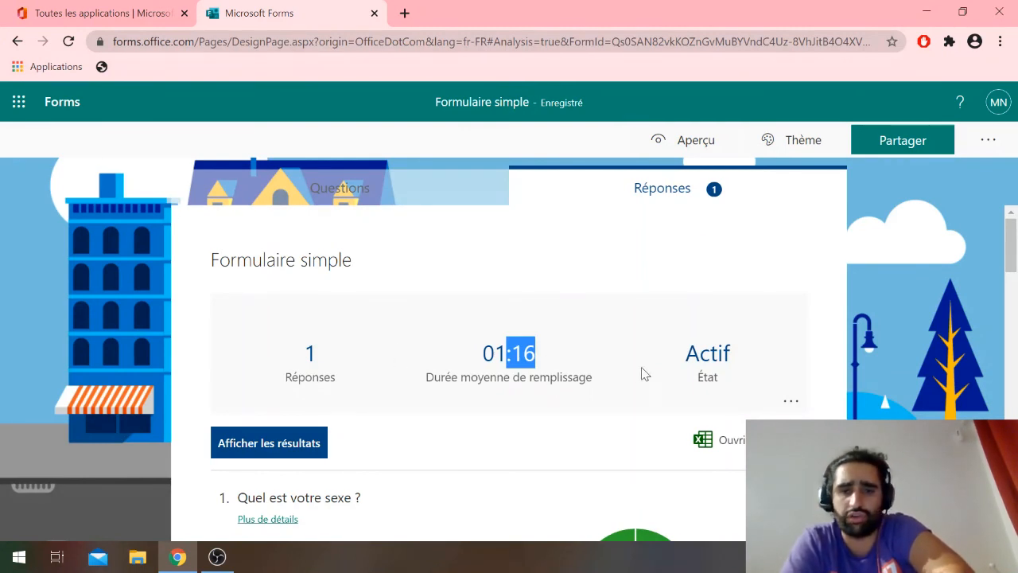
- Open the individual results and examine the respondent's answers from question 1 through question 8
scroll(530, 435, "down", 2)
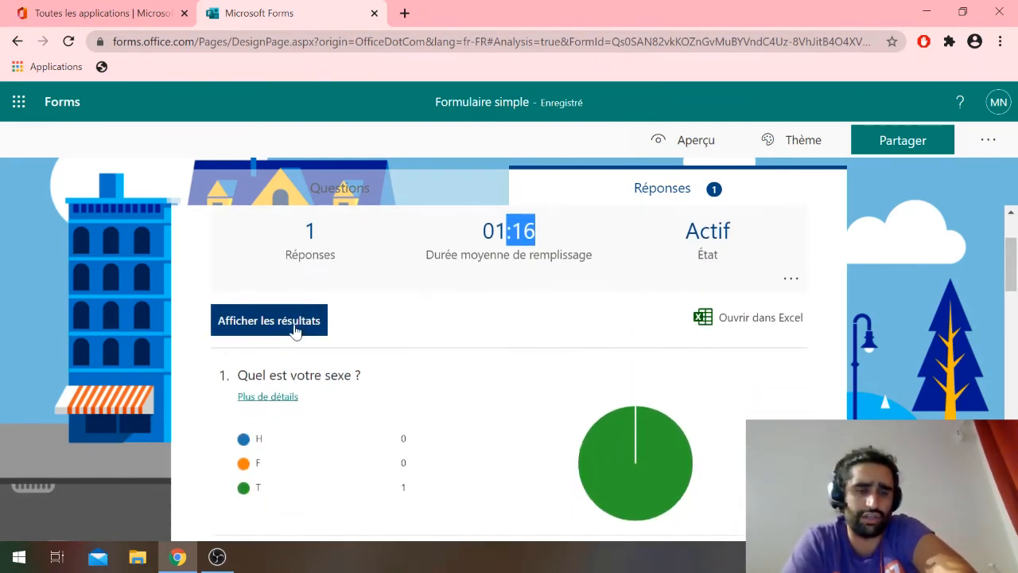
left_click(268, 320)
scroll(513, 333, "down", 3)
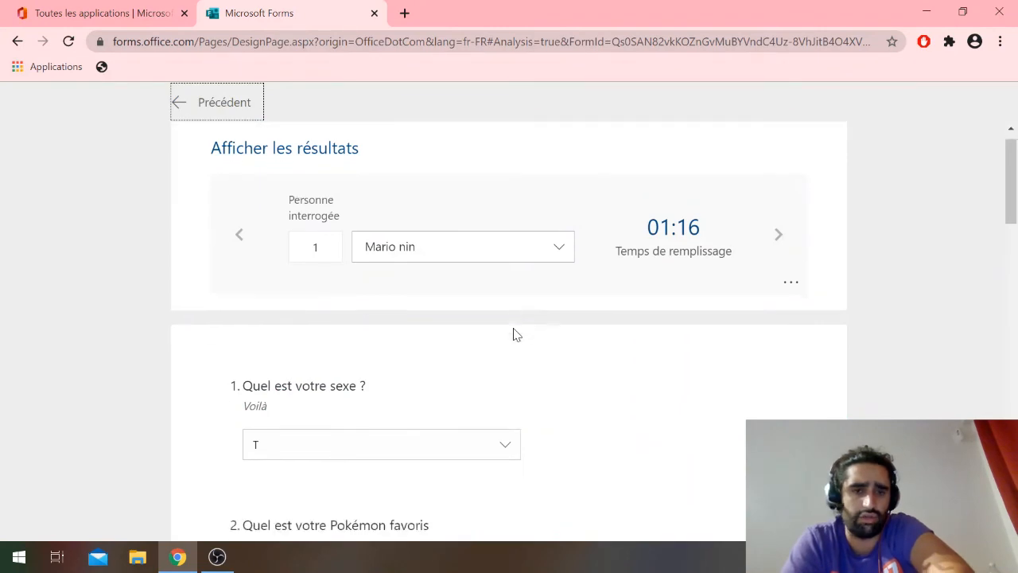
scroll(513, 334, "up", 3)
scroll(513, 334, "up", 1)
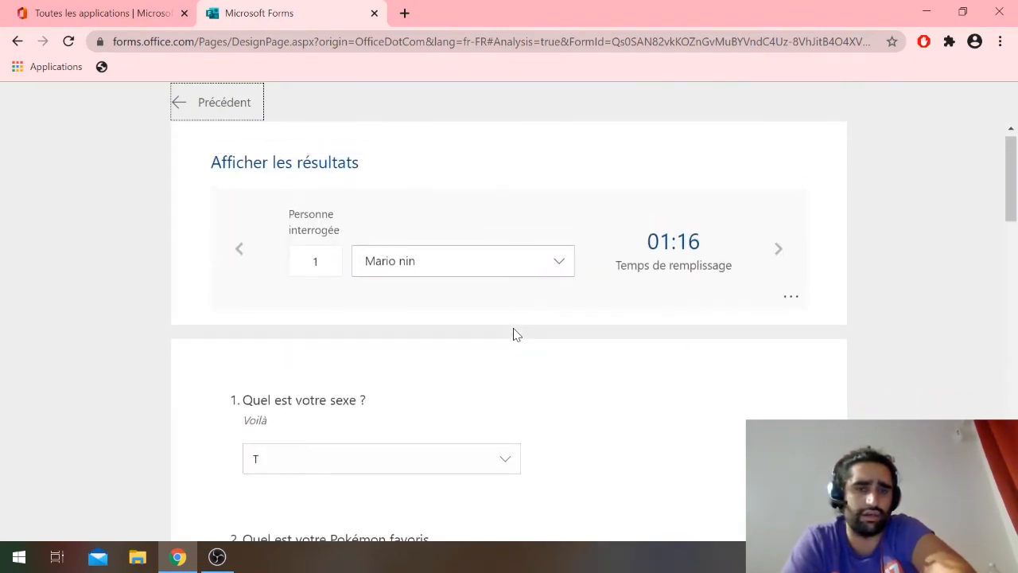
scroll(512, 334, "down", 12)
scroll(512, 334, "down", 3)
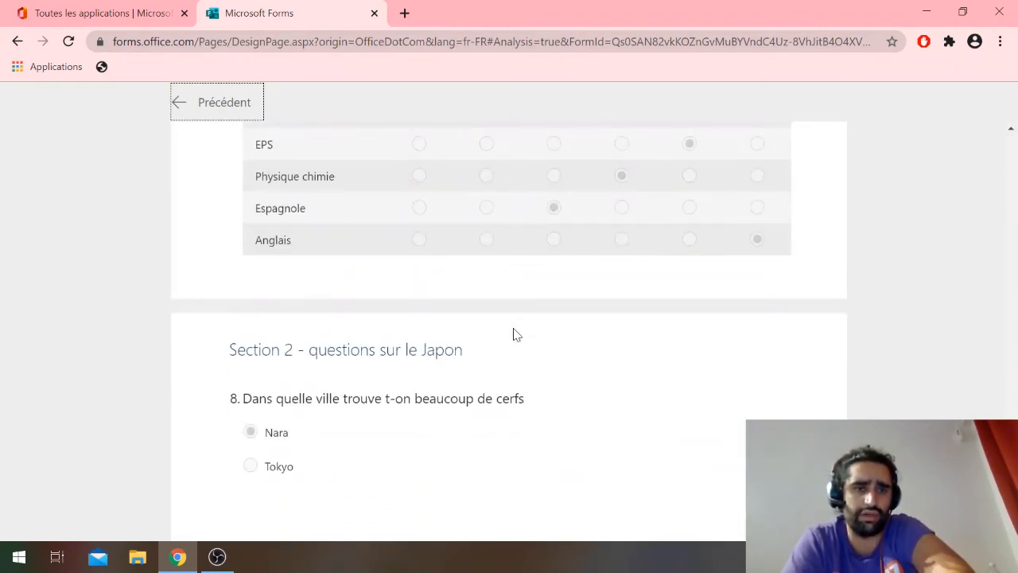
scroll(513, 334, "up", 15)
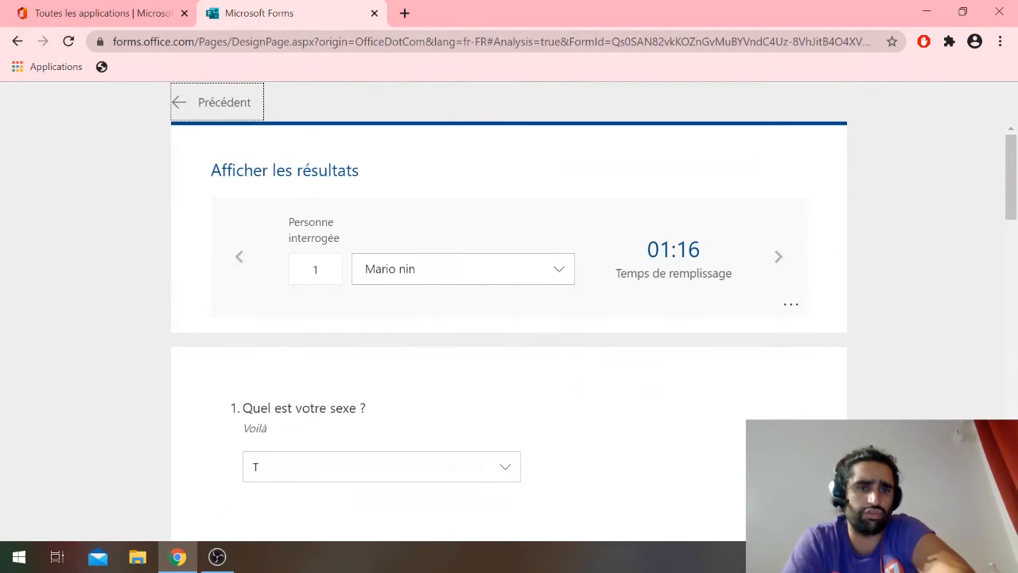
- Return to the overall response summary and examine the charts and answers for questions 1 through 6
left_click(227, 112)
scroll(550, 420, "down", 2)
scroll(554, 421, "down", 2)
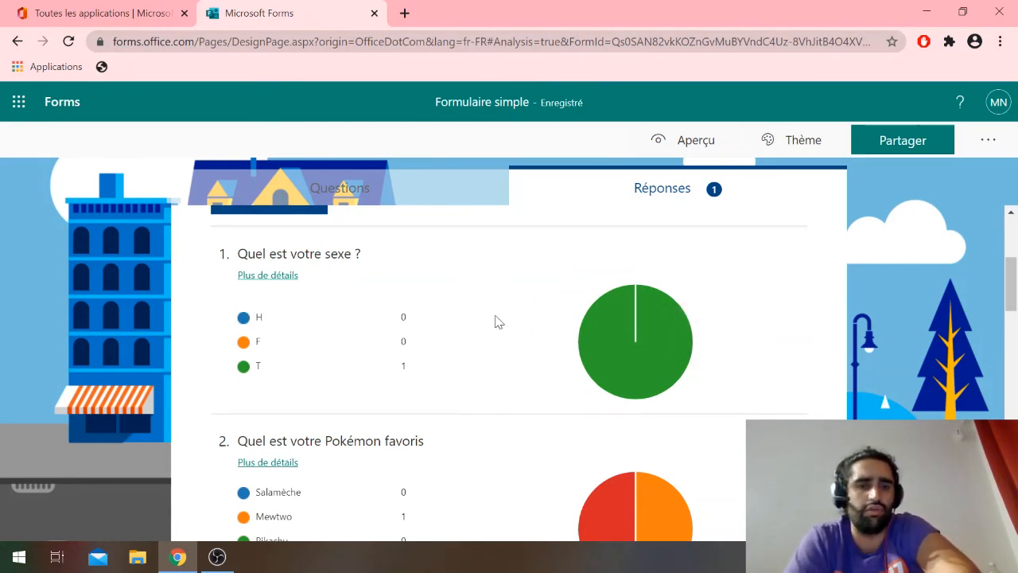
mouse_move(649, 350)
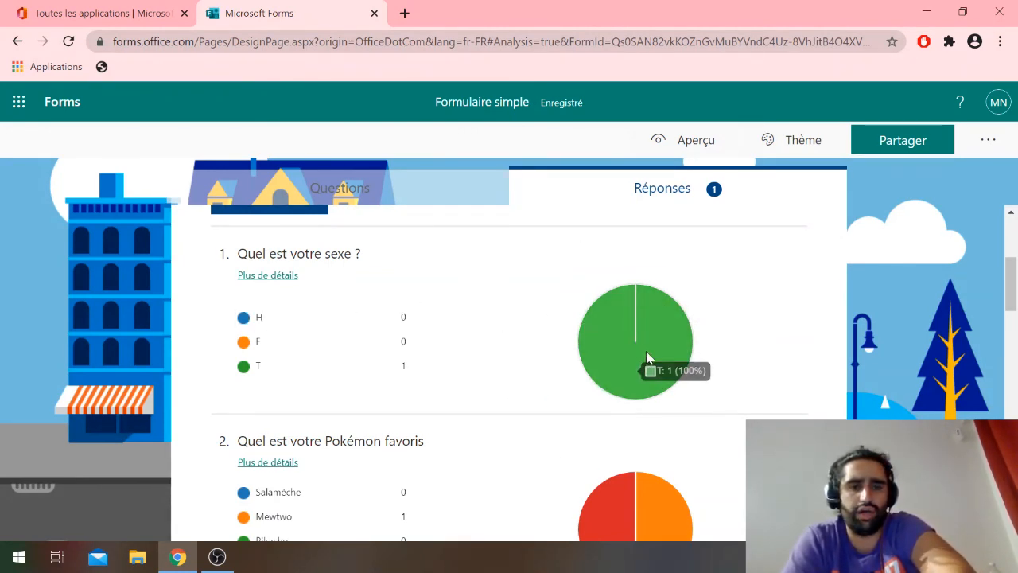
scroll(651, 350, "down", 3)
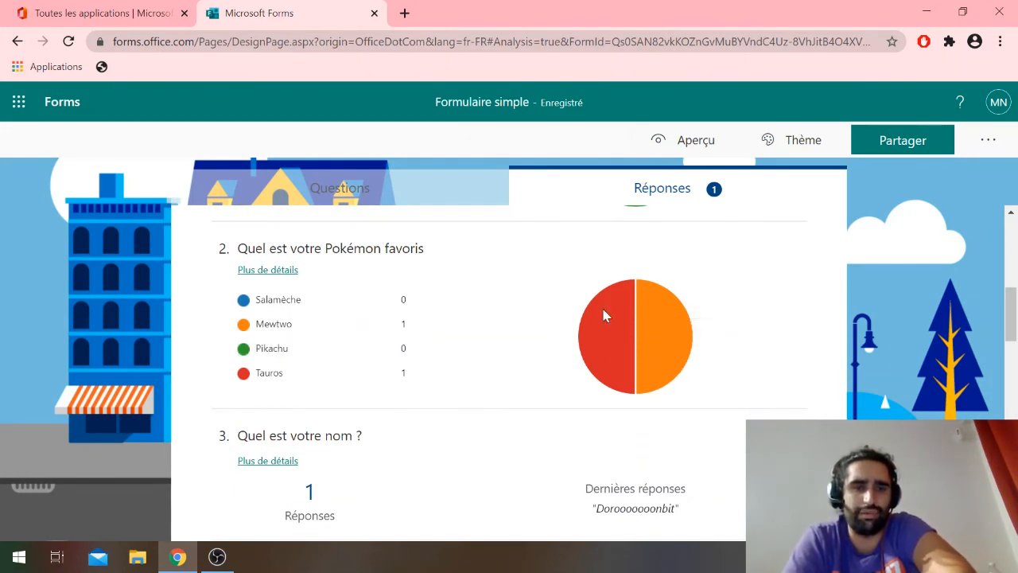
mouse_move(610, 354)
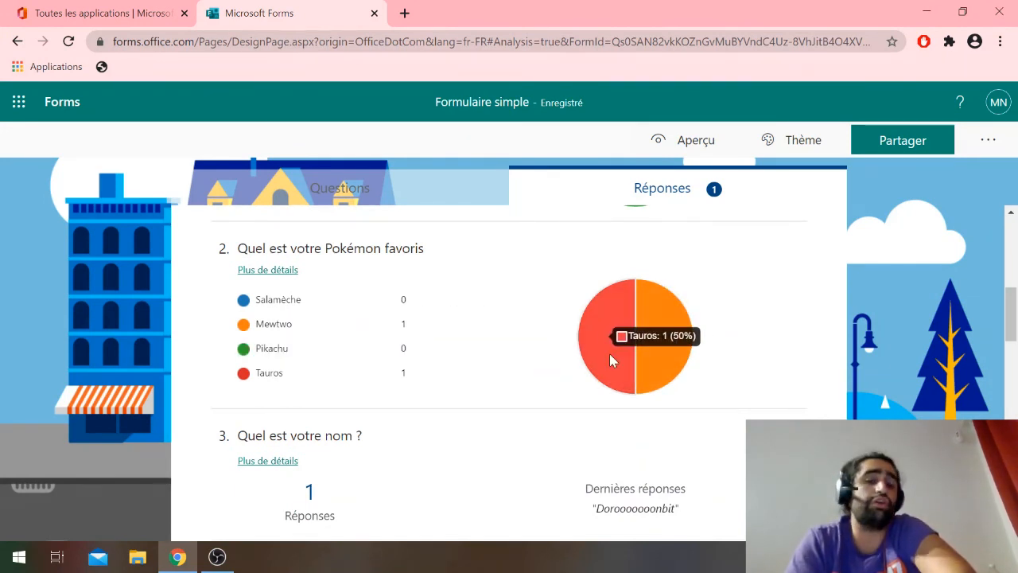
scroll(609, 353, "down", 3)
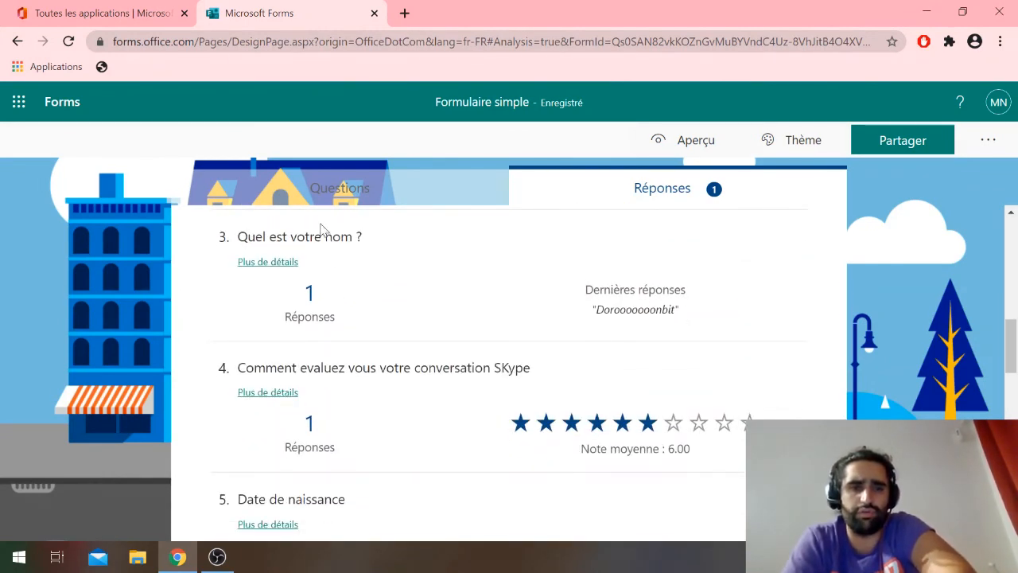
scroll(612, 429, "down", 3)
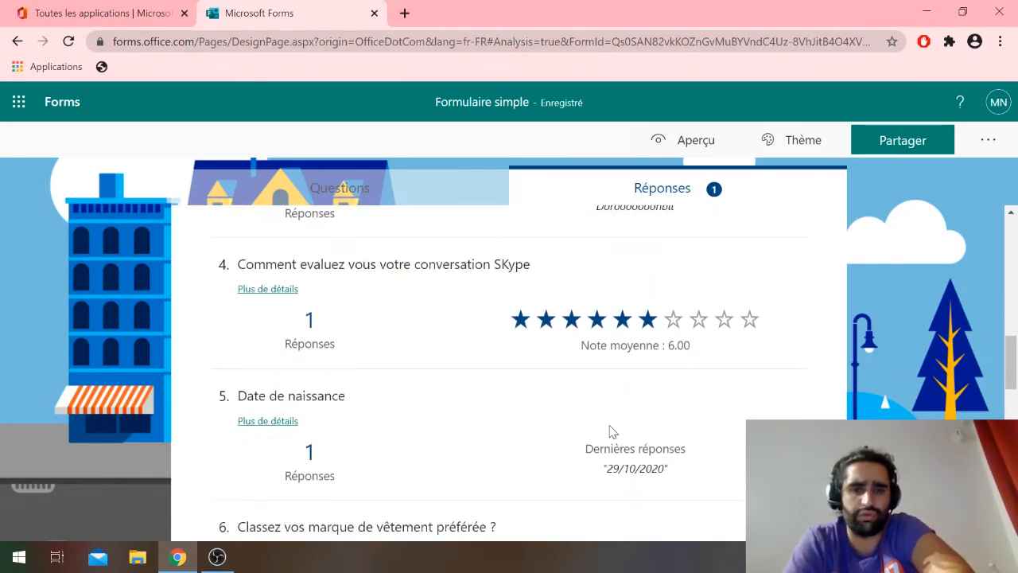
scroll(701, 402, "down", 2)
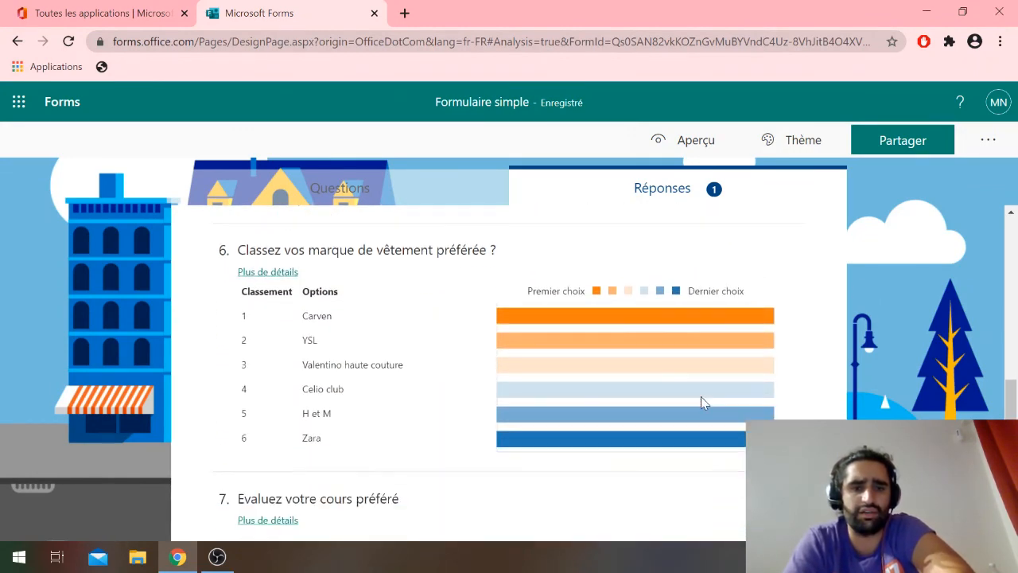
- Examine the question 7 rating chart for each school subject against its legend, including the HG and EPS bars
scroll(705, 337, "down", 4)
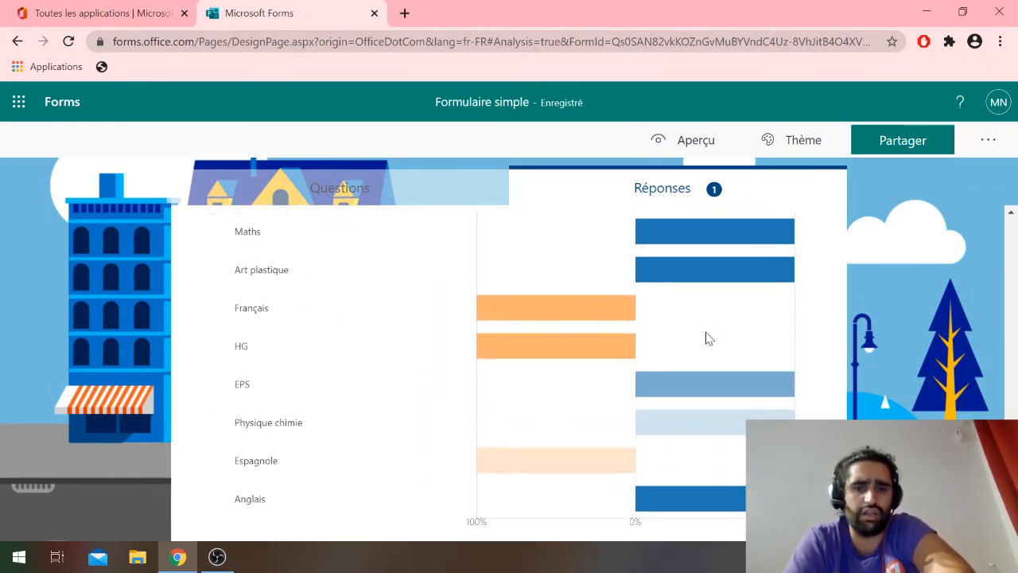
scroll(705, 338, "down", 2)
scroll(705, 337, "up", 3)
mouse_move(714, 331)
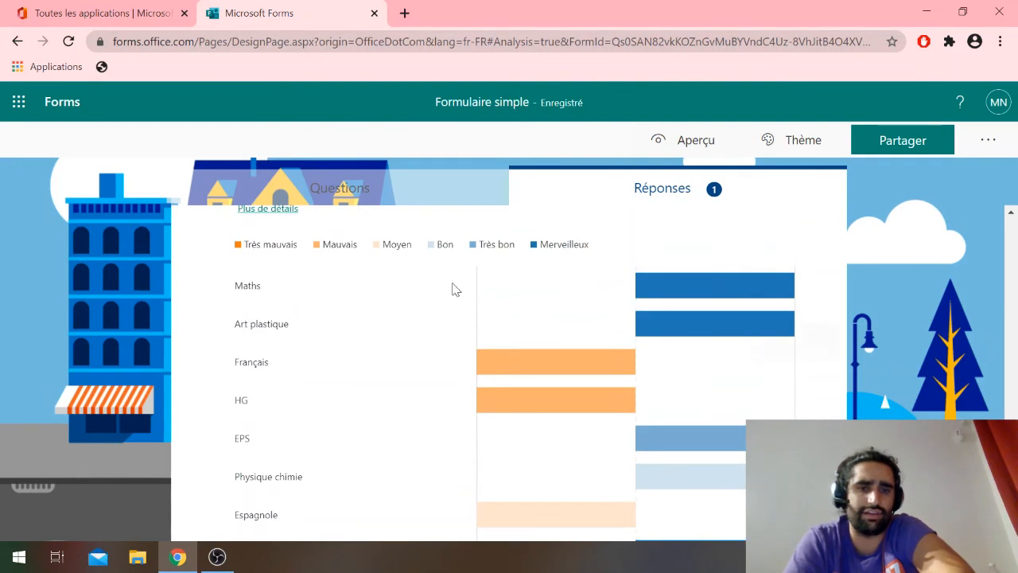
scroll(607, 390, "down", 2)
scroll(607, 389, "up", 2)
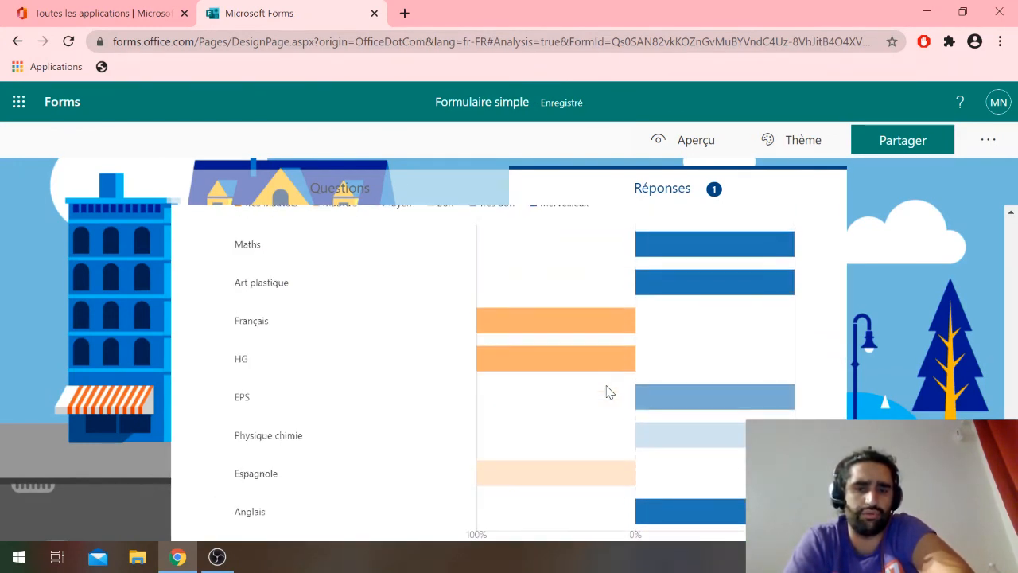
scroll(609, 392, "up", 1)
scroll(609, 392, "down", 1)
scroll(609, 392, "up", 1)
scroll(606, 389, "up", 1)
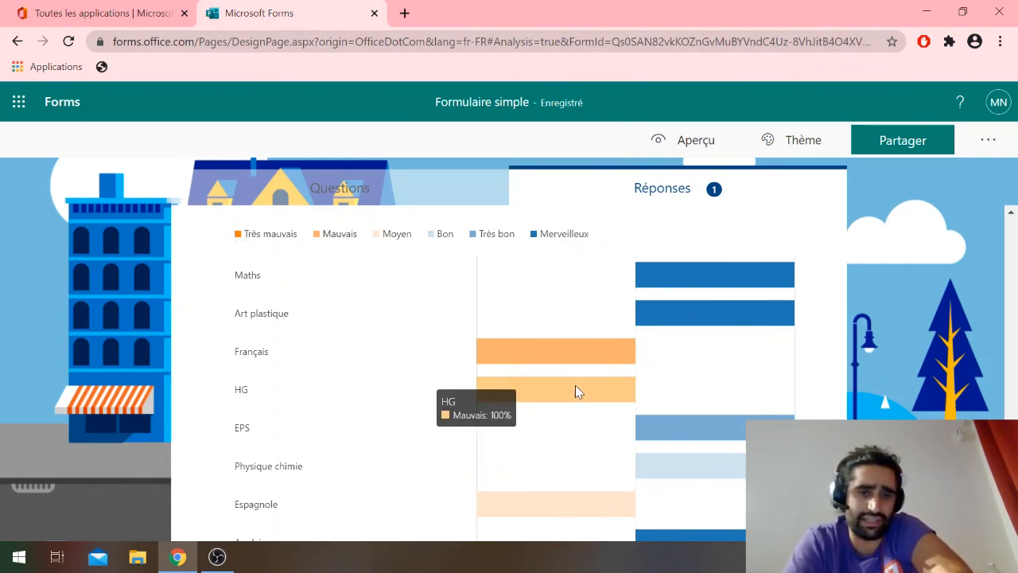
scroll(575, 387, "down", 1)
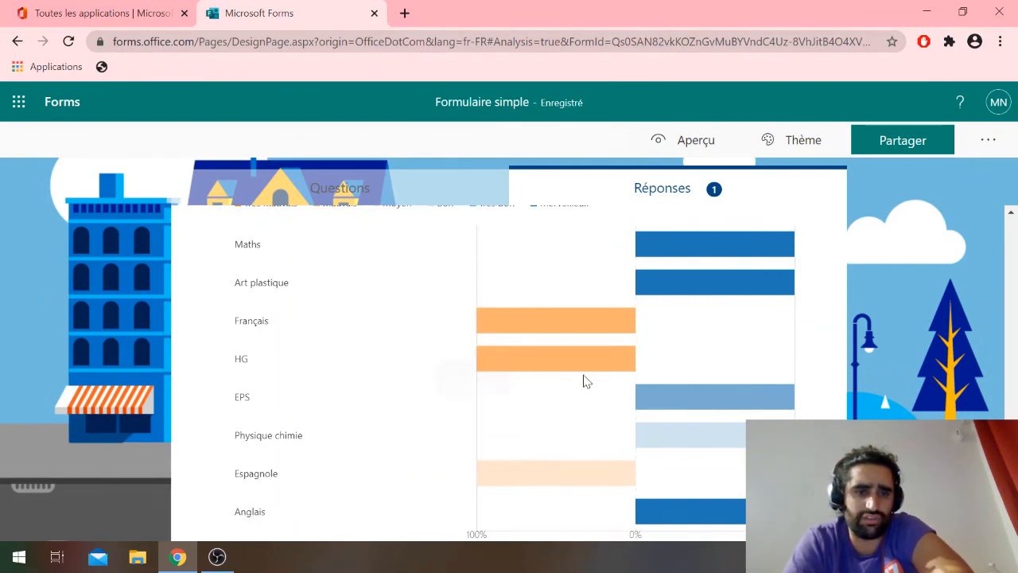
scroll(585, 384, "down", 1)
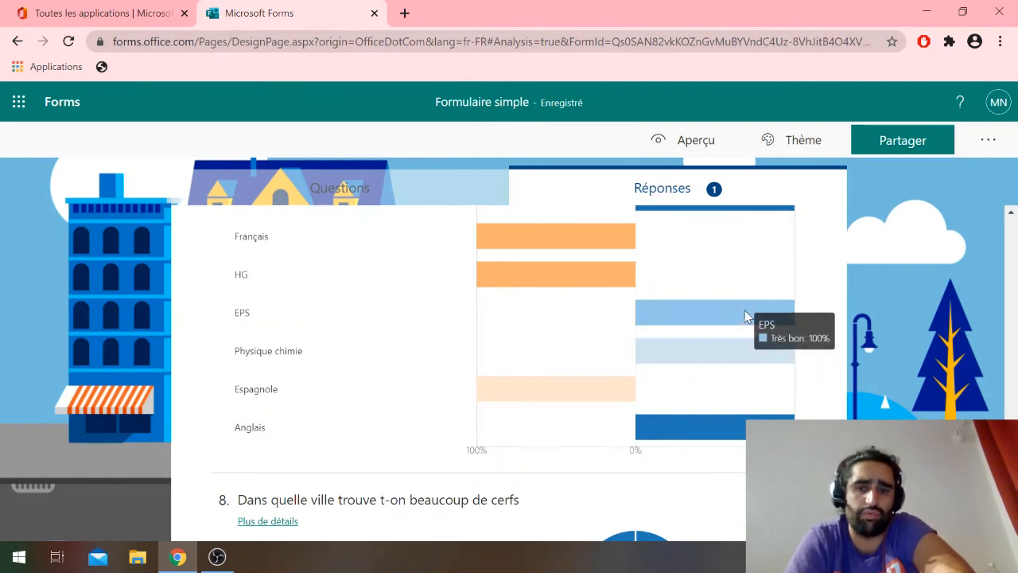
- Examine the question 8 results about the city with many deer and return to the list of own forms
scroll(735, 334, "down", 2)
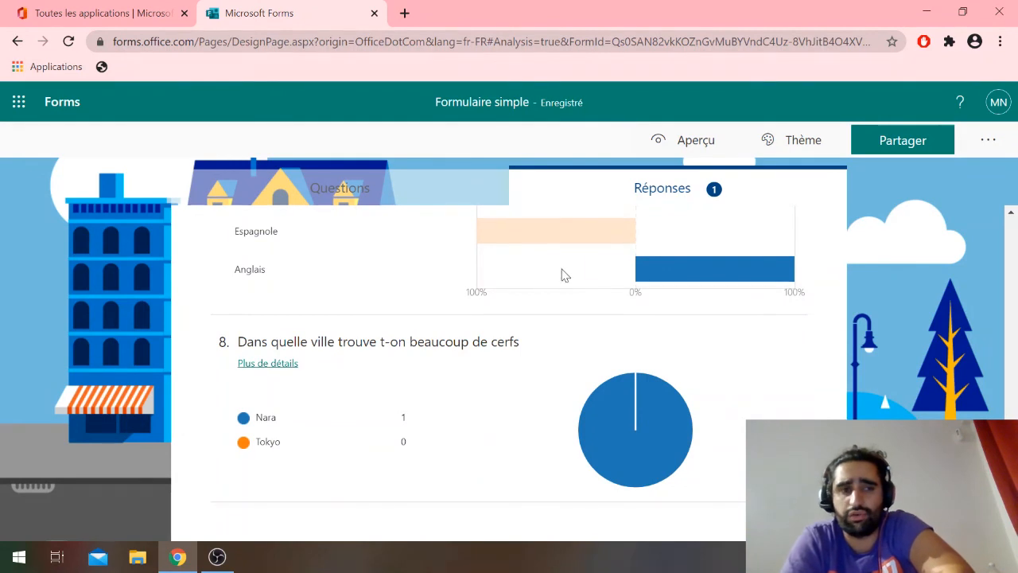
left_click(55, 107)
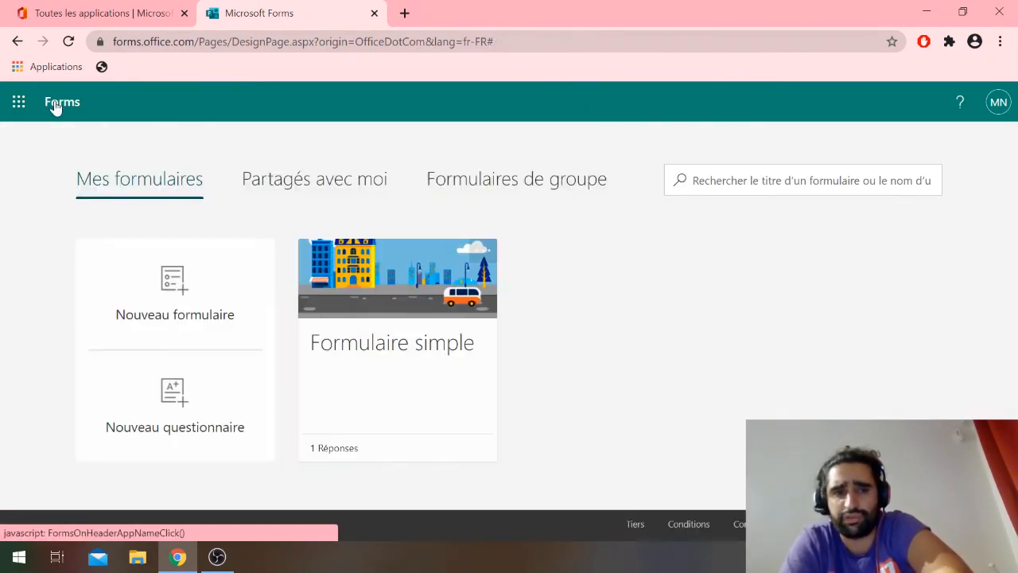